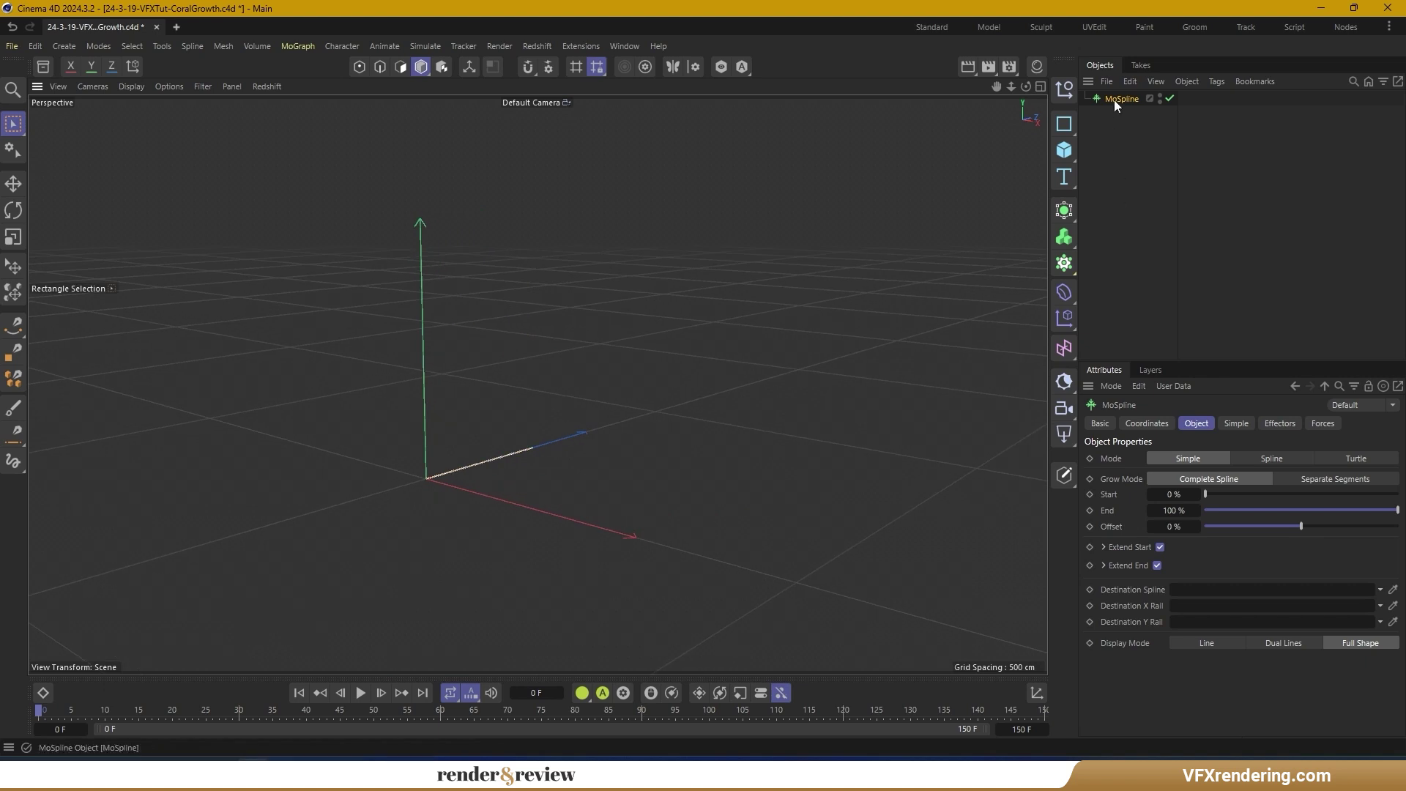
# Set the MoSpline's mode to Spline and look over the settings of that mode
pyautogui.click(1064, 263)
pyautogui.click(1146, 423)
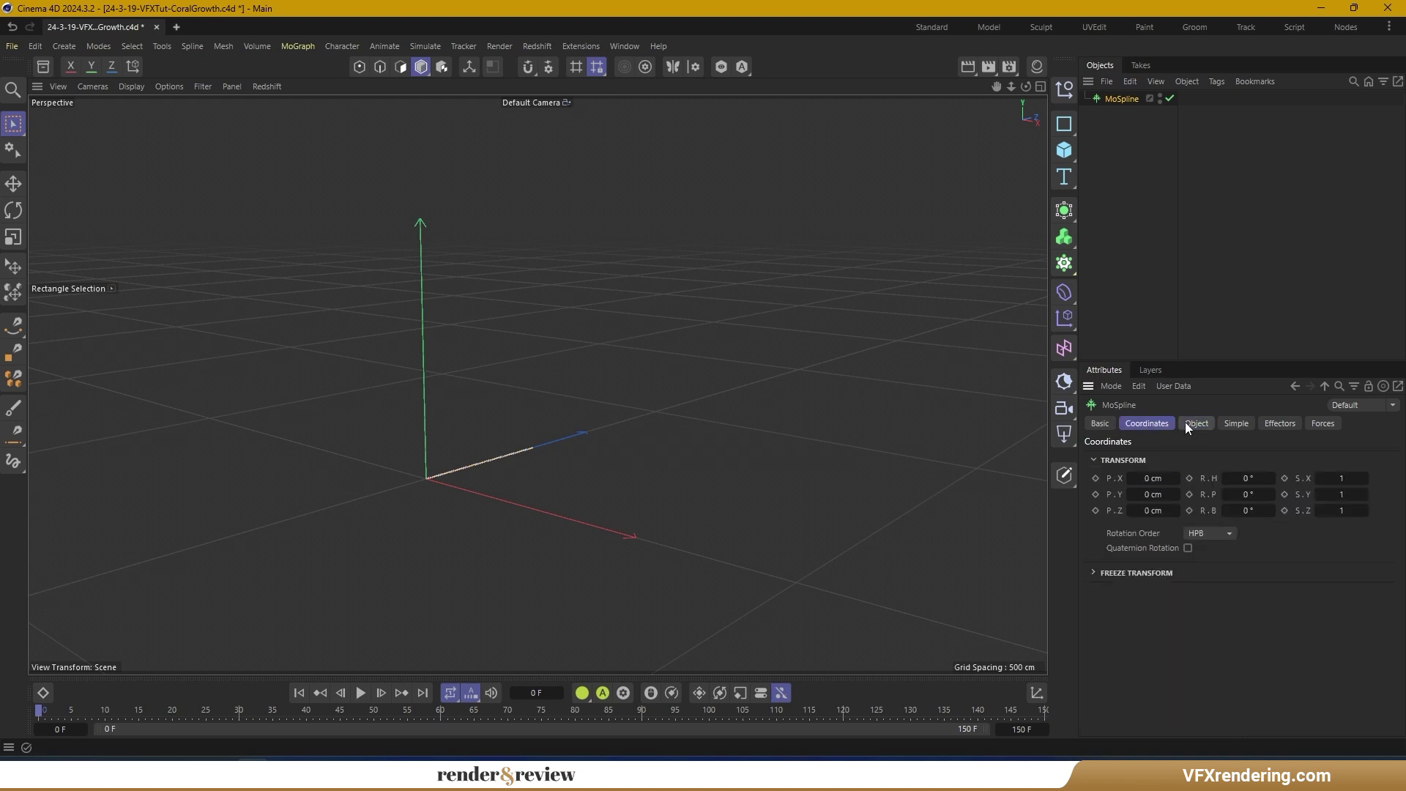
pyautogui.click(1194, 424)
pyautogui.click(1268, 453)
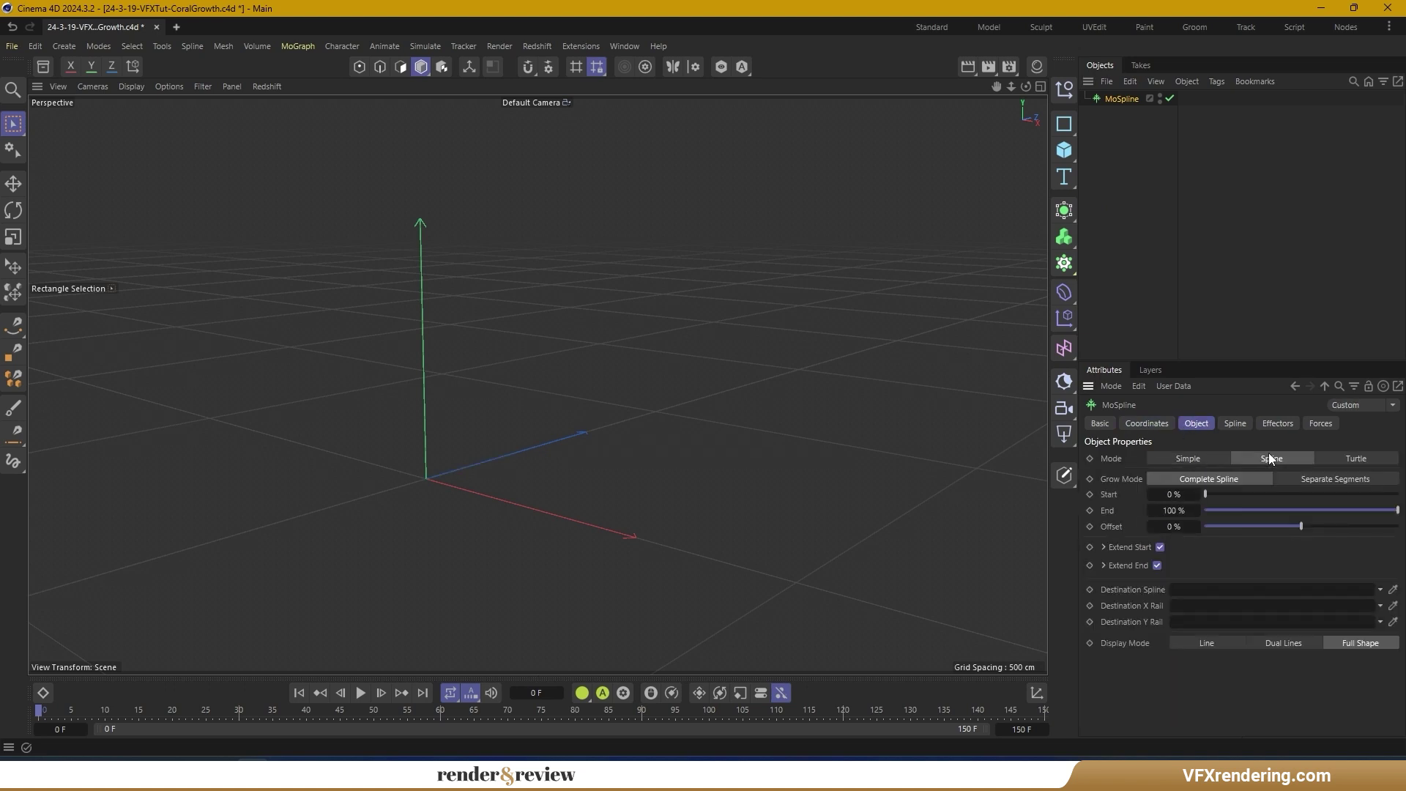
pyautogui.click(1235, 425)
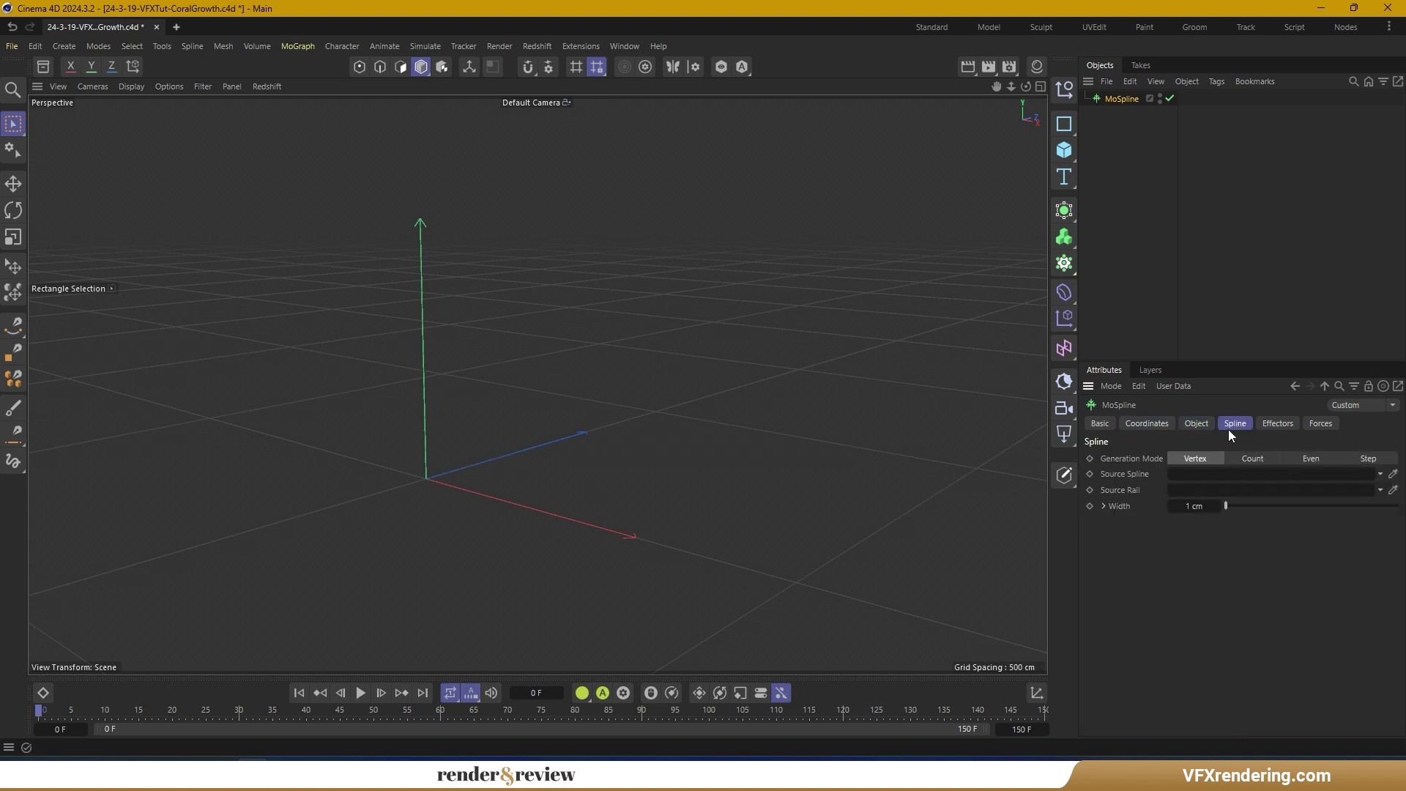
# Change the MoSpline's mode to Turtle, inspect the branching plant up close and open its Turtle rules
pyautogui.click(1201, 425)
pyautogui.click(1354, 459)
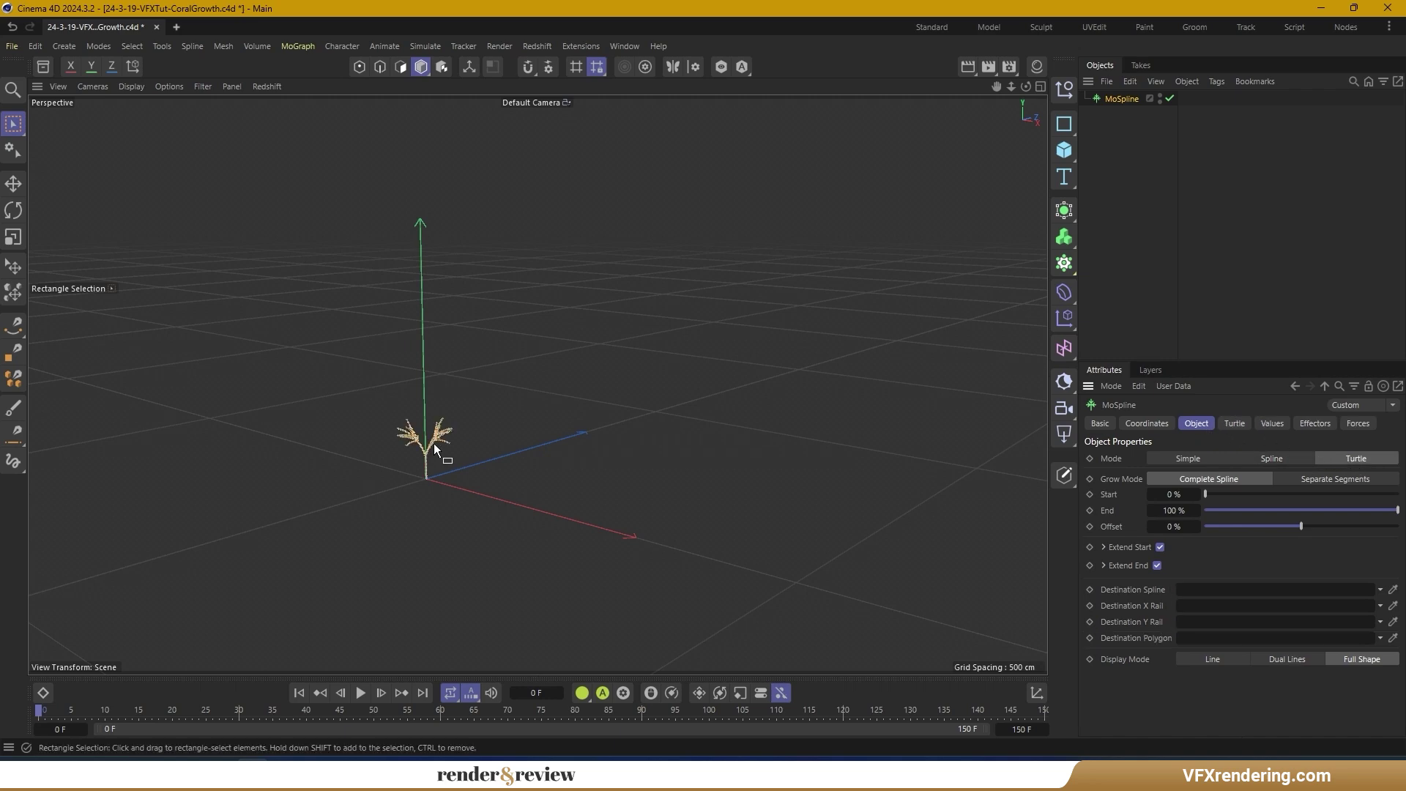
pyautogui.scroll(6, 379, 473)
pyautogui.keyDown('alt'); pyautogui.moveTo(379, 473); pyautogui.dragTo(563, 438); pyautogui.keyUp('alt')
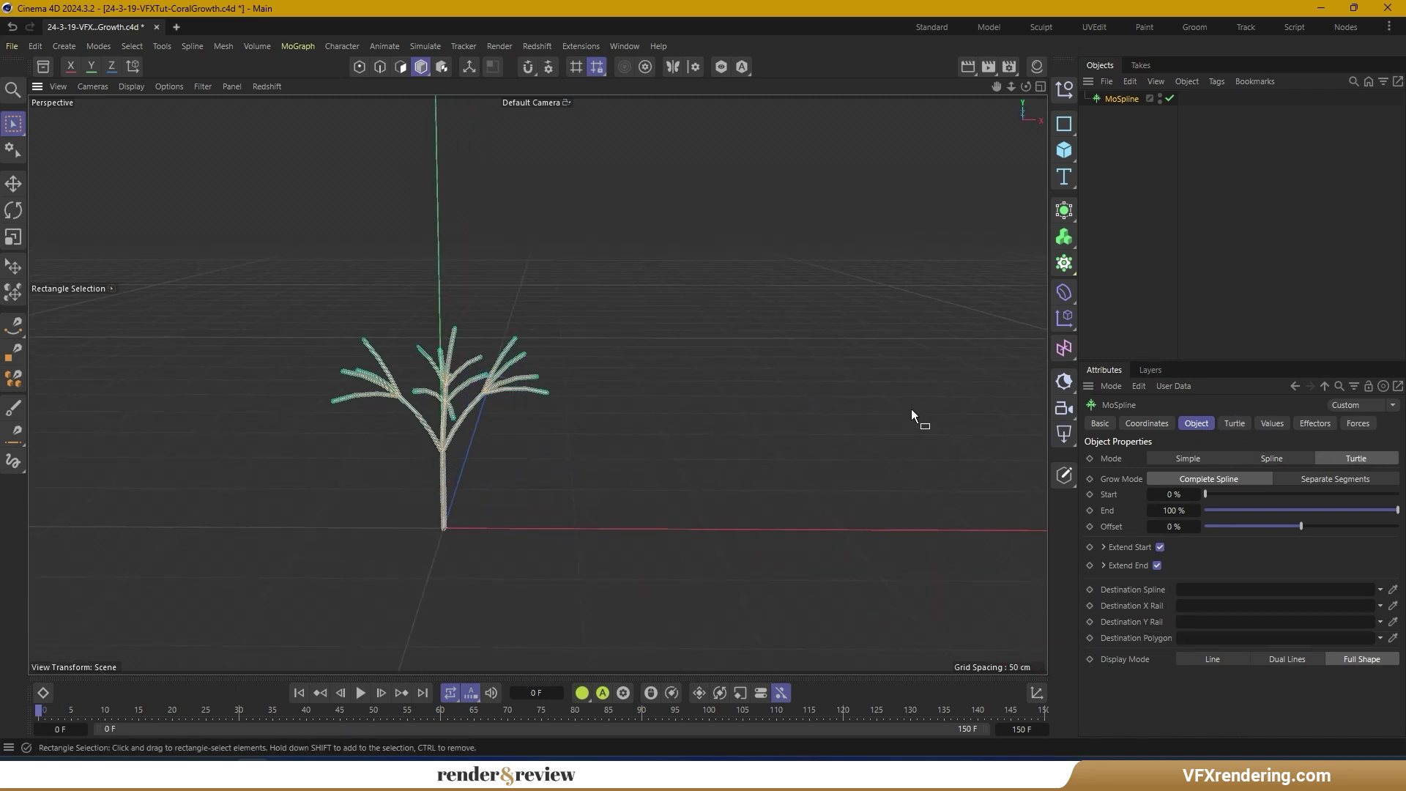
pyautogui.click(1234, 423)
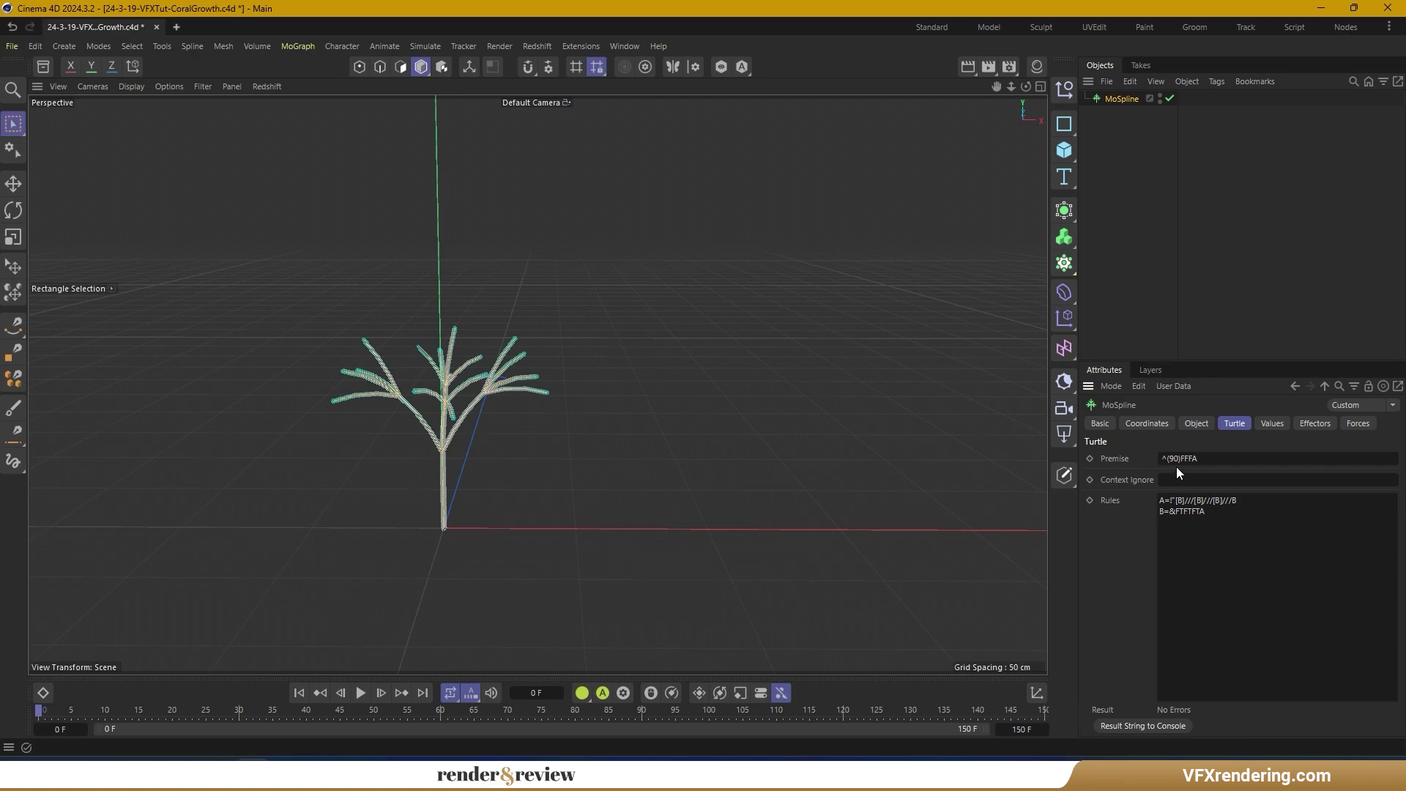
# Switch to the Maxon help in the browser and read the Turtle page's L-Systems introduction, premise and rule examples, and branching figures
pyautogui.click(125, 695)
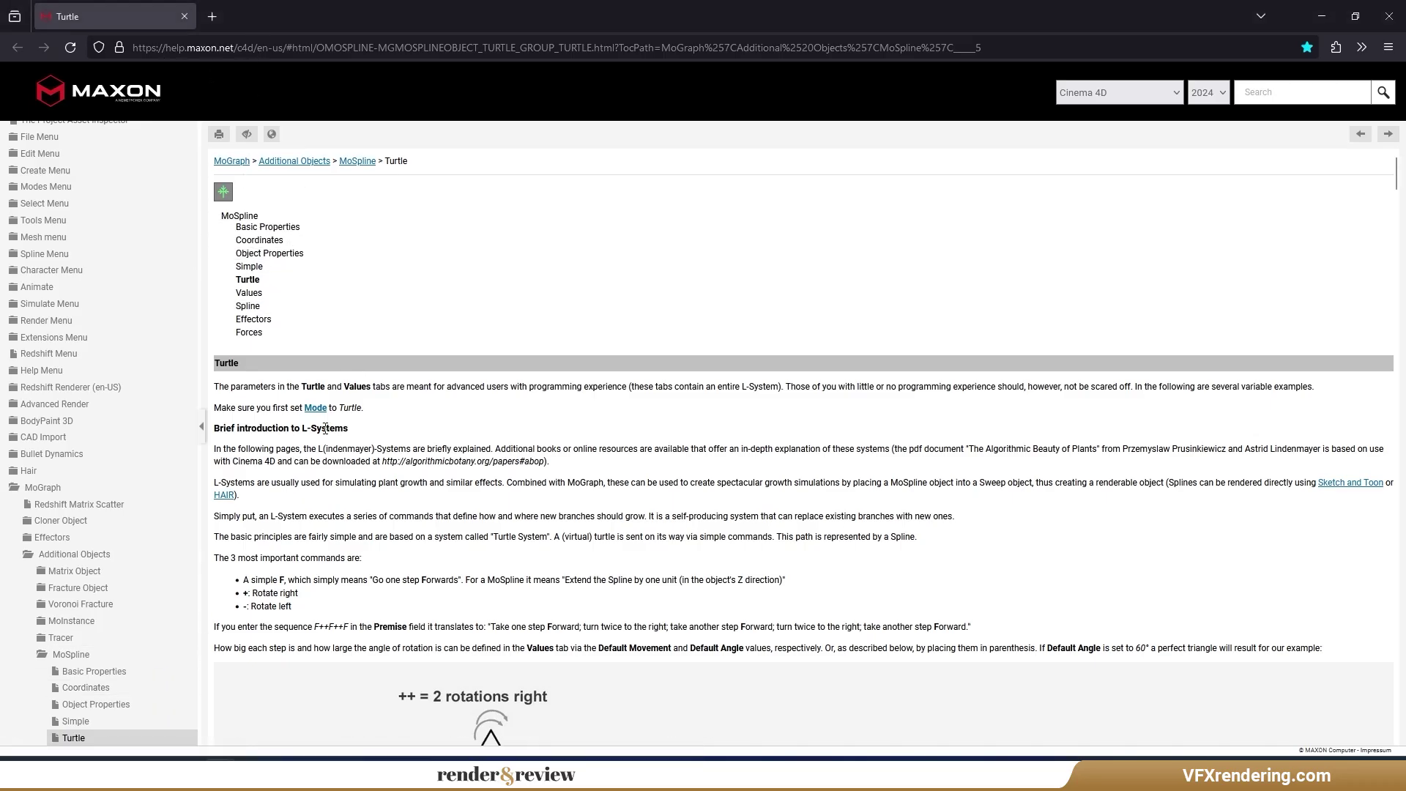
pyautogui.scroll(-2, 308, 410)
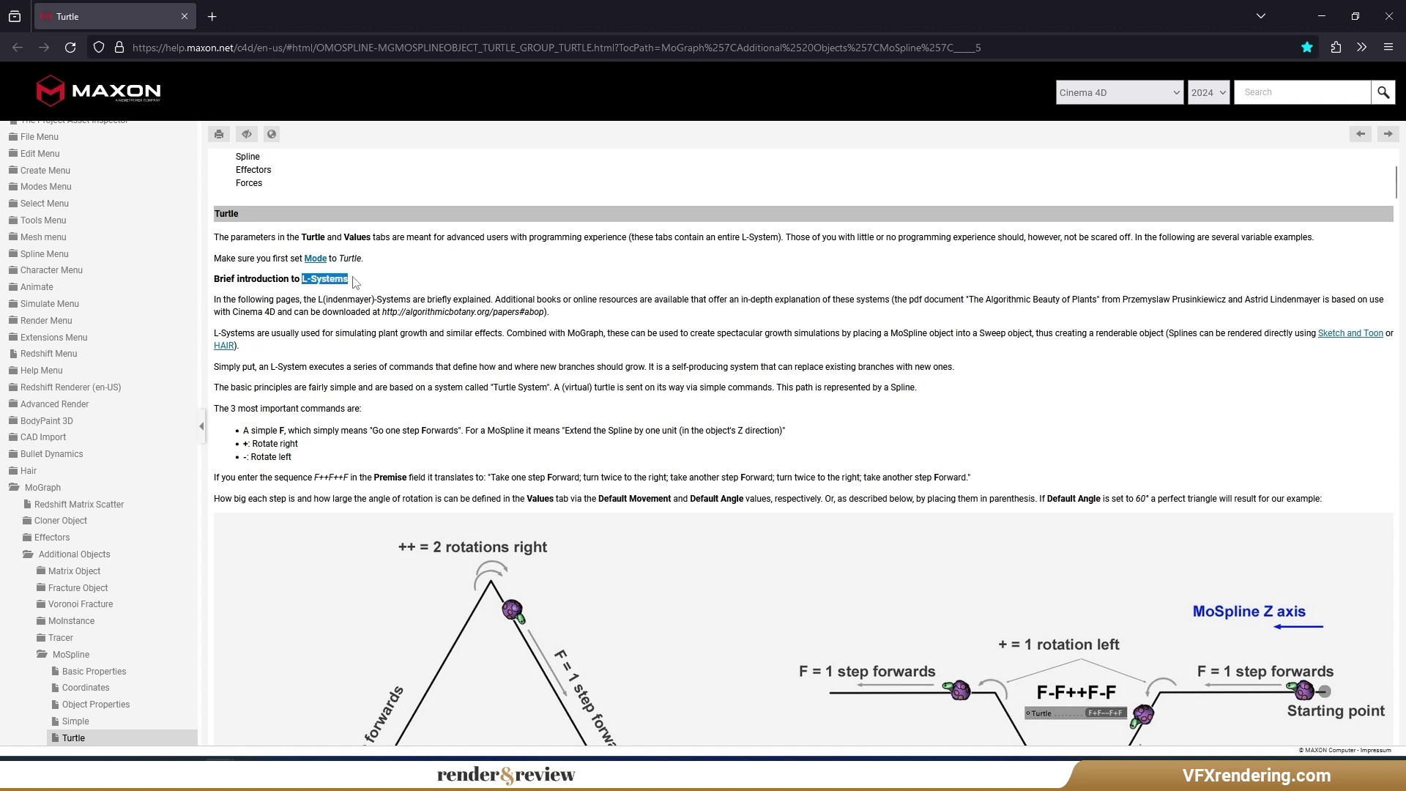
pyautogui.moveTo(969, 300); pyautogui.dragTo(1105, 295)
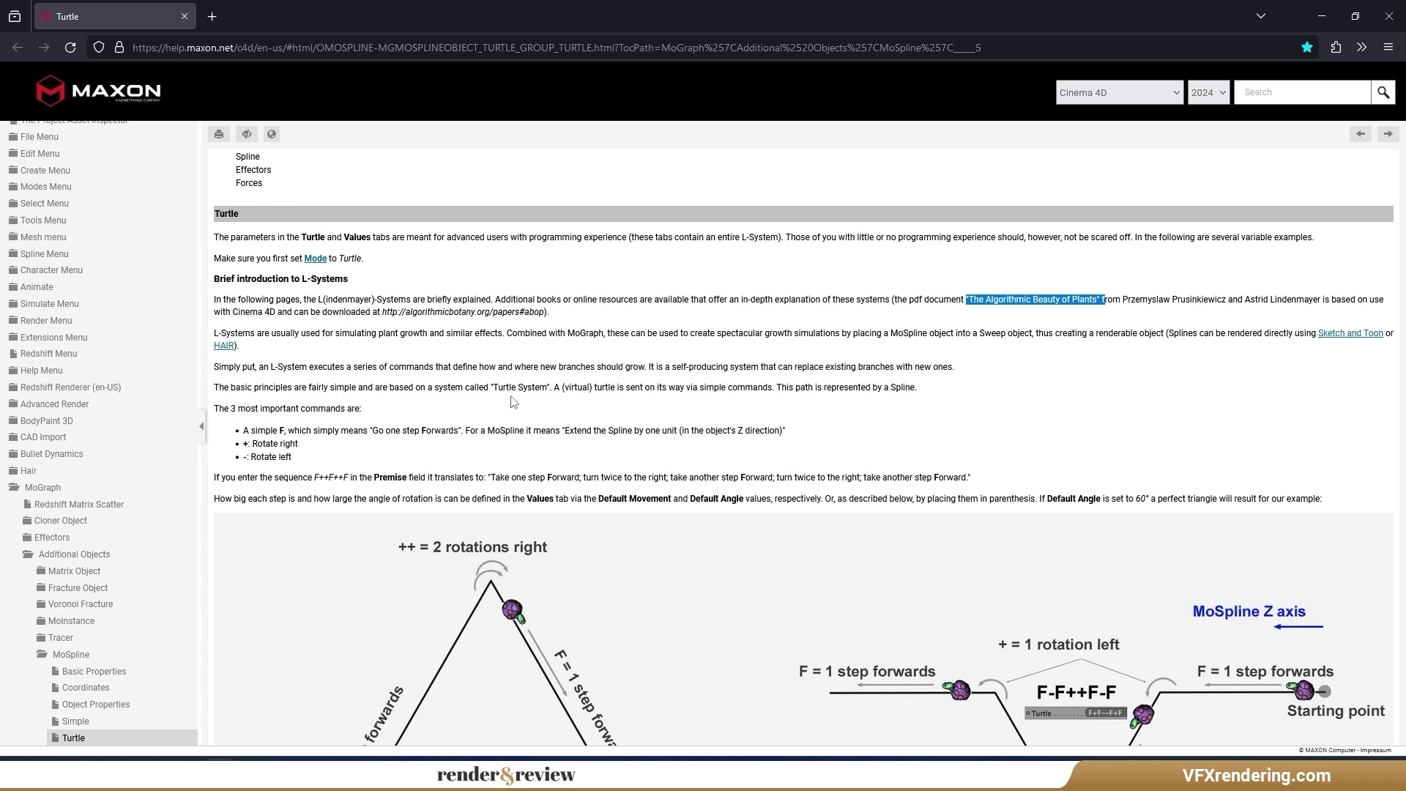
pyautogui.scroll(-3, 614, 389)
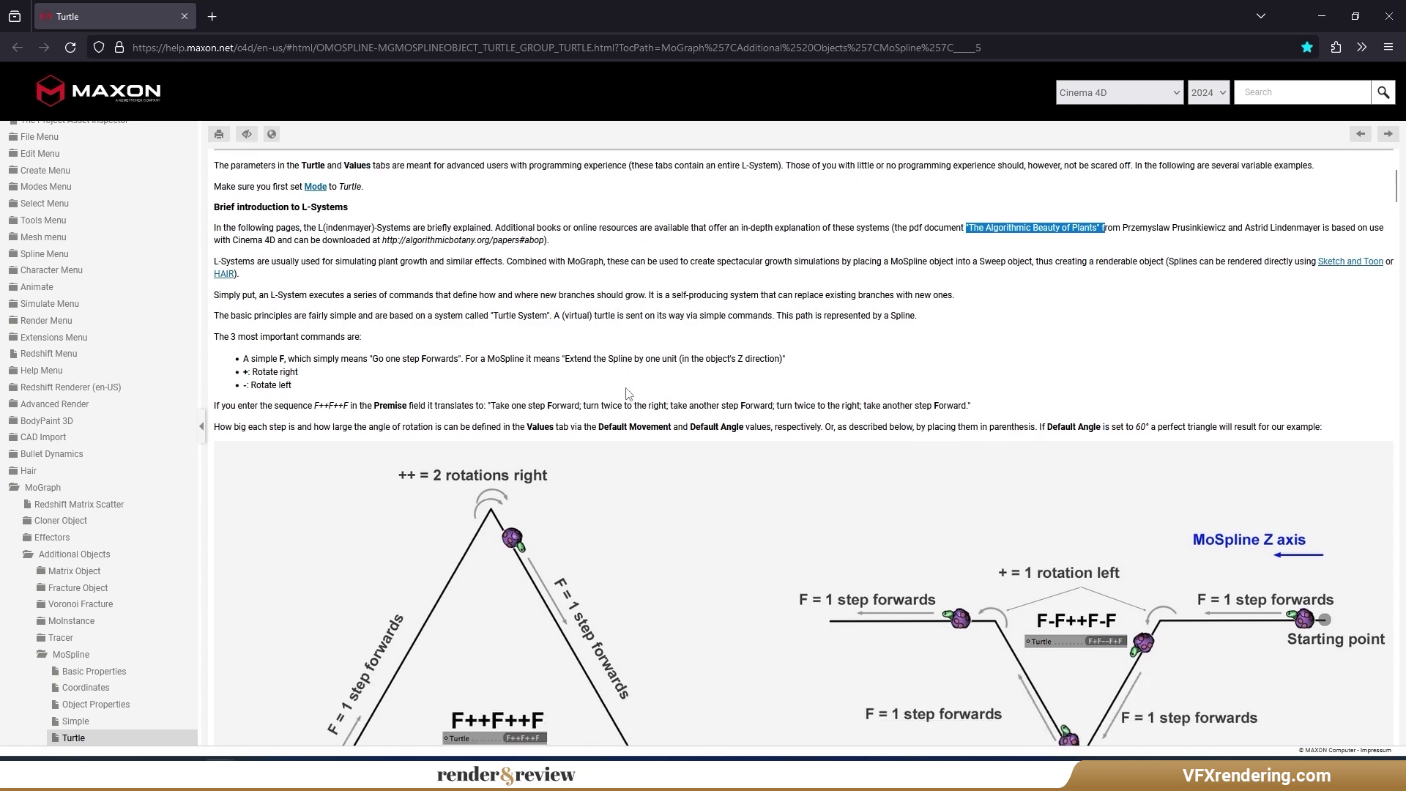
pyautogui.scroll(-8, 523, 469)
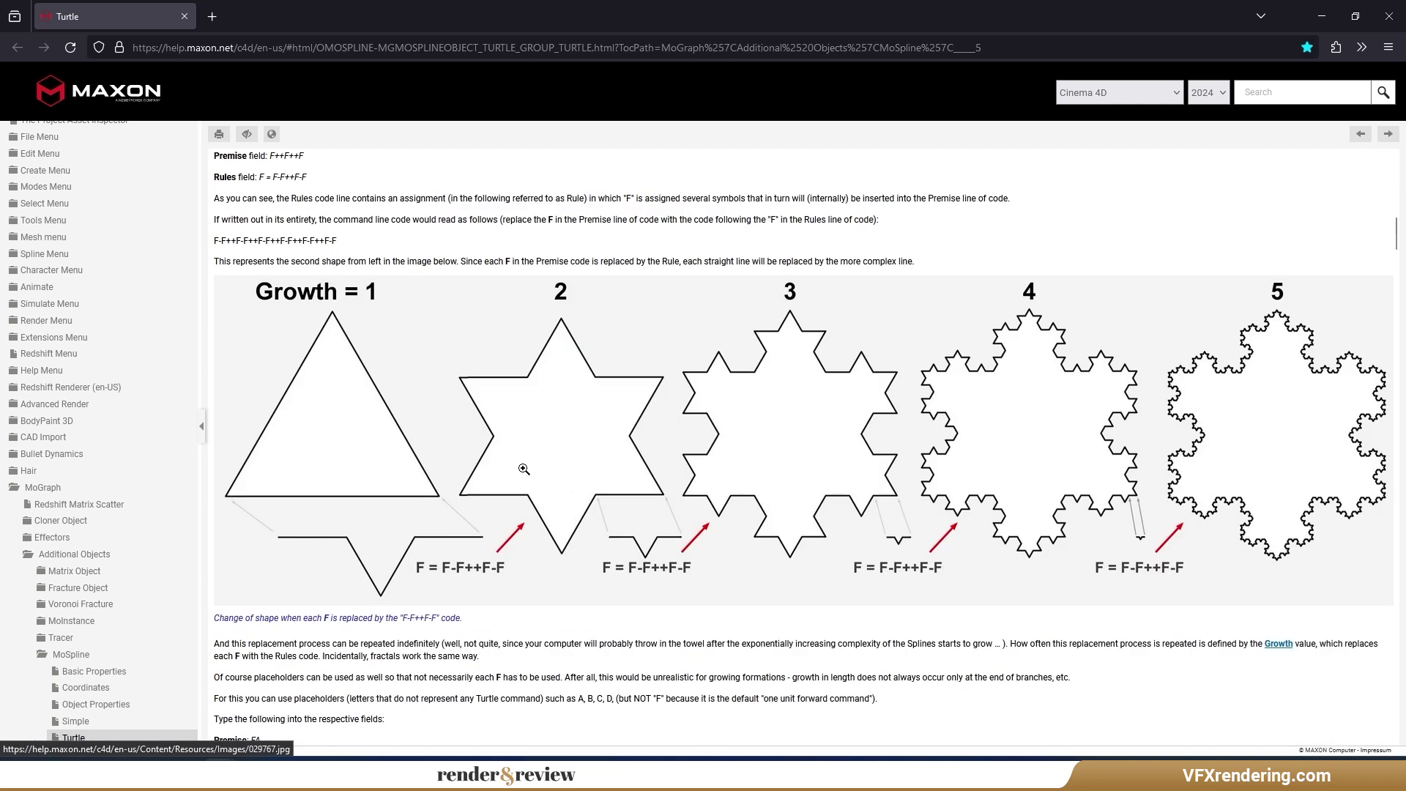
pyautogui.scroll(-7, 490, 412)
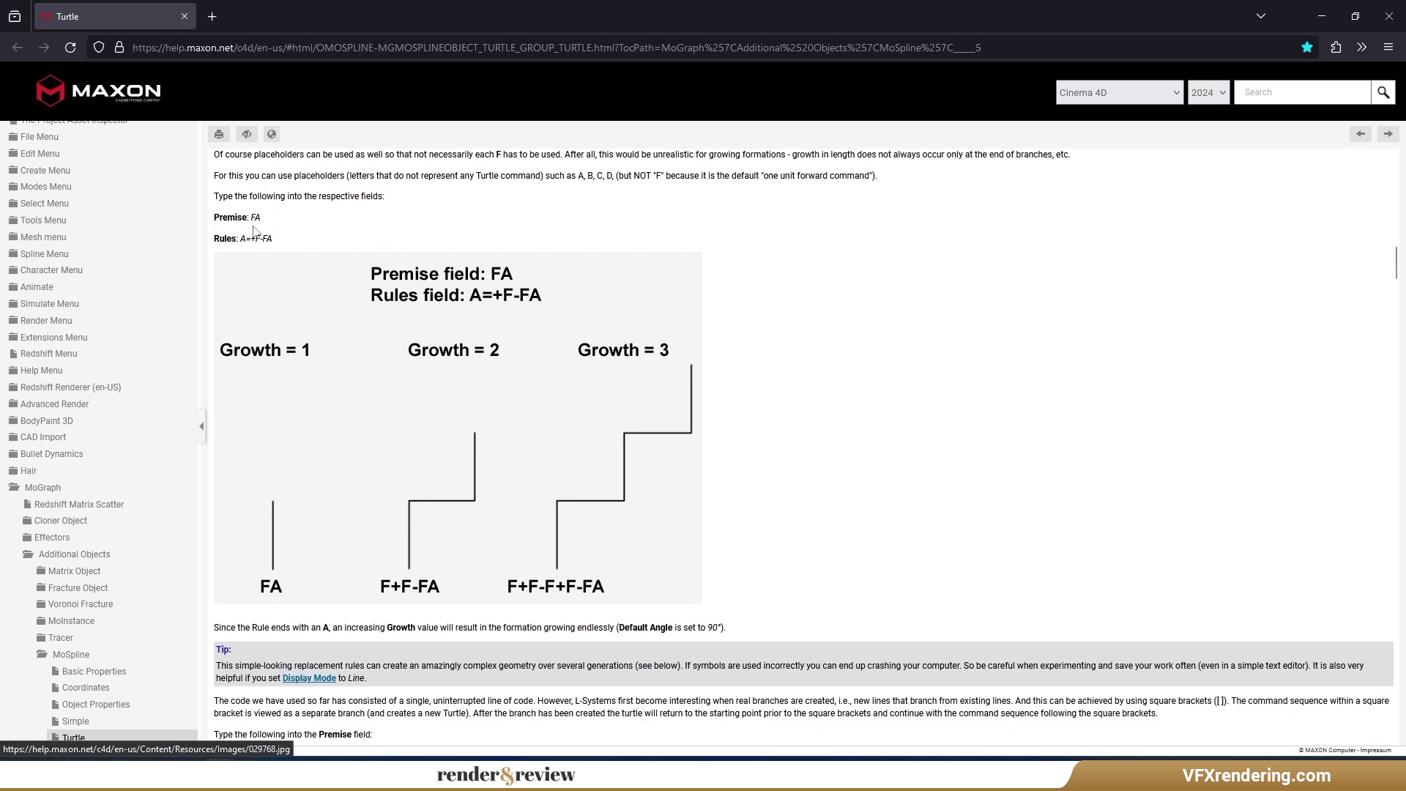
pyautogui.scroll(-10, 636, 443)
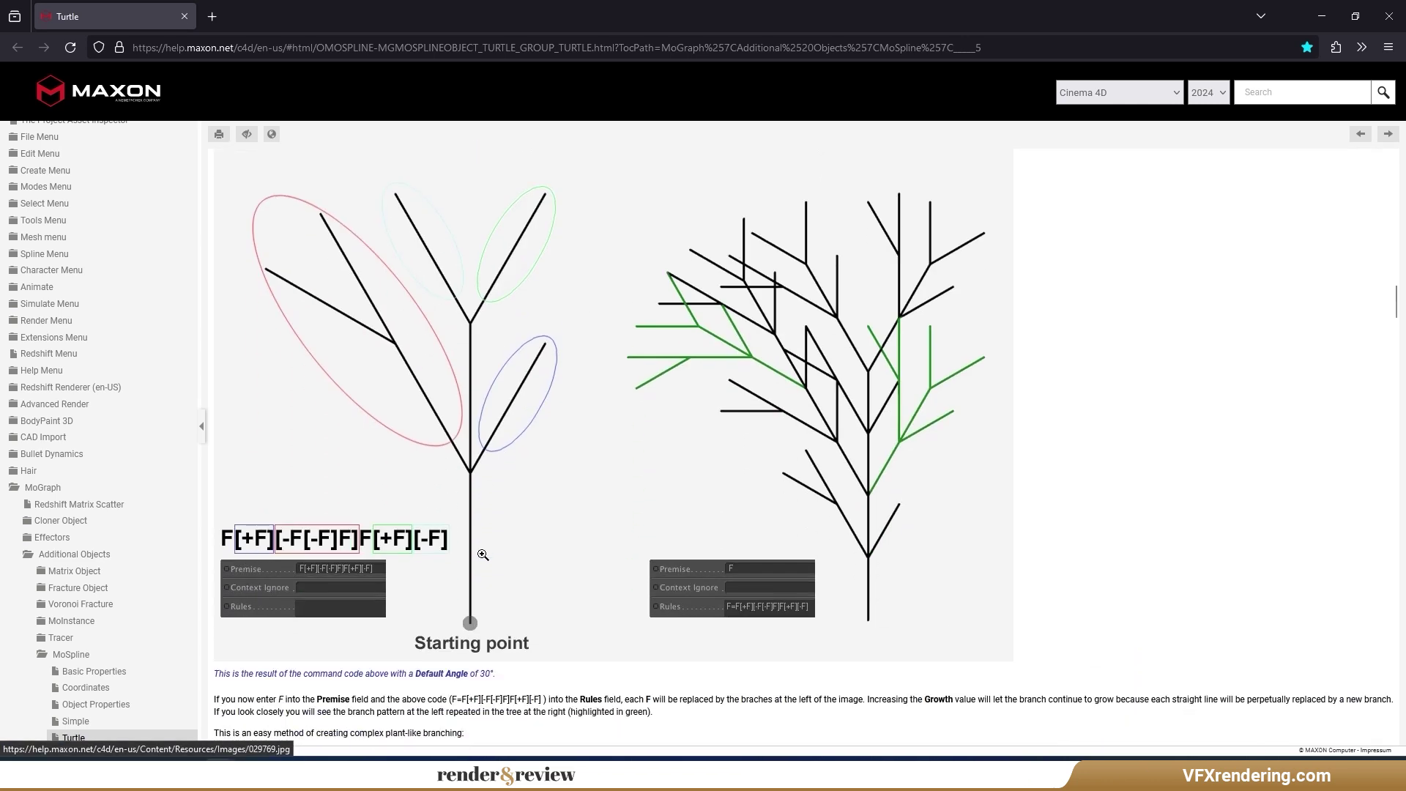
pyautogui.scroll(-9, 482, 554)
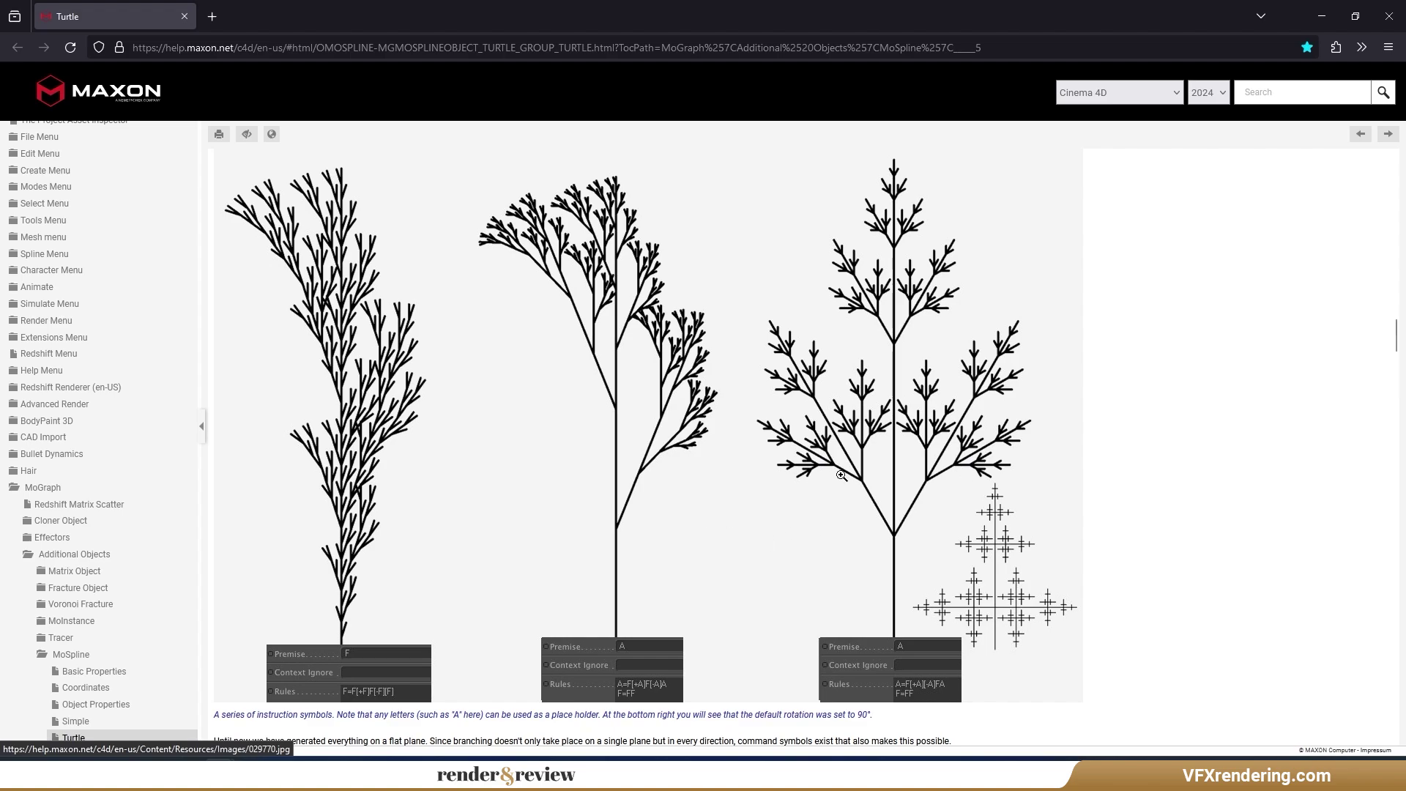
# Look through the Algorithmic Botany page for The Algorithmic Beauty of Plants and the branching structures in its chapter 1 PDF
pyautogui.click(219, 773)
pyautogui.click(288, 713)
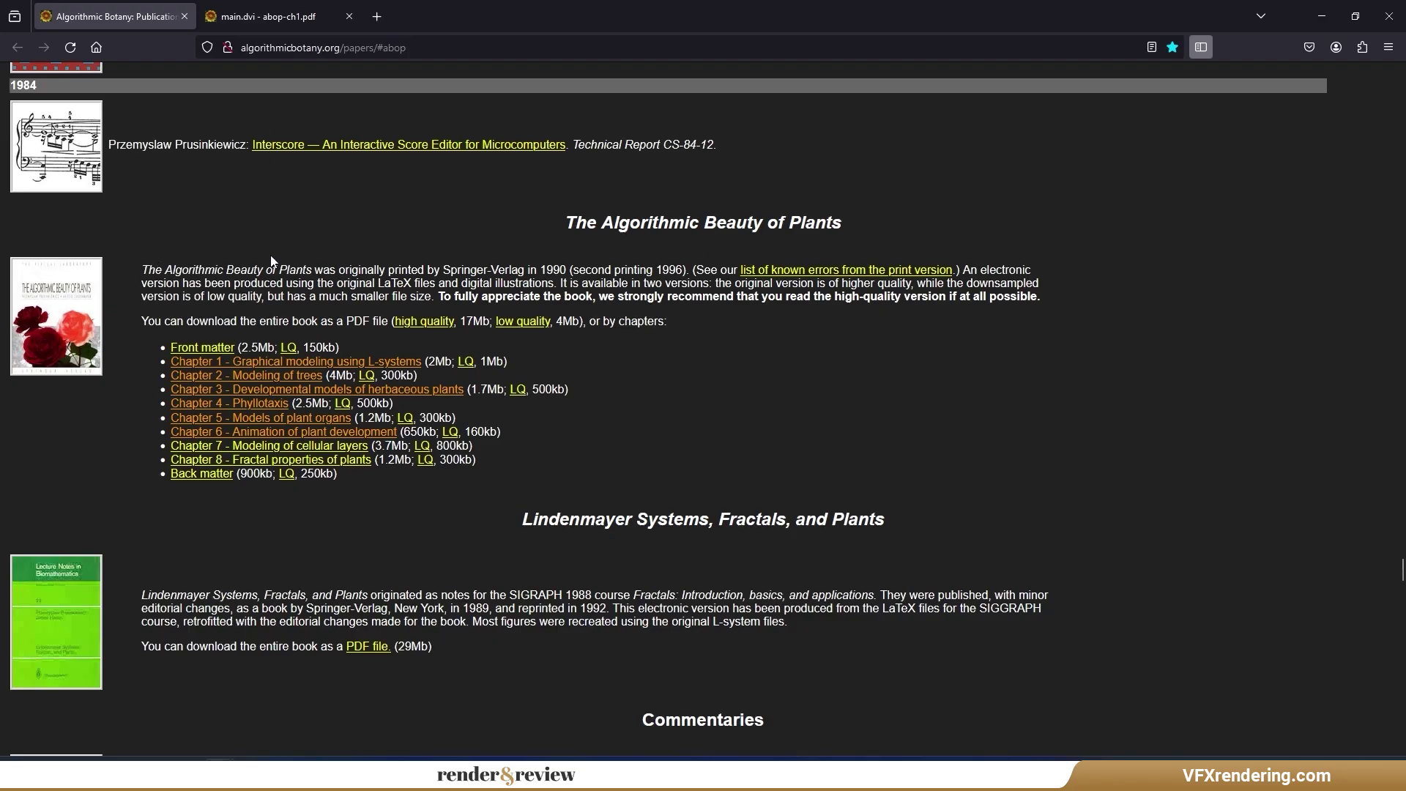
pyautogui.click(270, 17)
pyautogui.scroll(4, 538, 314)
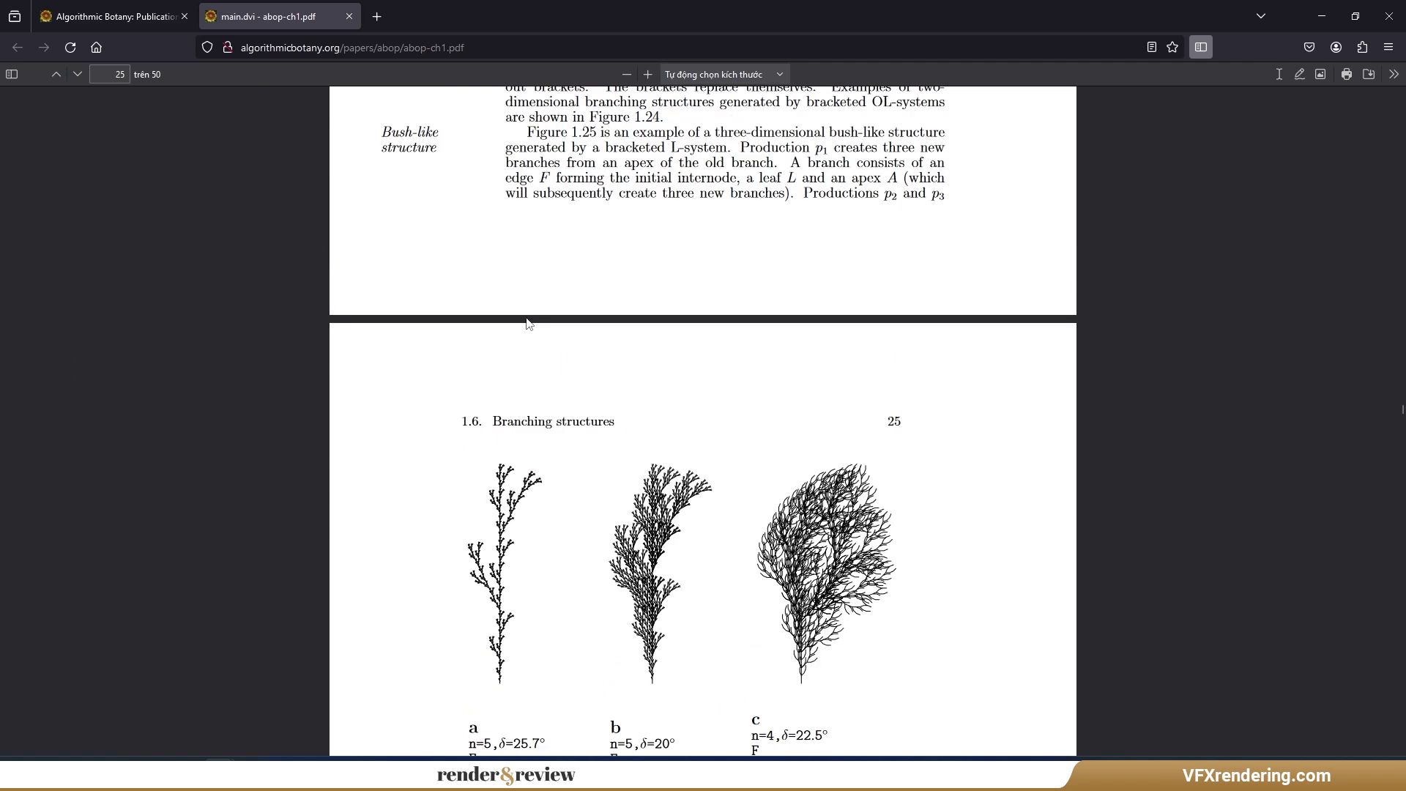
pyautogui.scroll(-4, 527, 322)
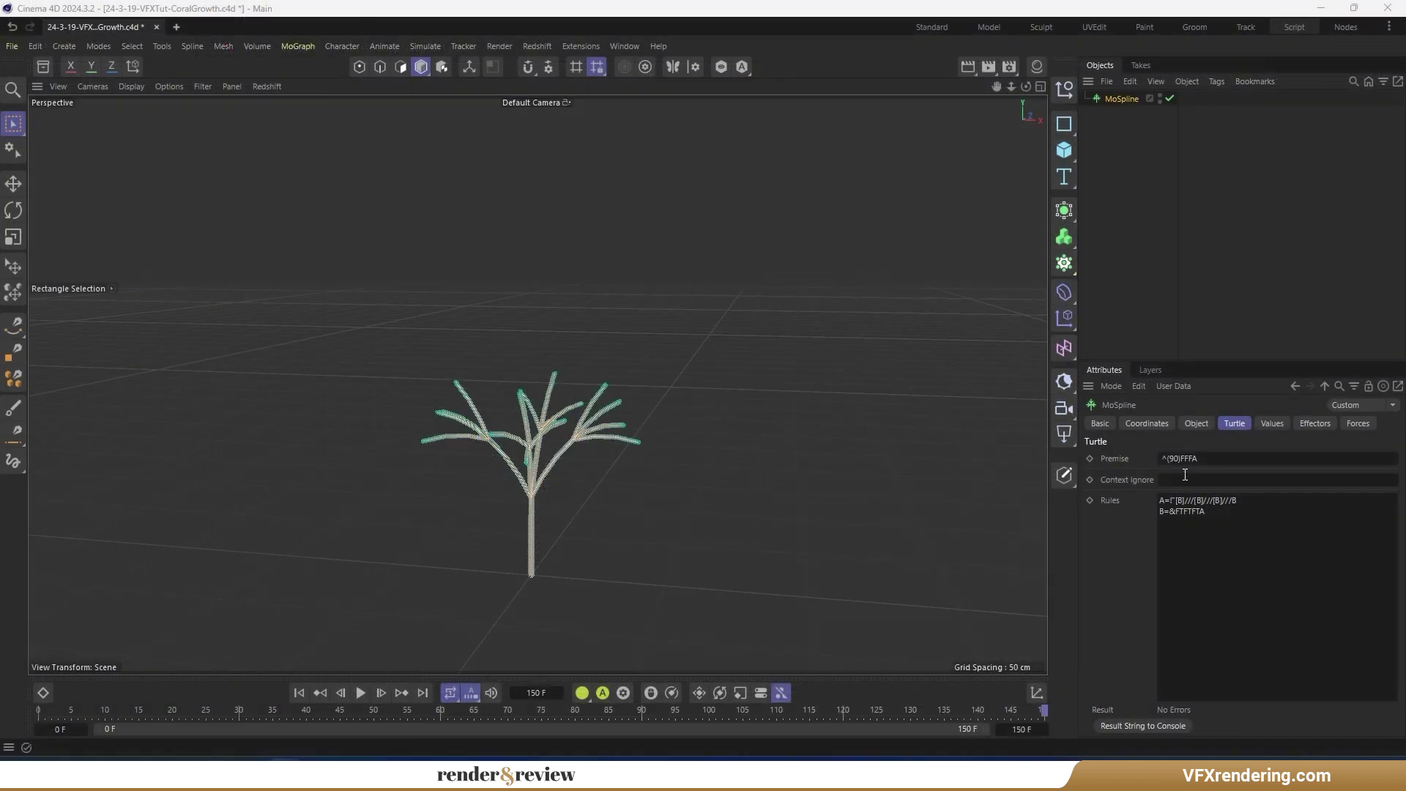
# In Cinema 4D, shorten the MoSpline's Turtle premise to ^(90)F
pyautogui.click(1197, 459)
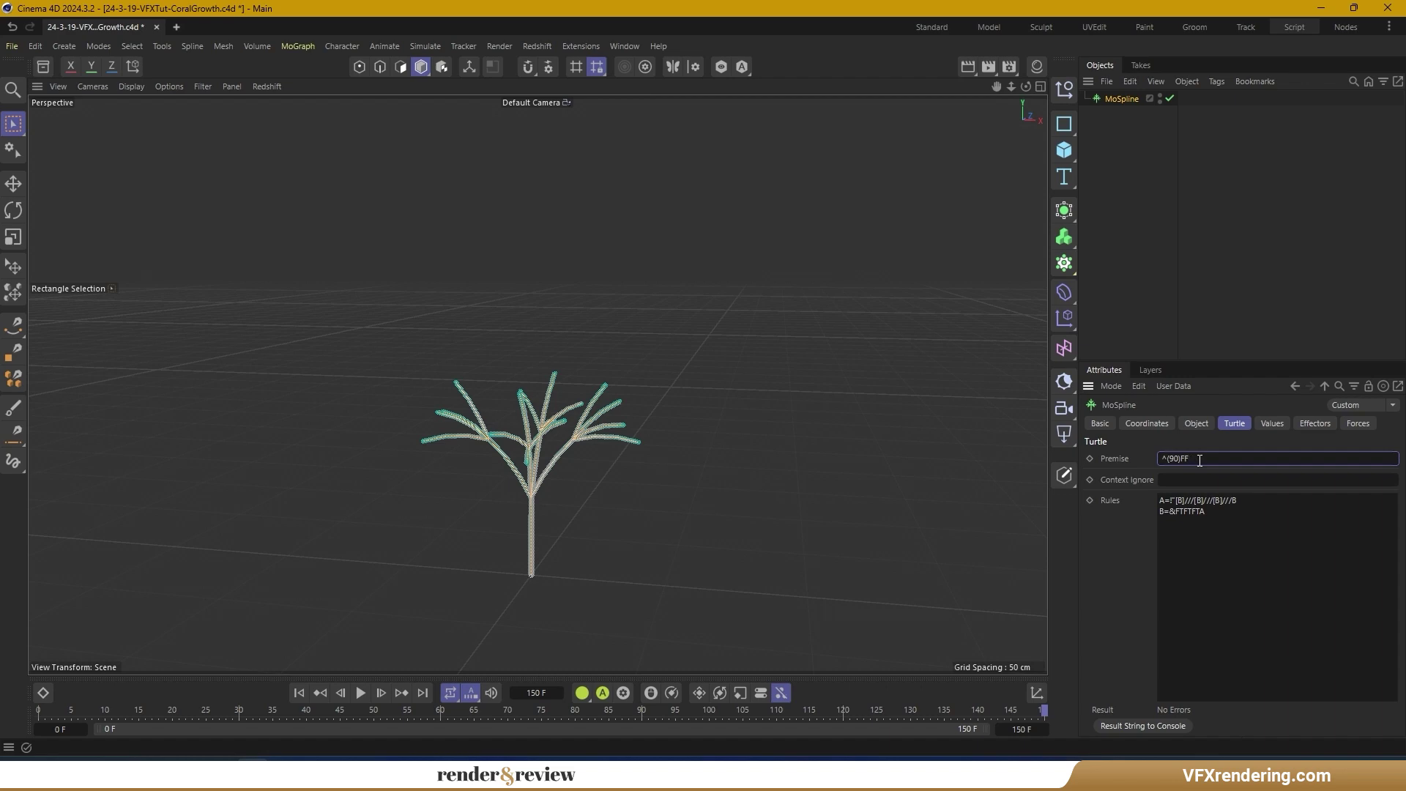
pyautogui.press('BackSpace')
pyautogui.press('Return')
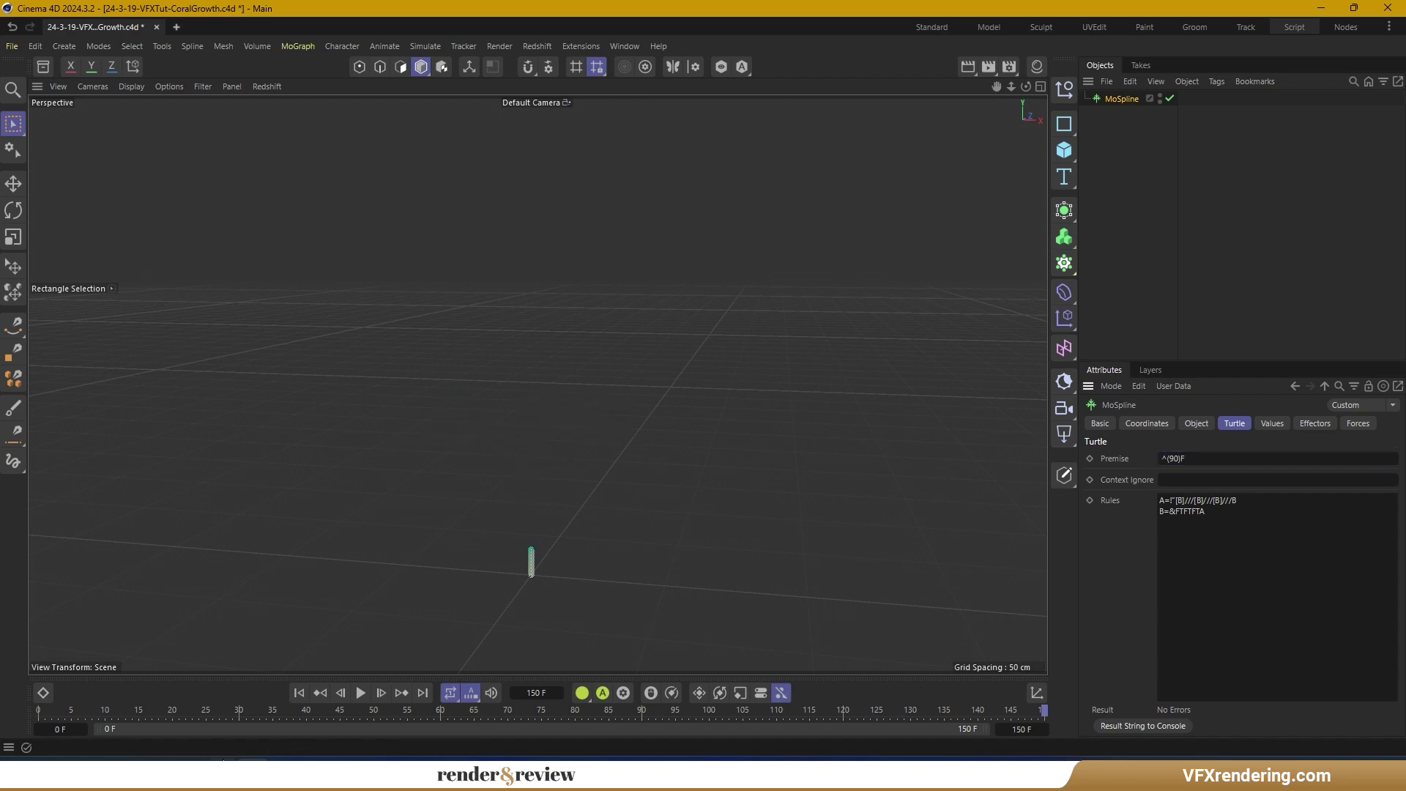
# Copy the rule F=F[+F][-F[-F]F]F[+F][-F] from the Turtle help page and replace the MoSpline's existing rules with it
pyautogui.click(154, 704)
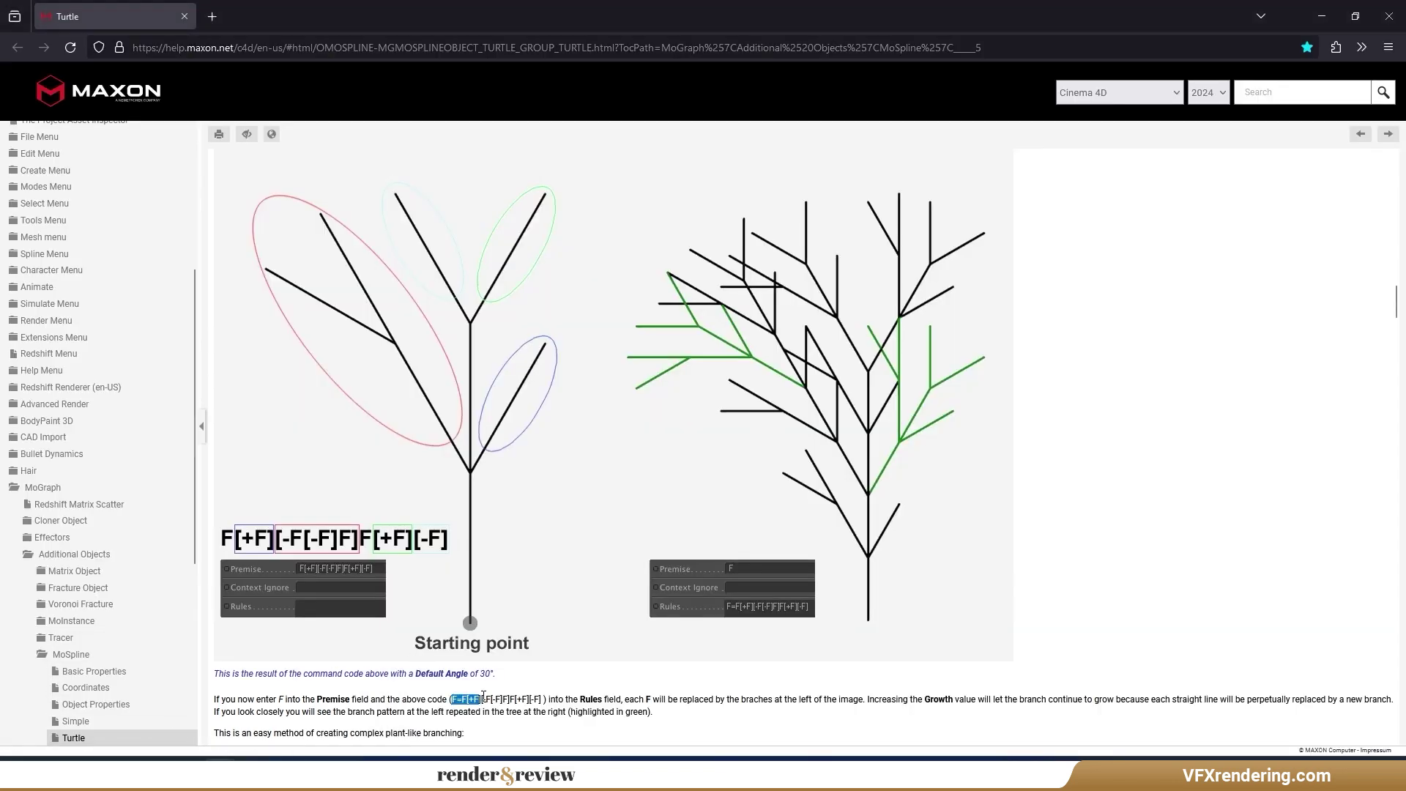
pyautogui.moveTo(483, 696); pyautogui.dragTo(542, 699)
pyautogui.hotkey('ctrl', 'c')
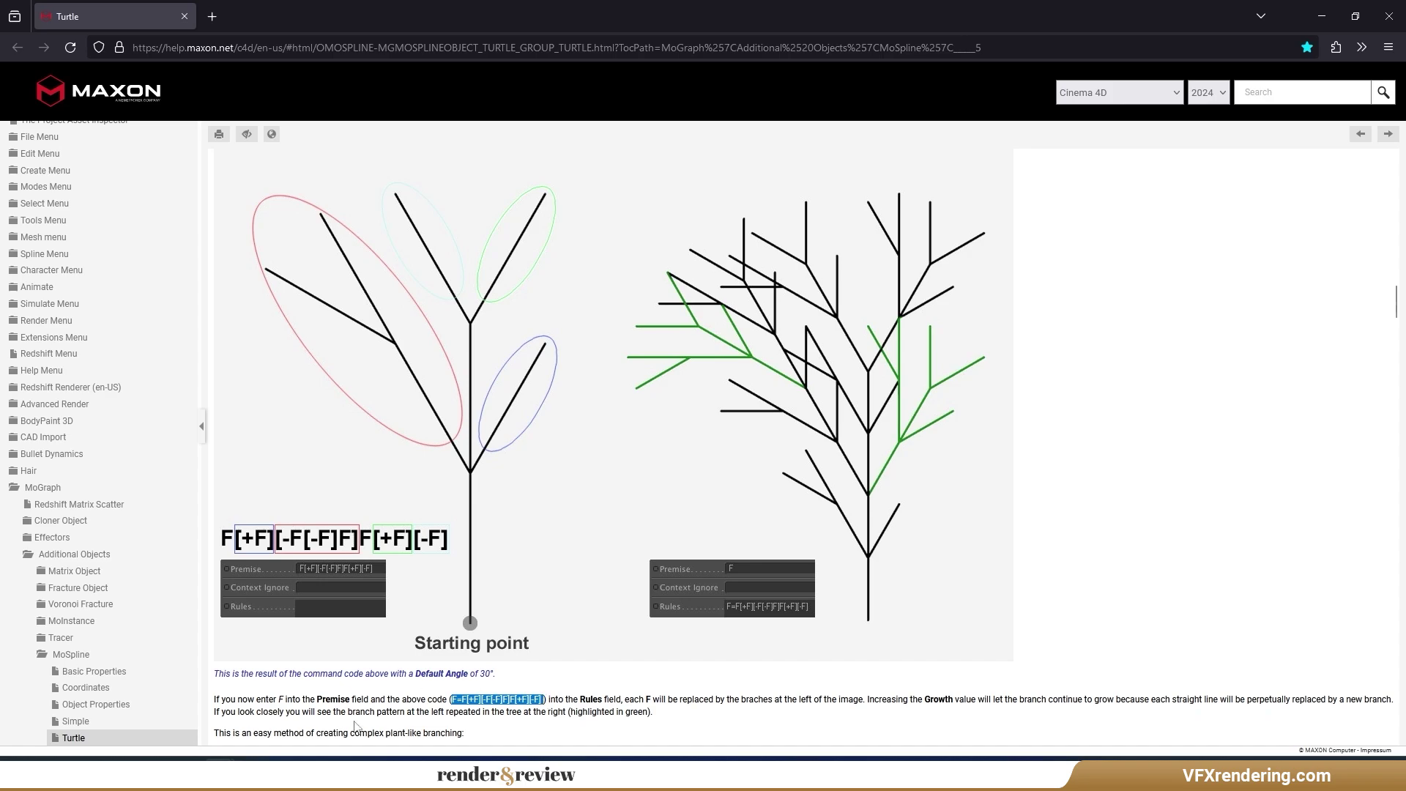
pyautogui.click(286, 773)
pyautogui.moveTo(1227, 523); pyautogui.dragTo(1140, 499)
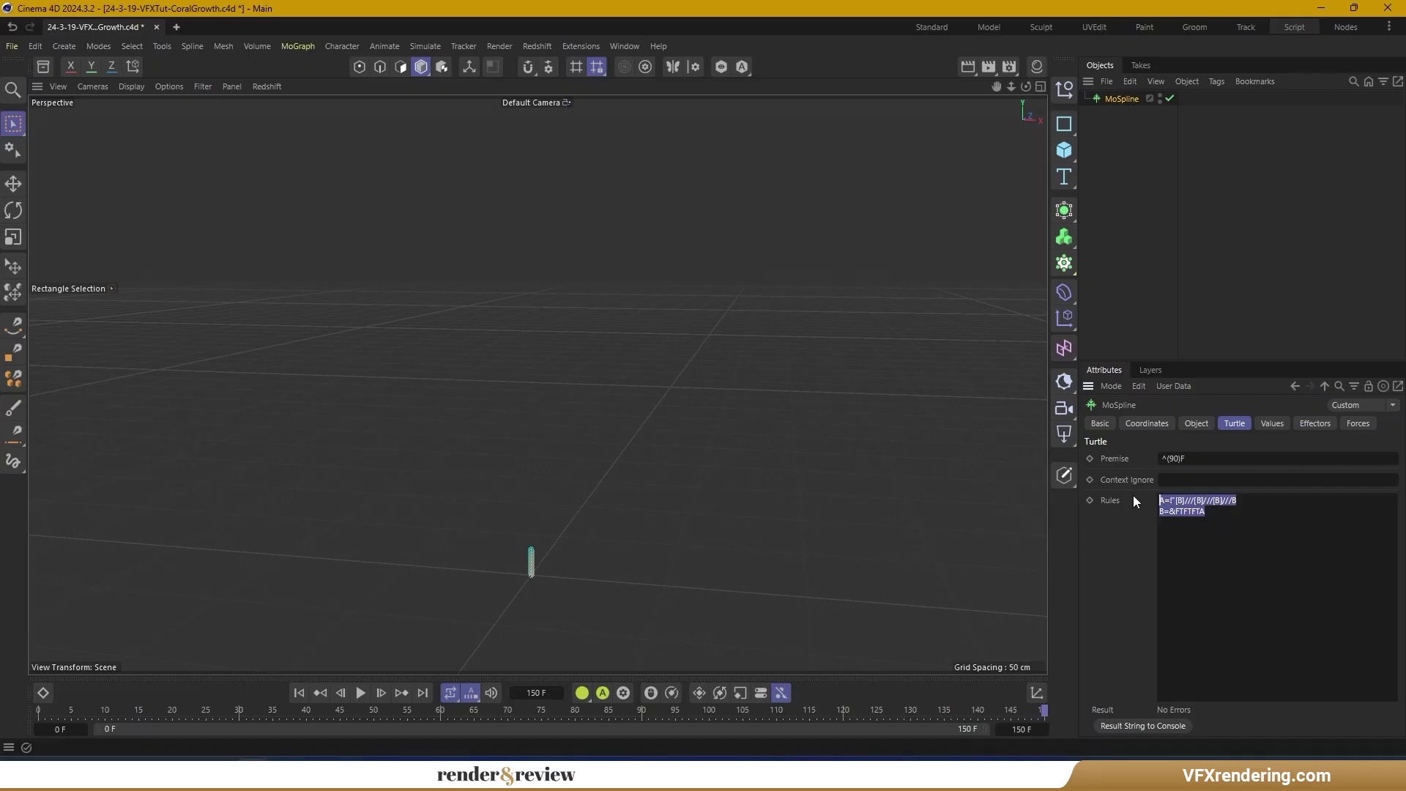
pyautogui.hotkey('ctrl', 'v')
# Examine the branching plant in the viewport together with the MoSpline's growth, angle and movement values
pyautogui.scroll(-2, 578, 470)
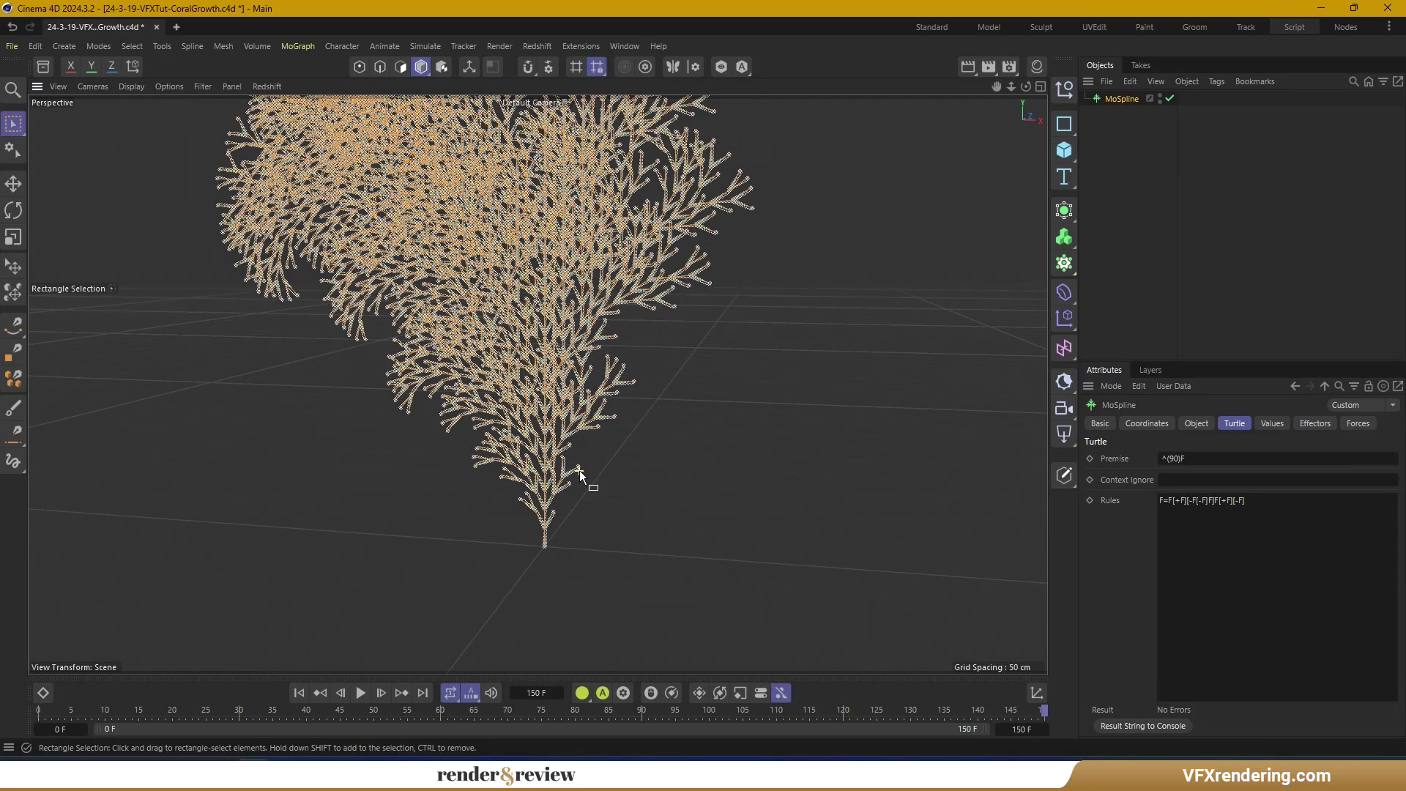
pyautogui.scroll(-3, 578, 470)
pyautogui.click(1272, 423)
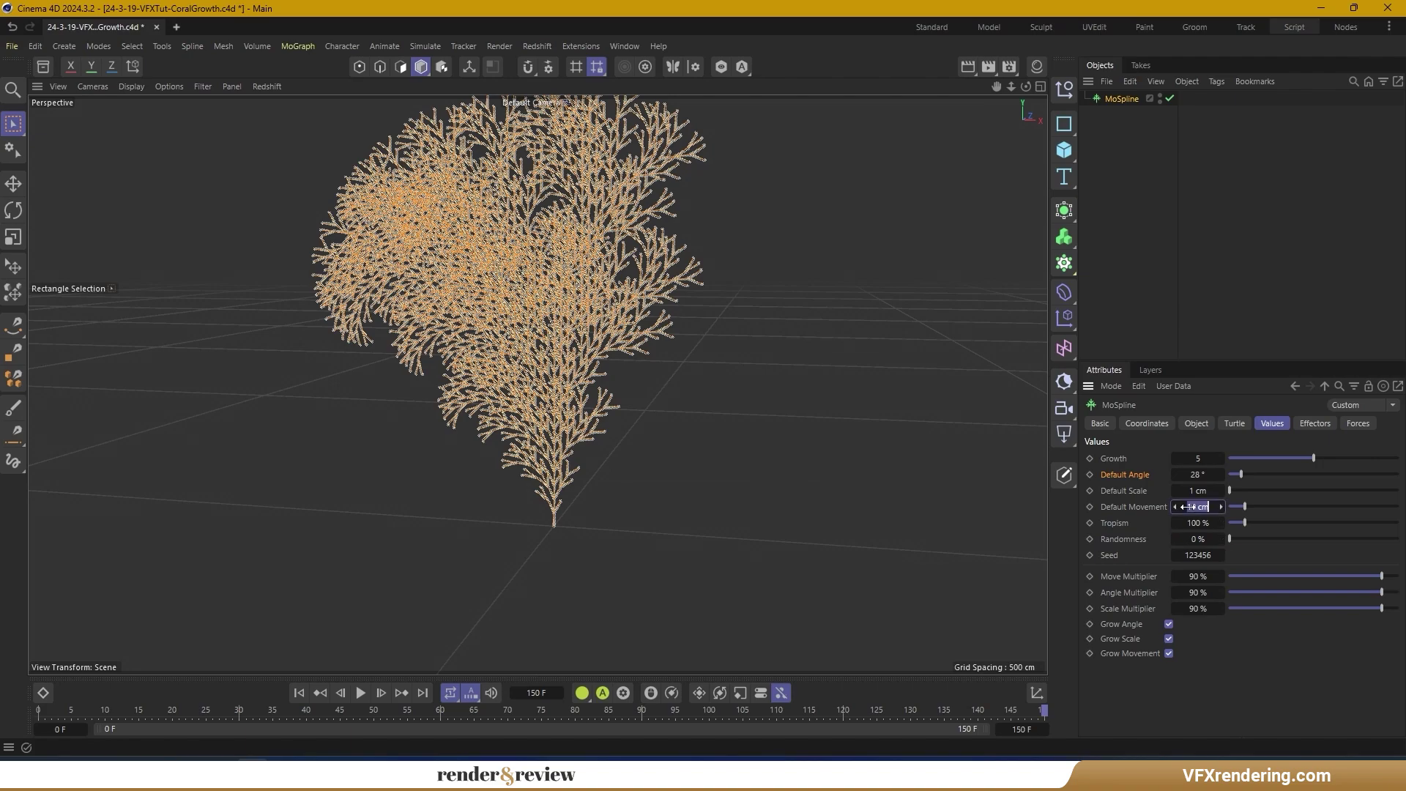
pyautogui.moveTo(1189, 507); pyautogui.dragTo(1204, 476)
pyautogui.click(620, 486)
pyautogui.scroll(10, 555, 442)
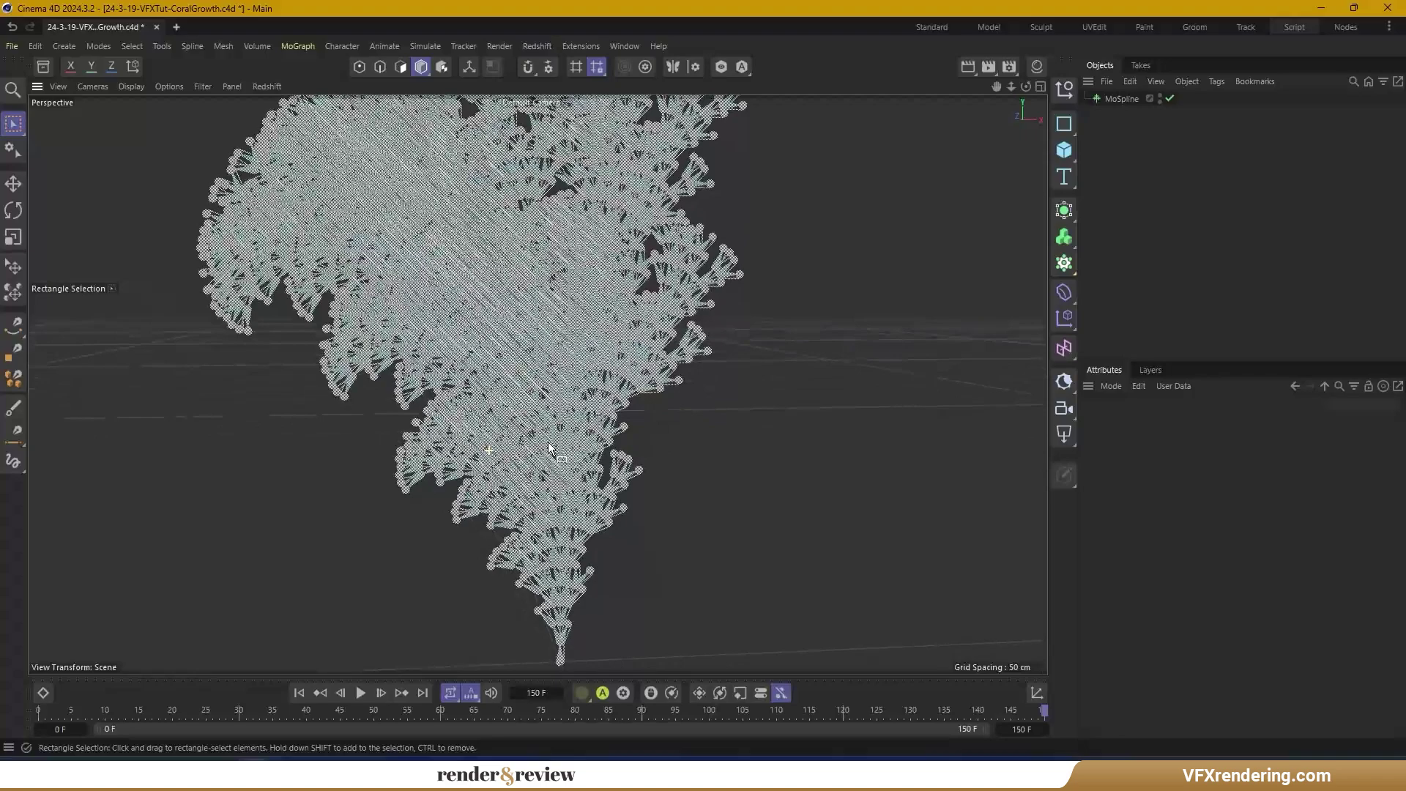
# Set the MoSpline's display mode to Line
pyautogui.click(1133, 99)
pyautogui.click(1195, 423)
pyautogui.click(1210, 657)
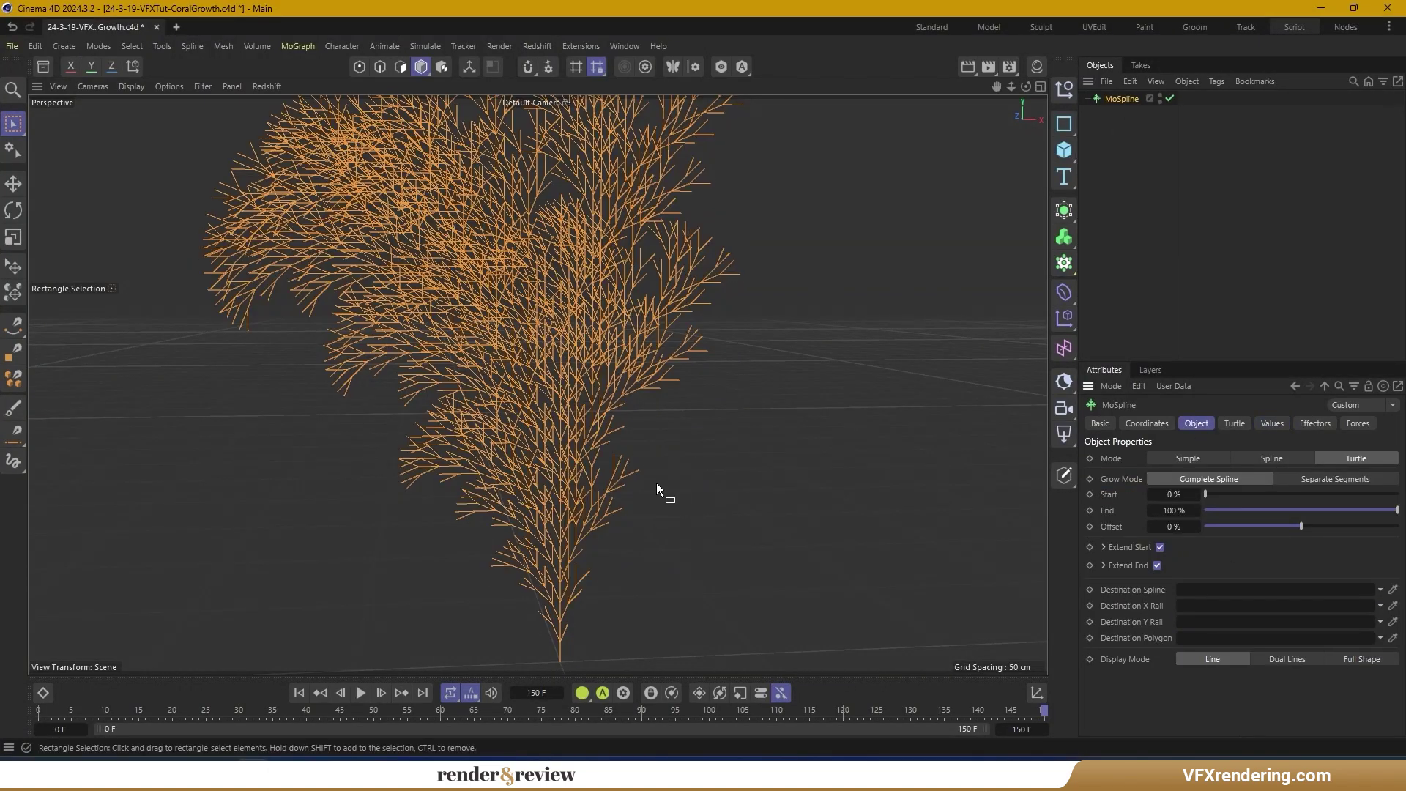
pyautogui.moveTo(506, 431)
pyautogui.keyDown('alt'); pyautogui.mouseDown()
pyautogui.moveTo(562, 412)
pyautogui.moveTo(861, 410)
pyautogui.moveTo(509, 420)
pyautogui.moveTo(515, 434)
pyautogui.mouseUp(); pyautogui.keyUp('alt')
# Review the MoSpline's Turtle rule and try adjusting its Default Angle
pyautogui.click(1234, 423)
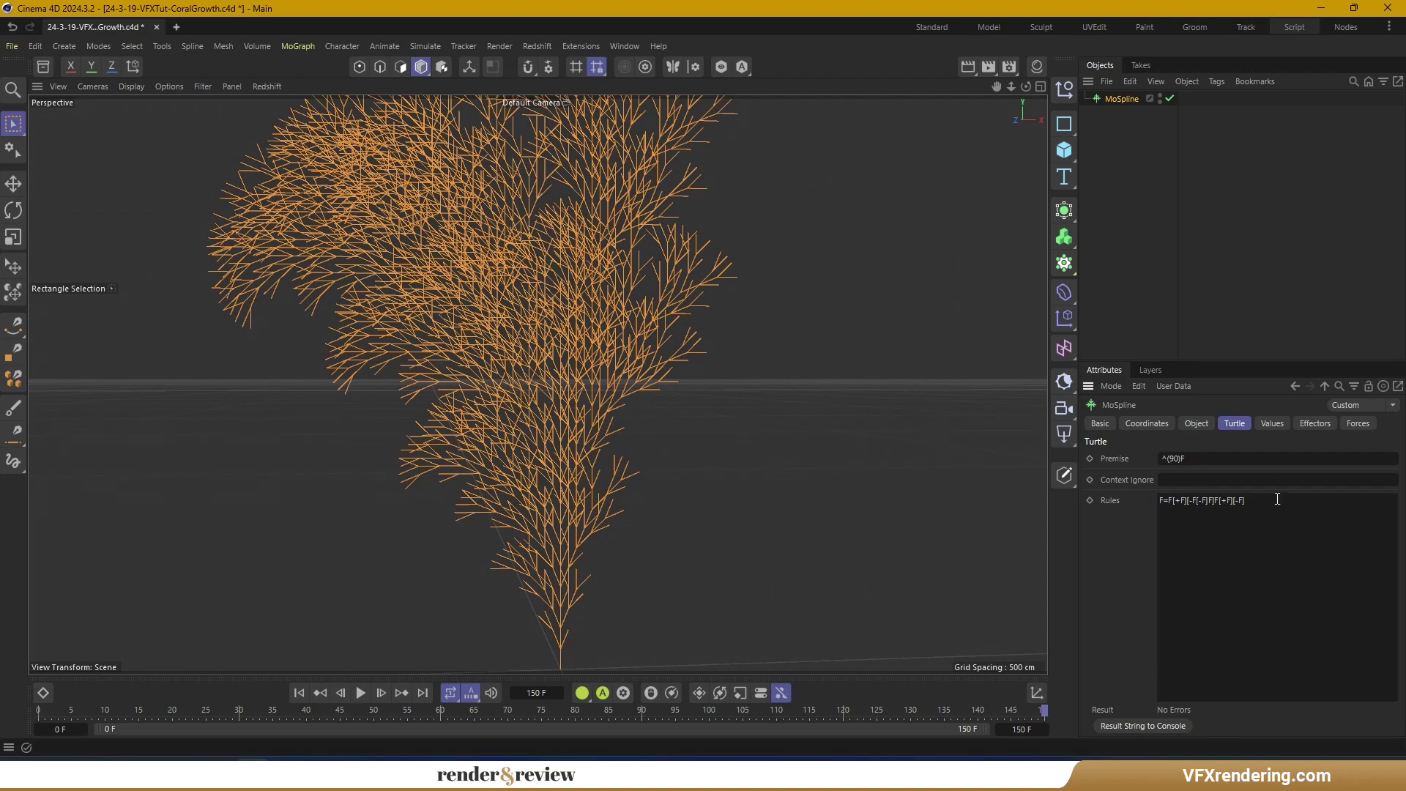
pyautogui.click(1272, 423)
pyautogui.moveTo(1245, 477); pyautogui.dragTo(1216, 557)
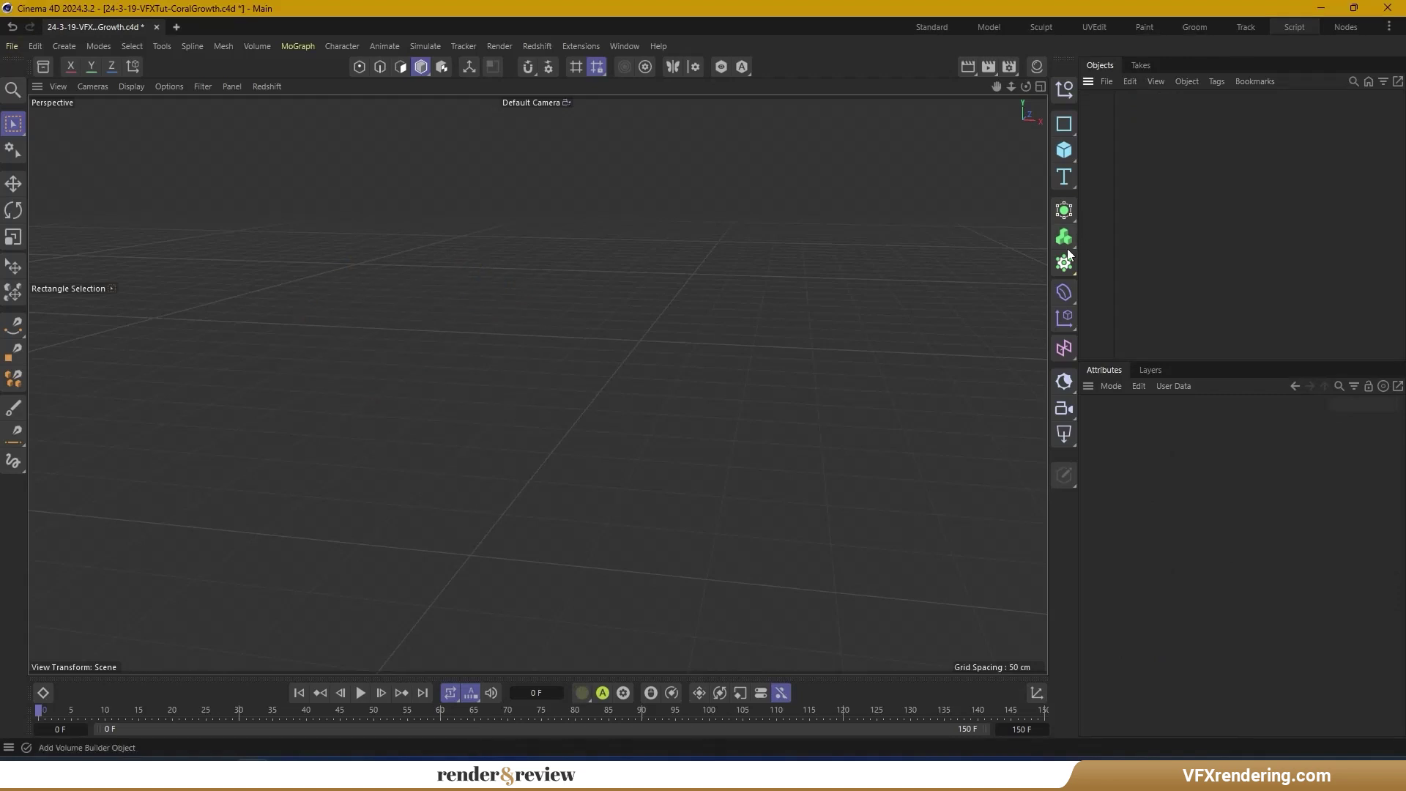
# Add a new MoSpline in Turtle mode with its display mode set to Line
pyautogui.click(1068, 257)
pyautogui.click(1131, 394)
pyautogui.click(1347, 459)
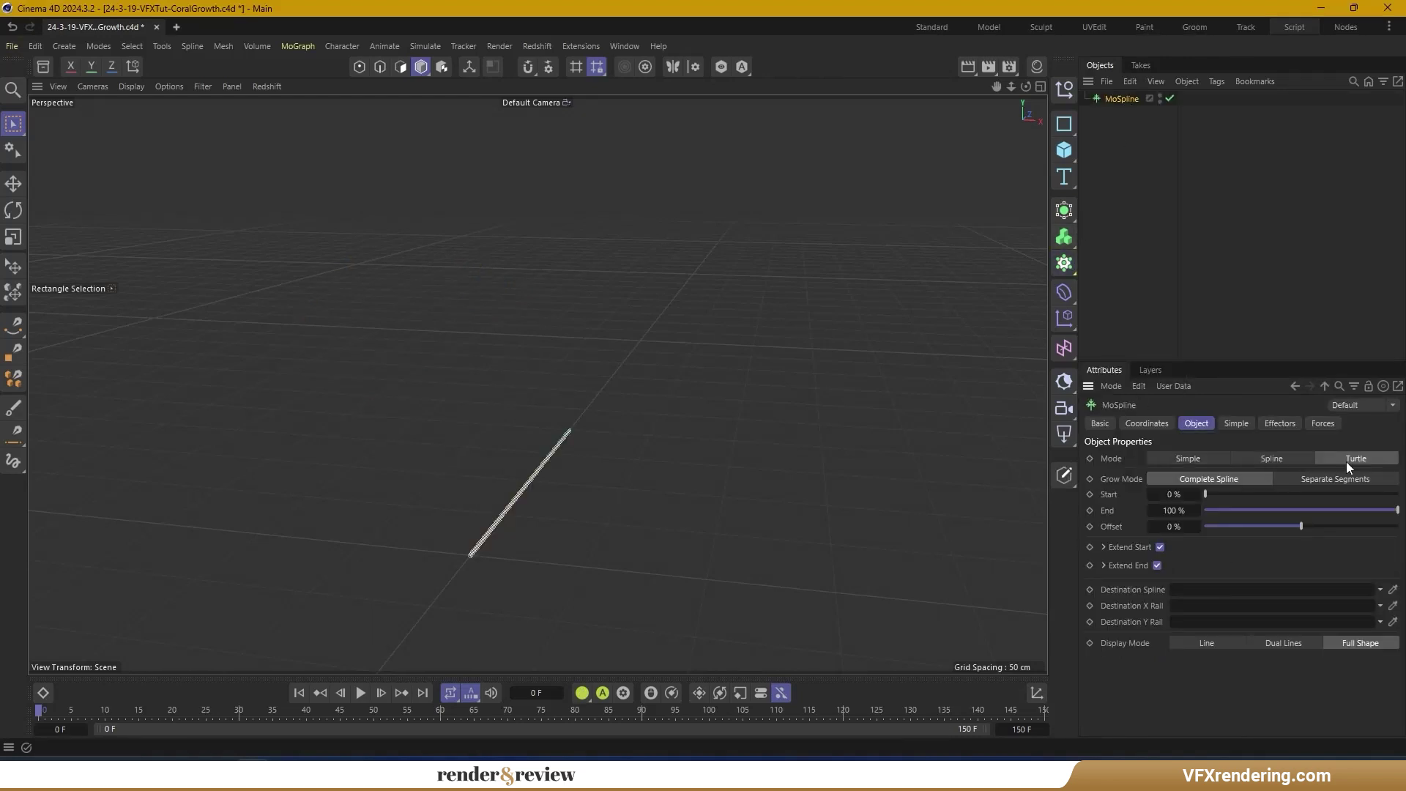
pyautogui.click(1233, 423)
pyautogui.click(1198, 422)
pyautogui.click(1205, 659)
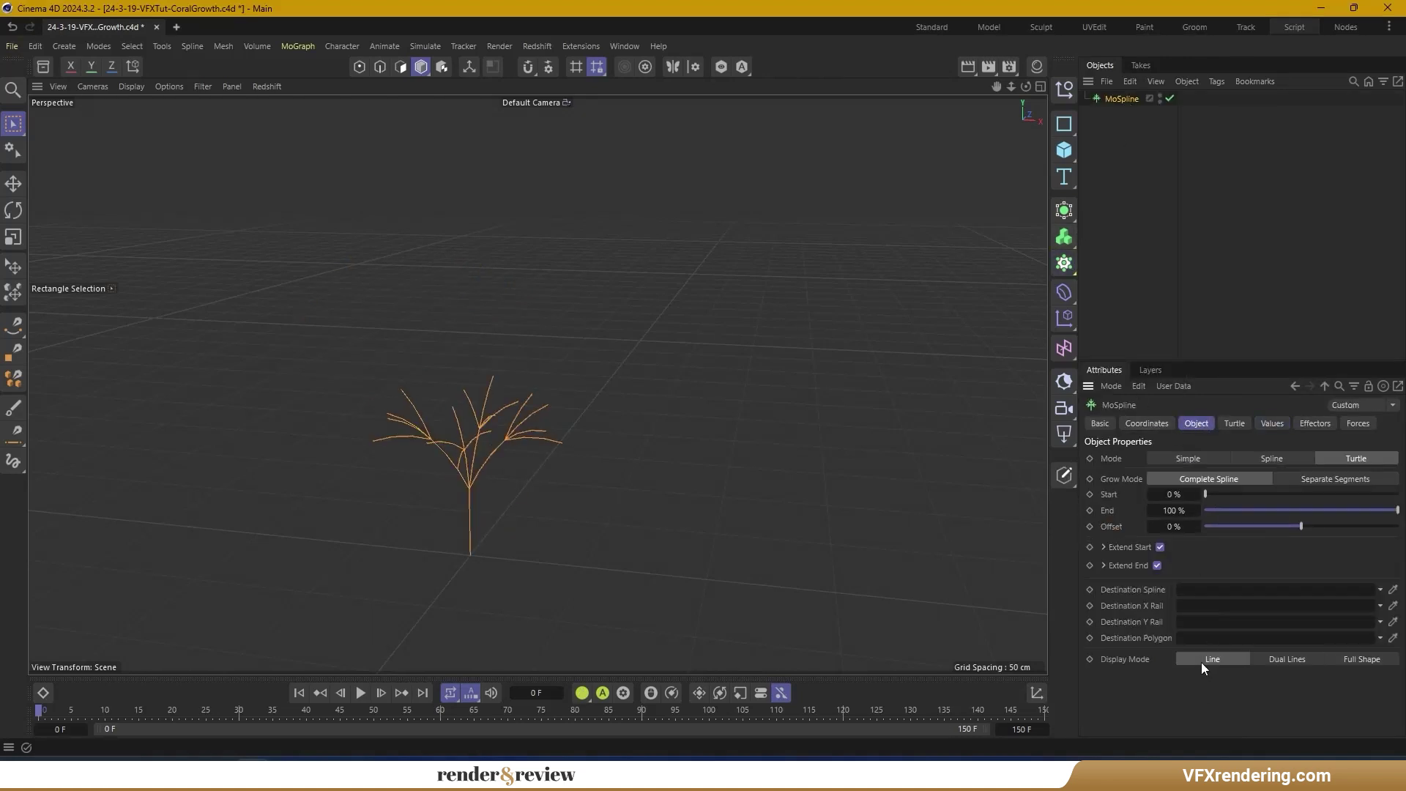
# Keyframe Growth, Default Angle, Default Movement and Tropism at 0 on frame 0, and set Randomness to 7%
pyautogui.click(1269, 424)
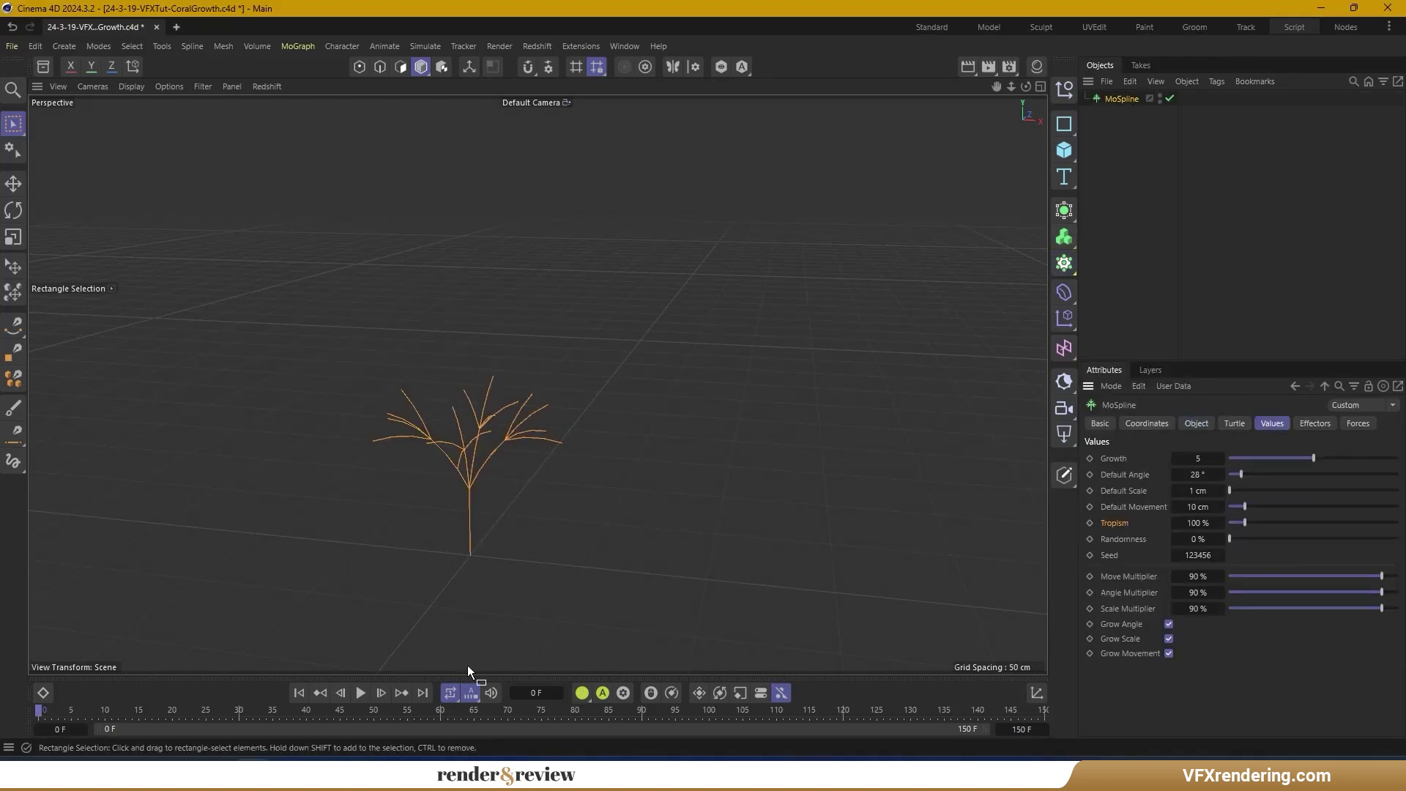
pyautogui.rightClick(1189, 457)
pyautogui.rightClick(1190, 475)
pyautogui.rightClick(1189, 507)
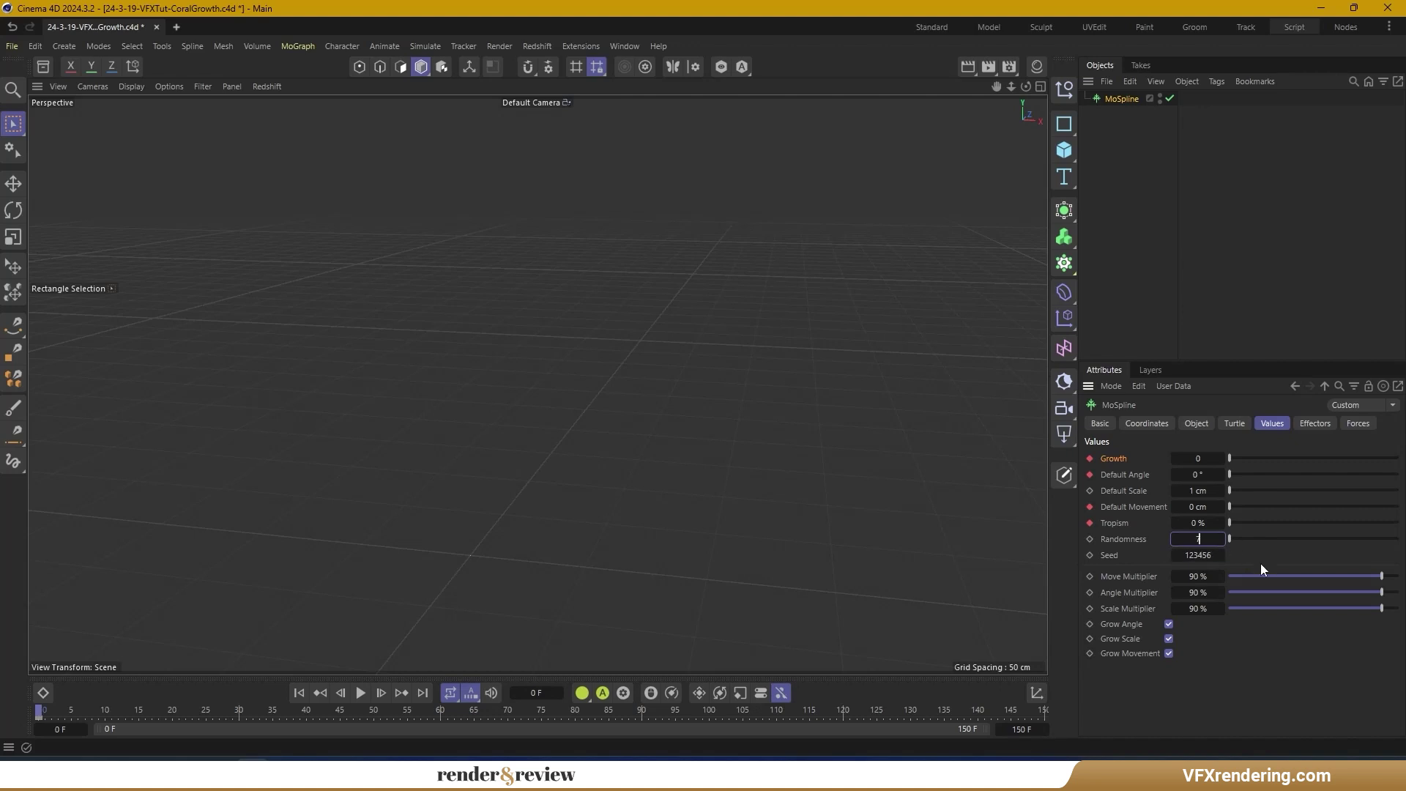
# On frame 150, keyframe the MoSpline's Growth at 10 and Default Angle at 35°
pyautogui.click(408, 690)
pyautogui.click(1089, 458)
pyautogui.click(1188, 476)
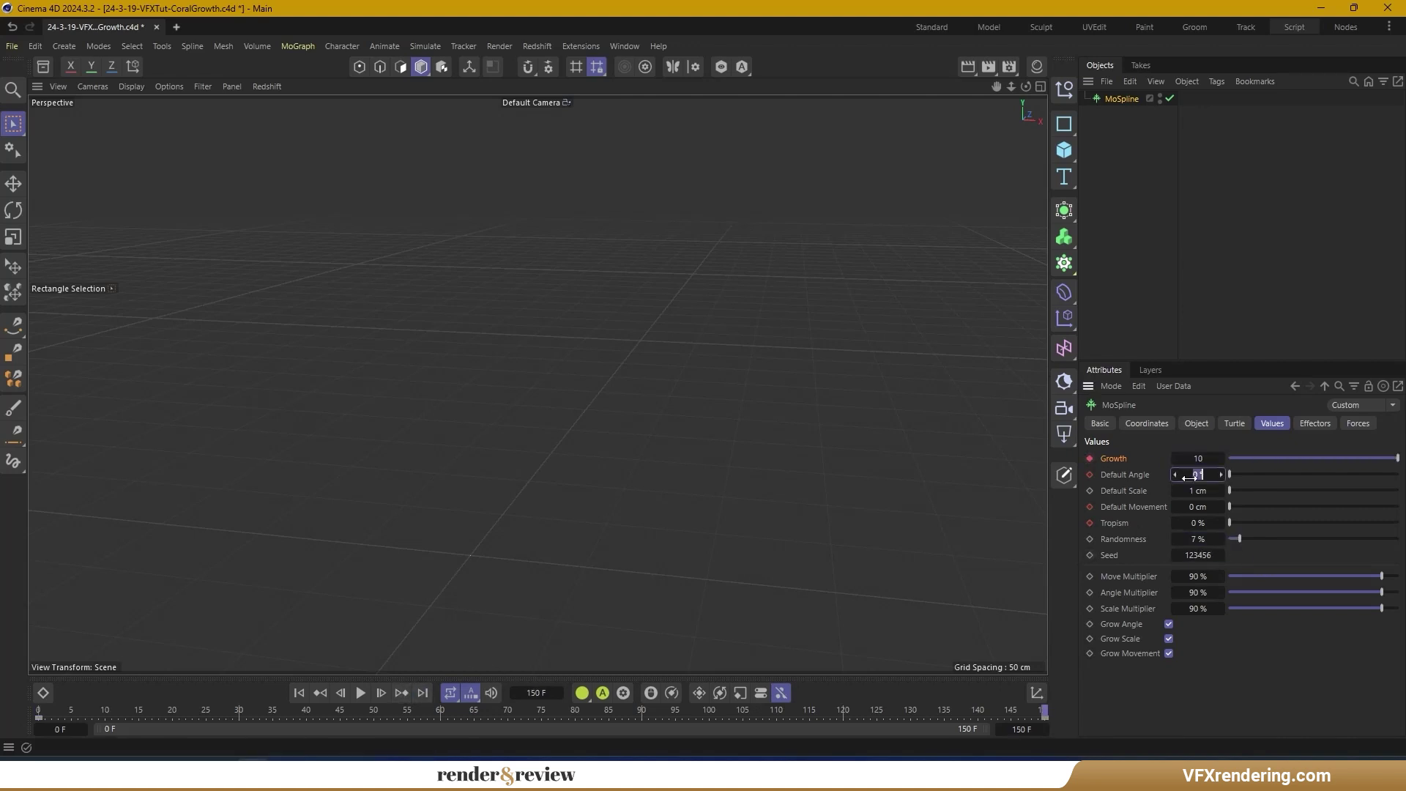
pyautogui.click(1089, 474)
# On frame 150, keyframe the MoSpline's Default Movement at 25 cm and Tropism at 300%
pyautogui.click(1189, 507)
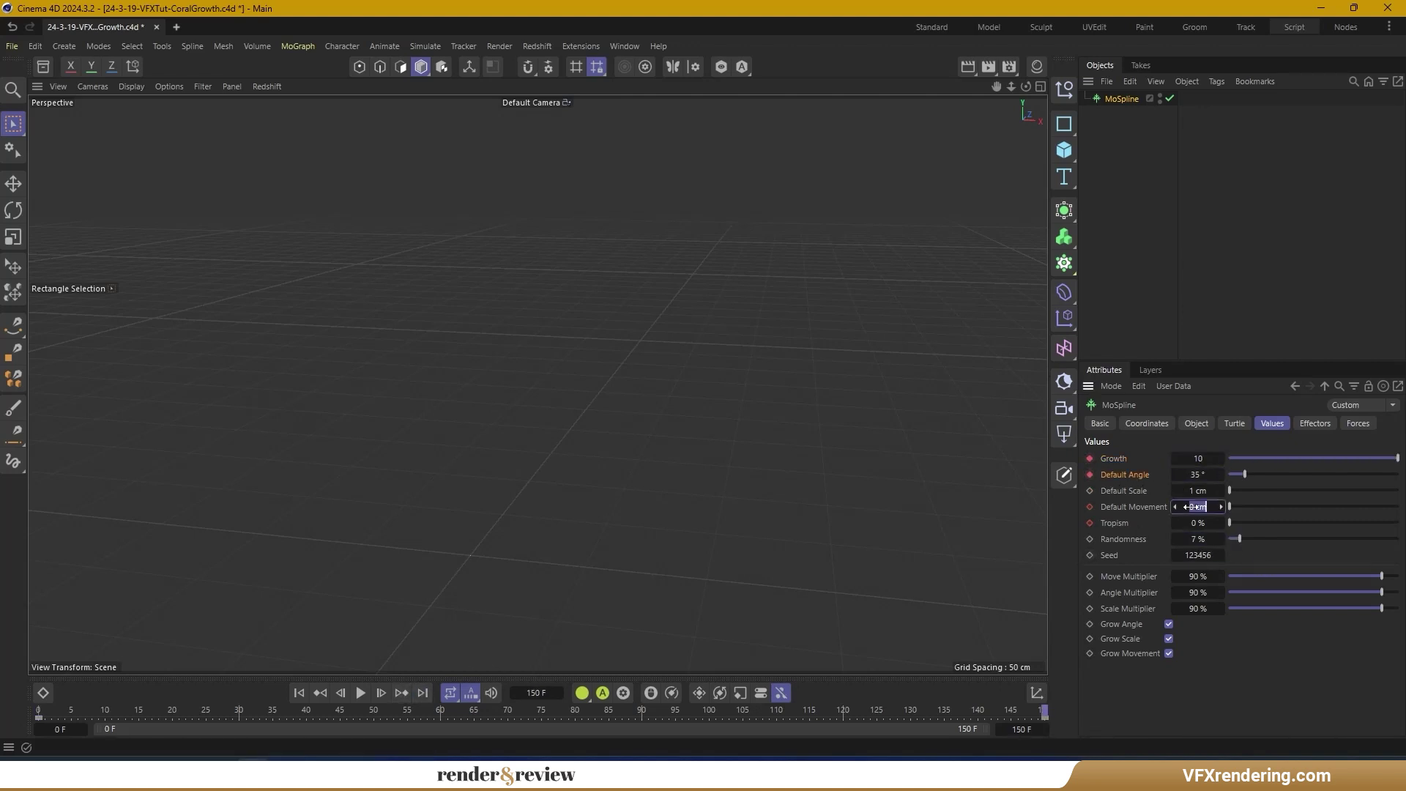
pyautogui.write('25')
pyautogui.click(1090, 506)
pyautogui.write('300')
pyautogui.click(1090, 522)
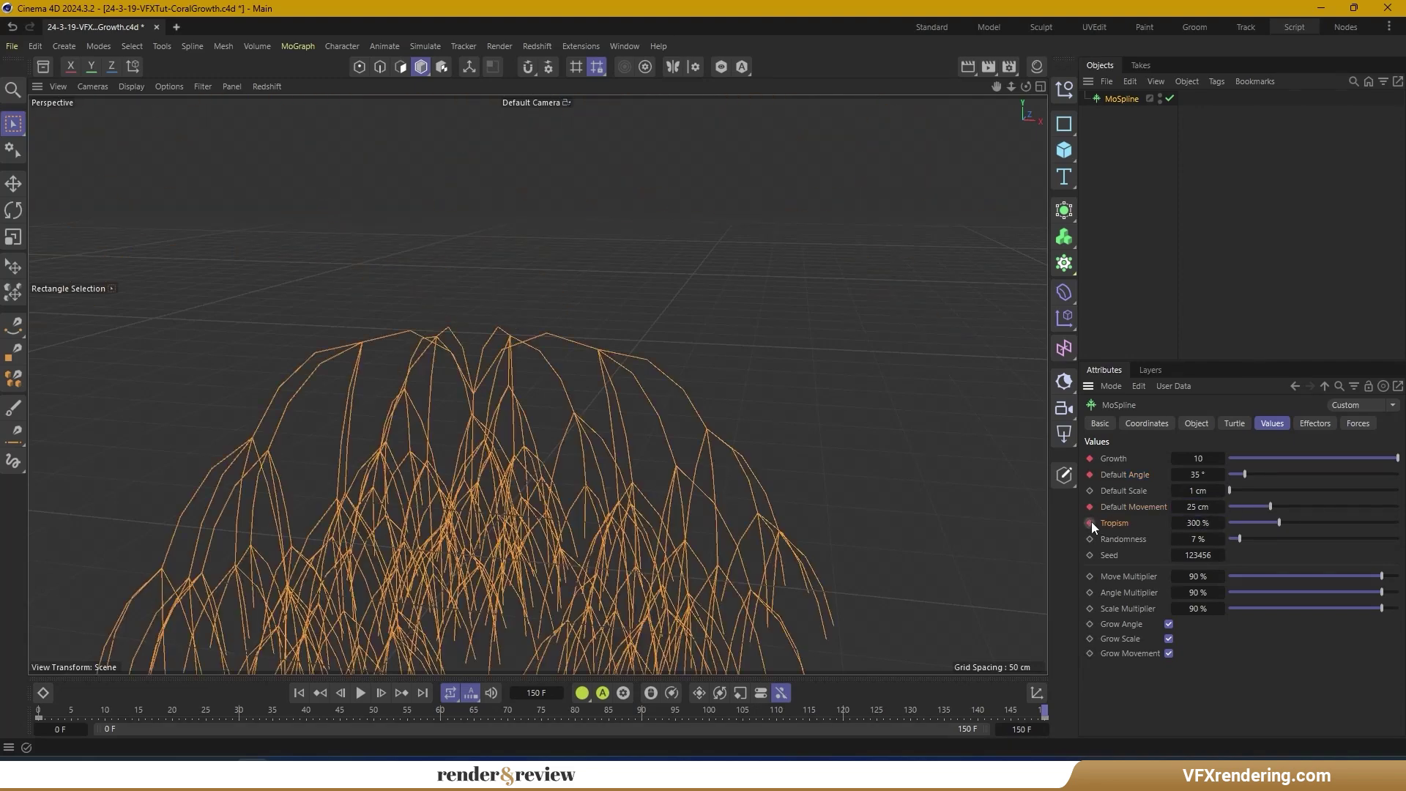
# On frame 150, set the MoSpline's keyframed Tropism to 50% and play back the growth from the start
pyautogui.click(1208, 522)
pyautogui.write('100')
pyautogui.press('Return')
pyautogui.click(1176, 524)
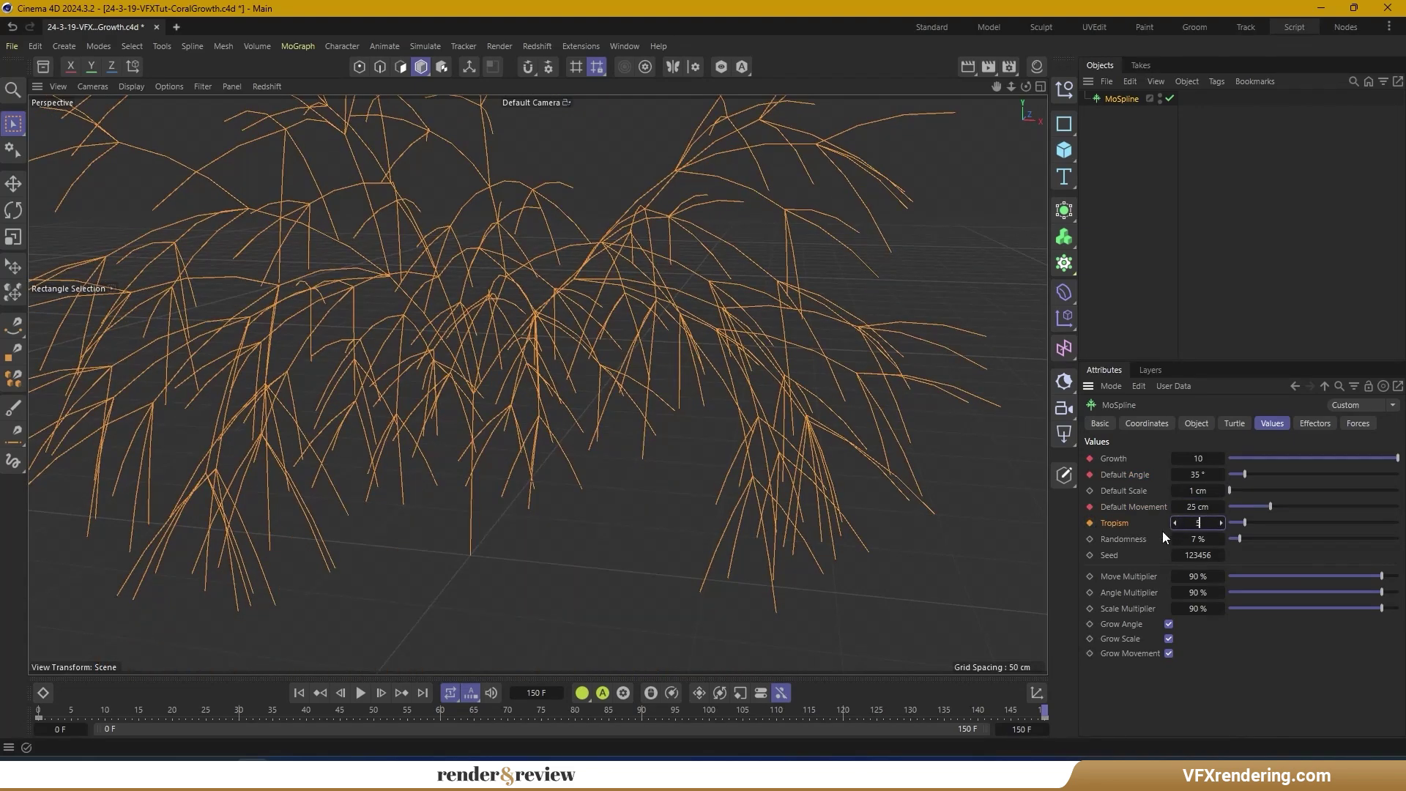
pyautogui.press('Return')
pyautogui.scroll(-5, 628, 460)
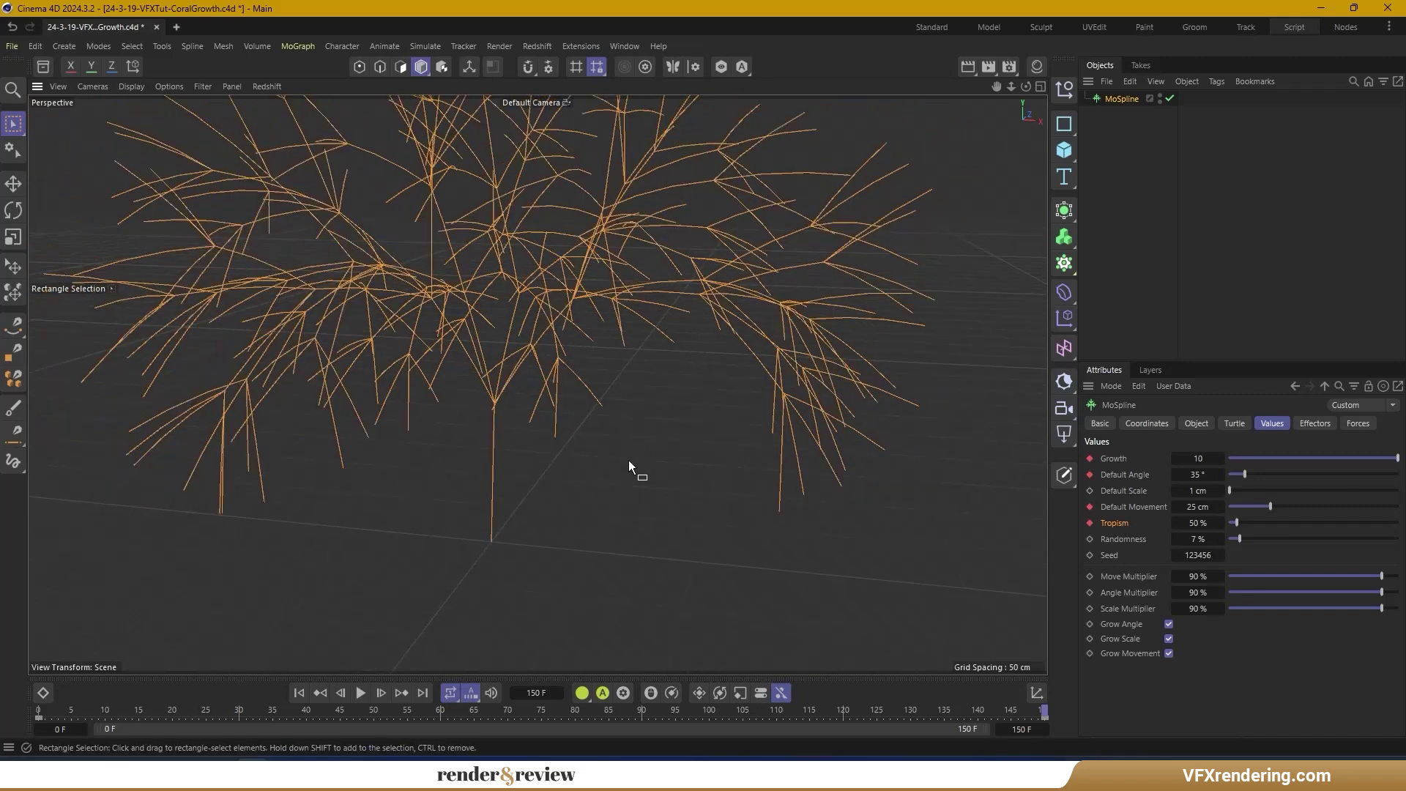
pyautogui.click(298, 692)
pyautogui.click(361, 697)
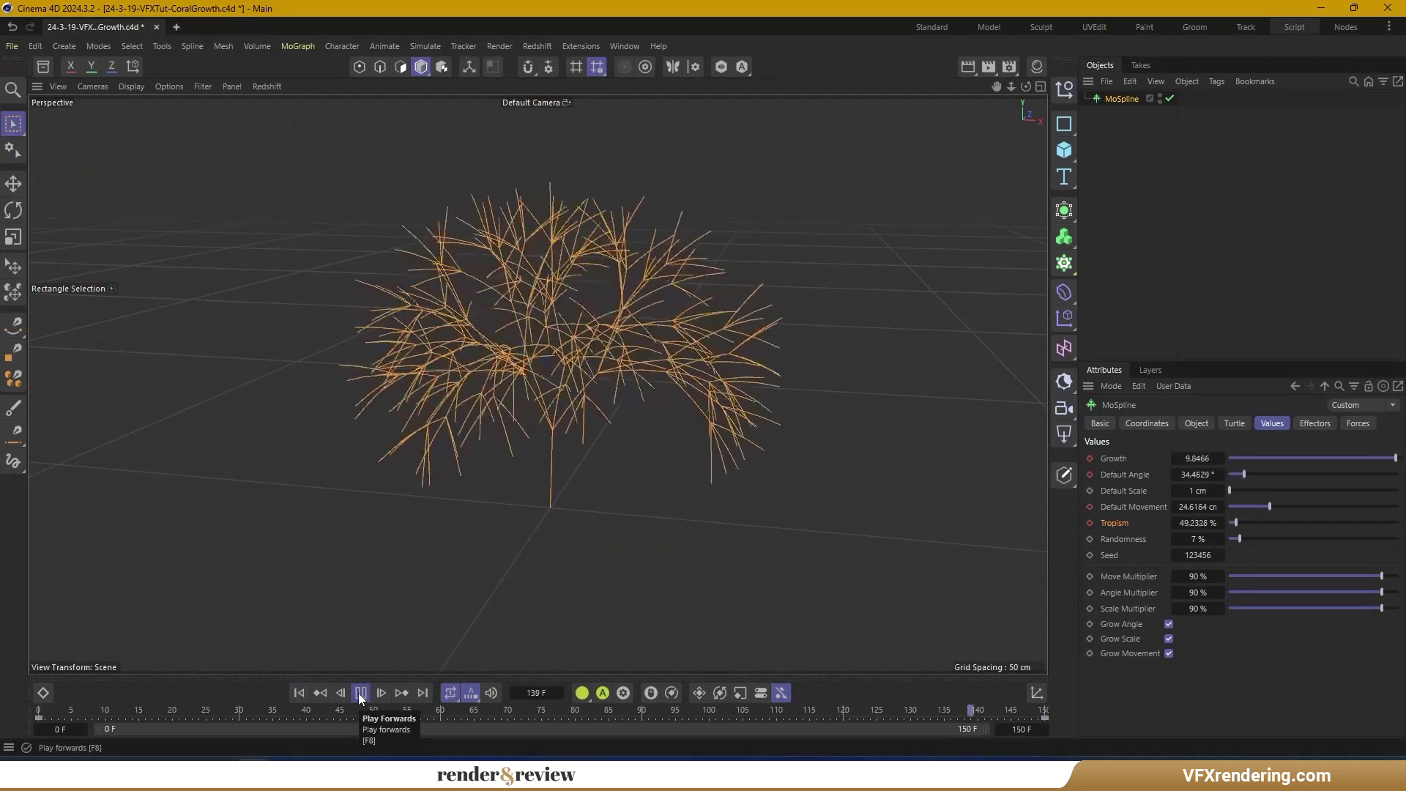
# Try a Randomness of 5.2% and a Seed of 123472 on the MoSpline, checking frames near the end
pyautogui.moveTo(1043, 707); pyautogui.dragTo(1003, 718)
pyautogui.moveTo(1205, 555); pyautogui.dragTo(1210, 492)
pyautogui.moveTo(1003, 710); pyautogui.dragTo(1044, 709)
# Add a Turbulence force and give it a Random Field
pyautogui.click(425, 46)
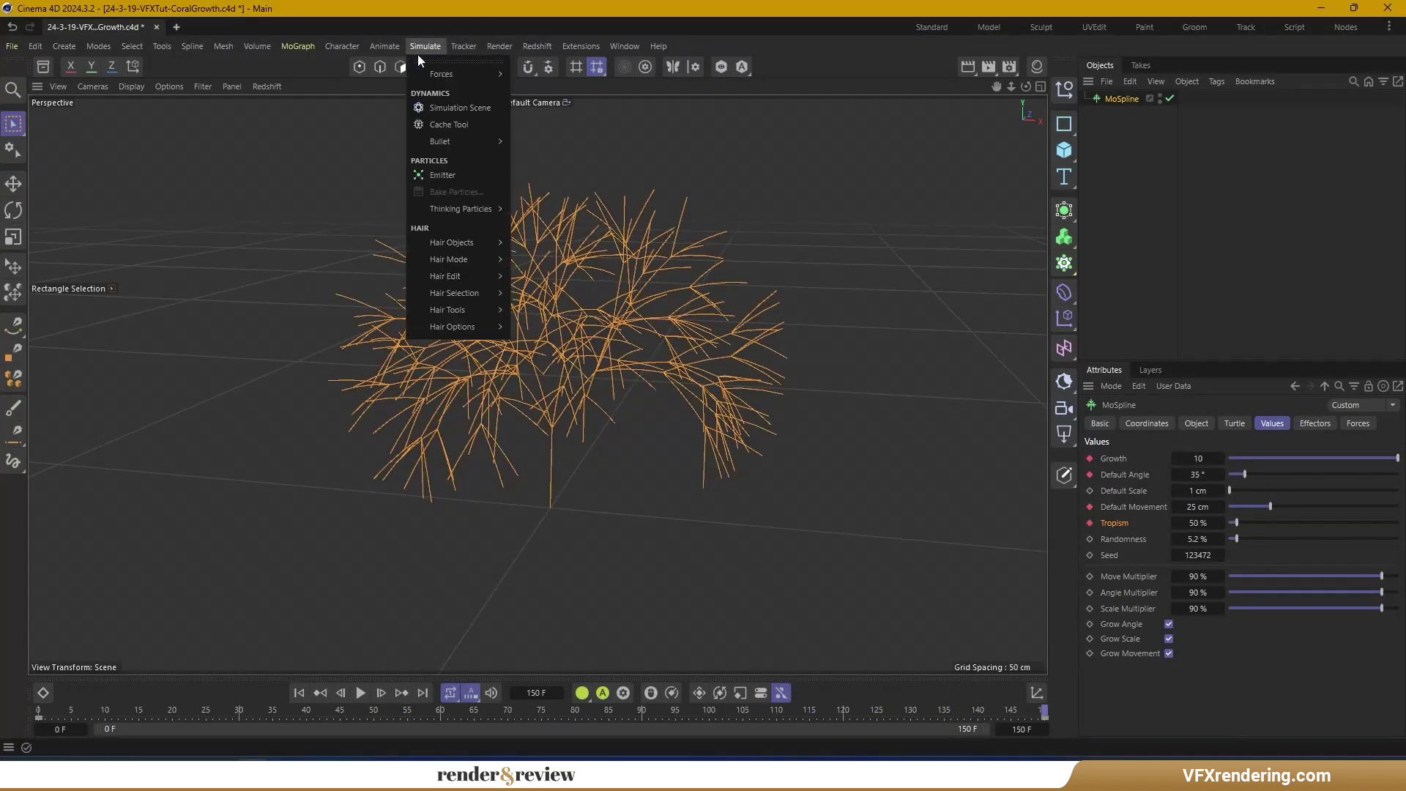
pyautogui.moveTo(458, 74)
pyautogui.click(546, 195)
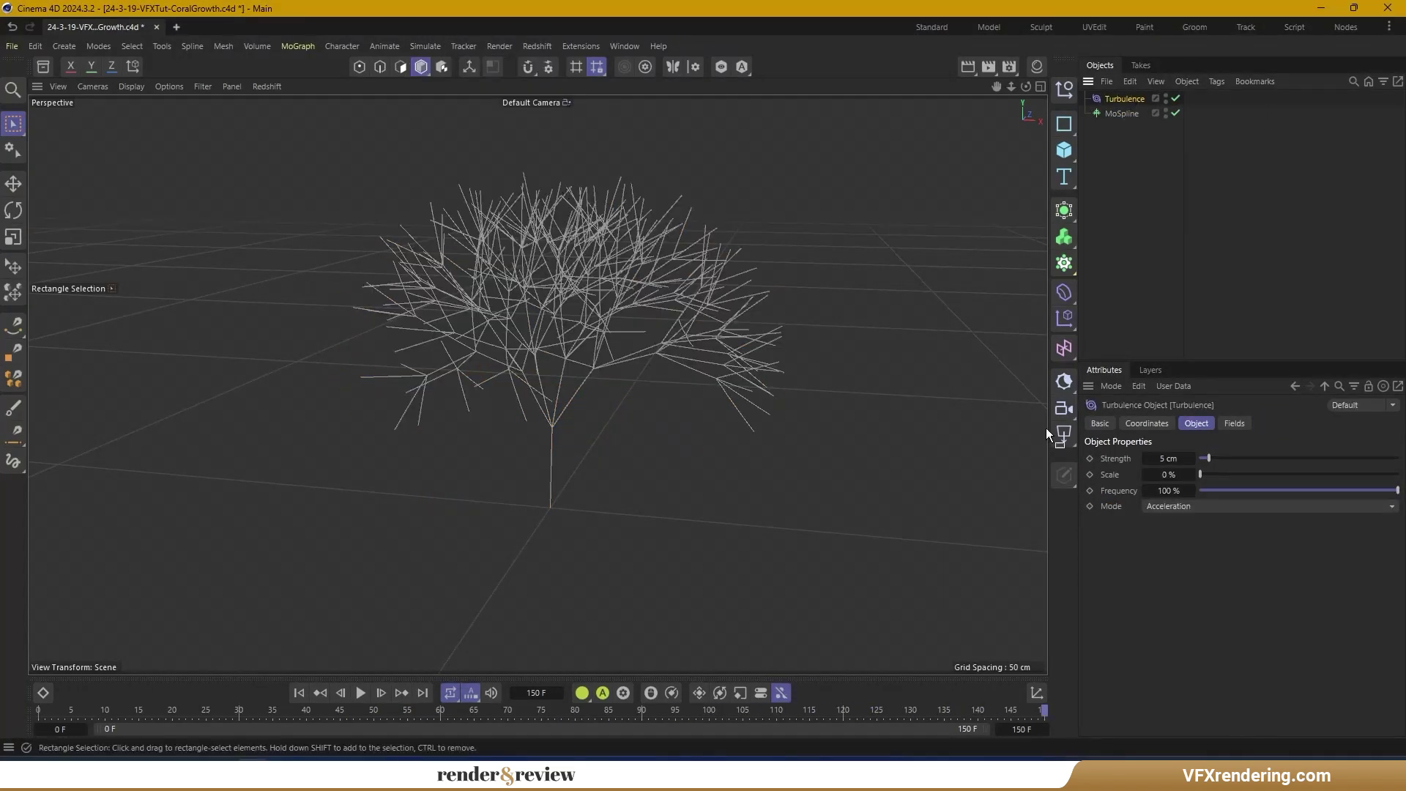
pyautogui.click(1169, 458)
pyautogui.click(1170, 474)
pyautogui.click(1230, 425)
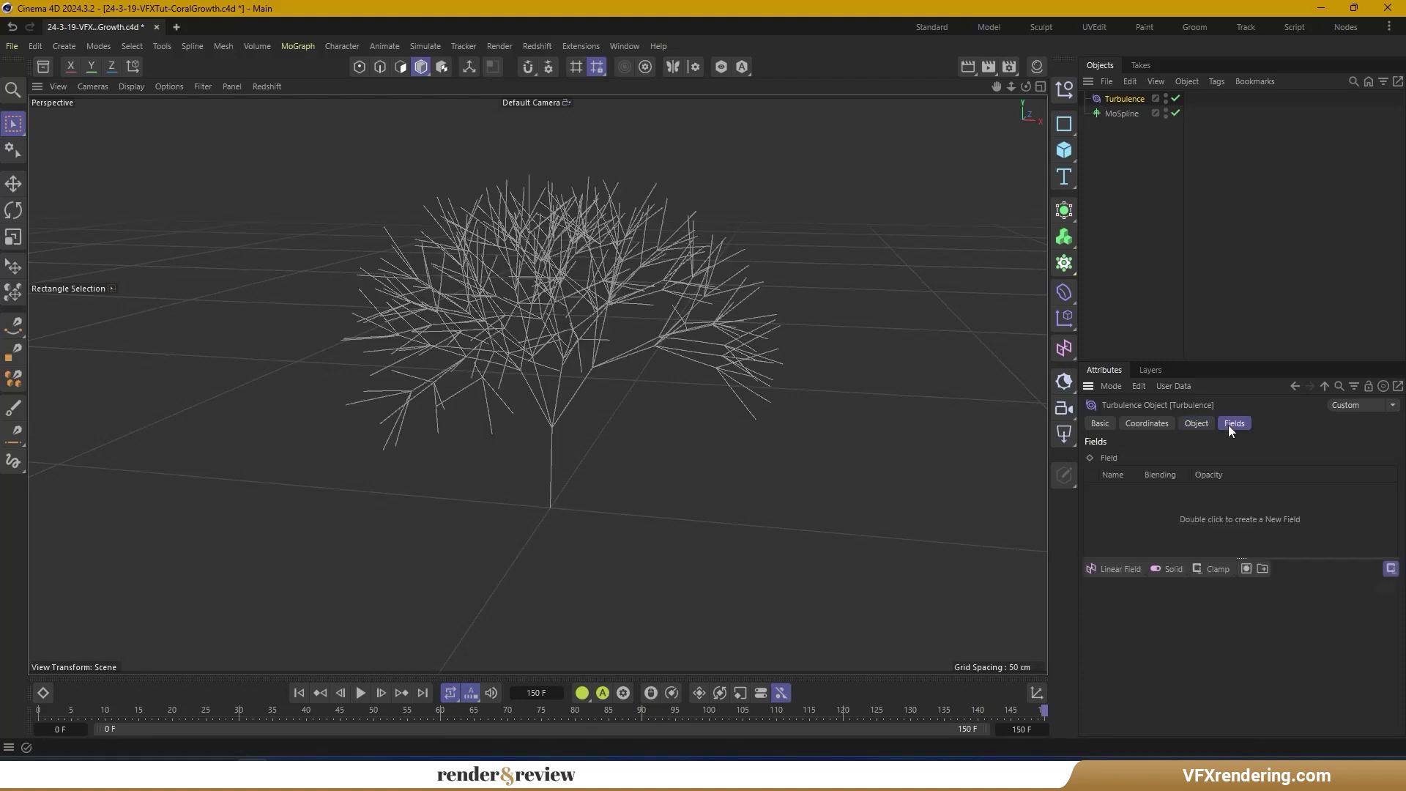
pyautogui.click(1105, 568)
pyautogui.click(1136, 714)
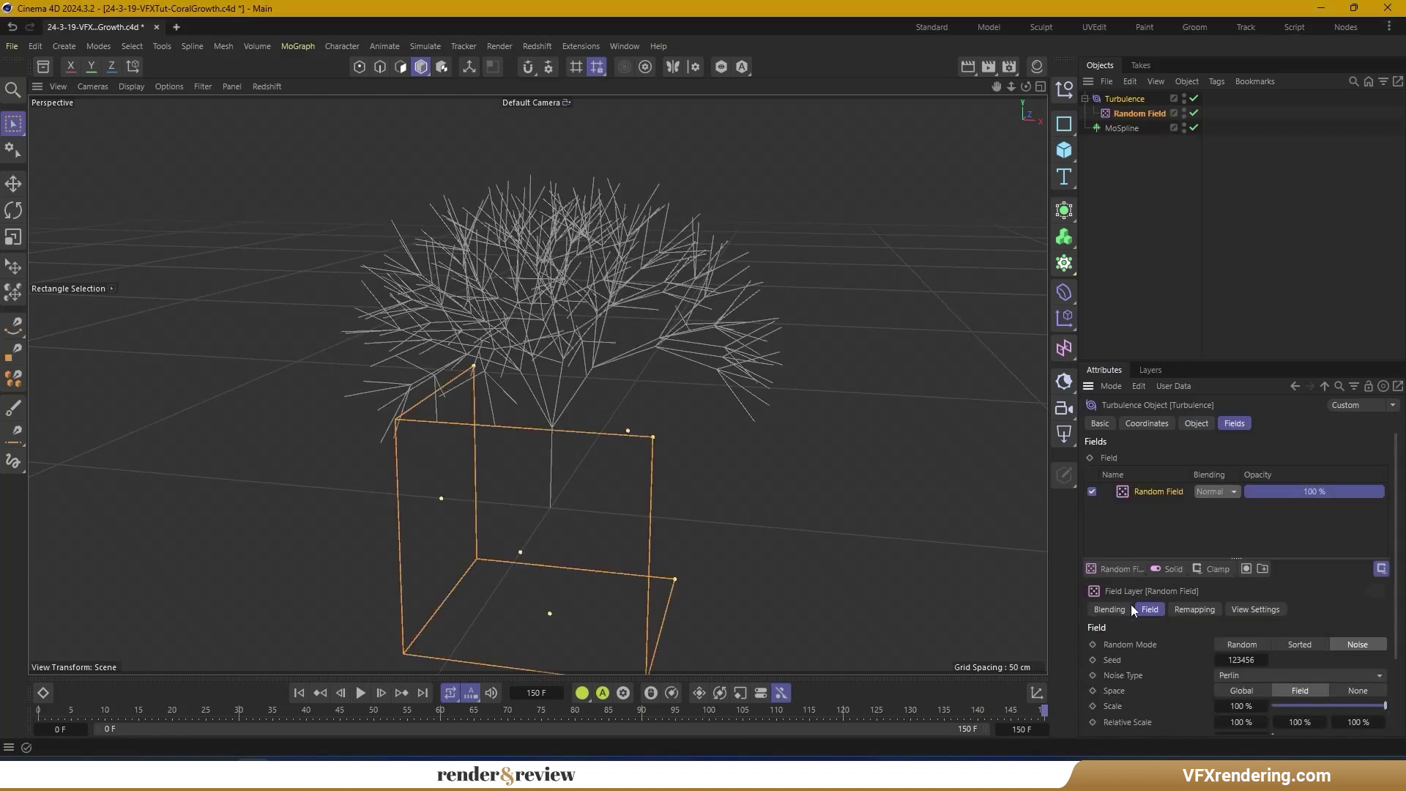
# Play the growth with the Turbulence force on and off to compare its effect, leaving the force enabled
pyautogui.click(285, 653)
pyautogui.click(298, 693)
pyautogui.click(360, 698)
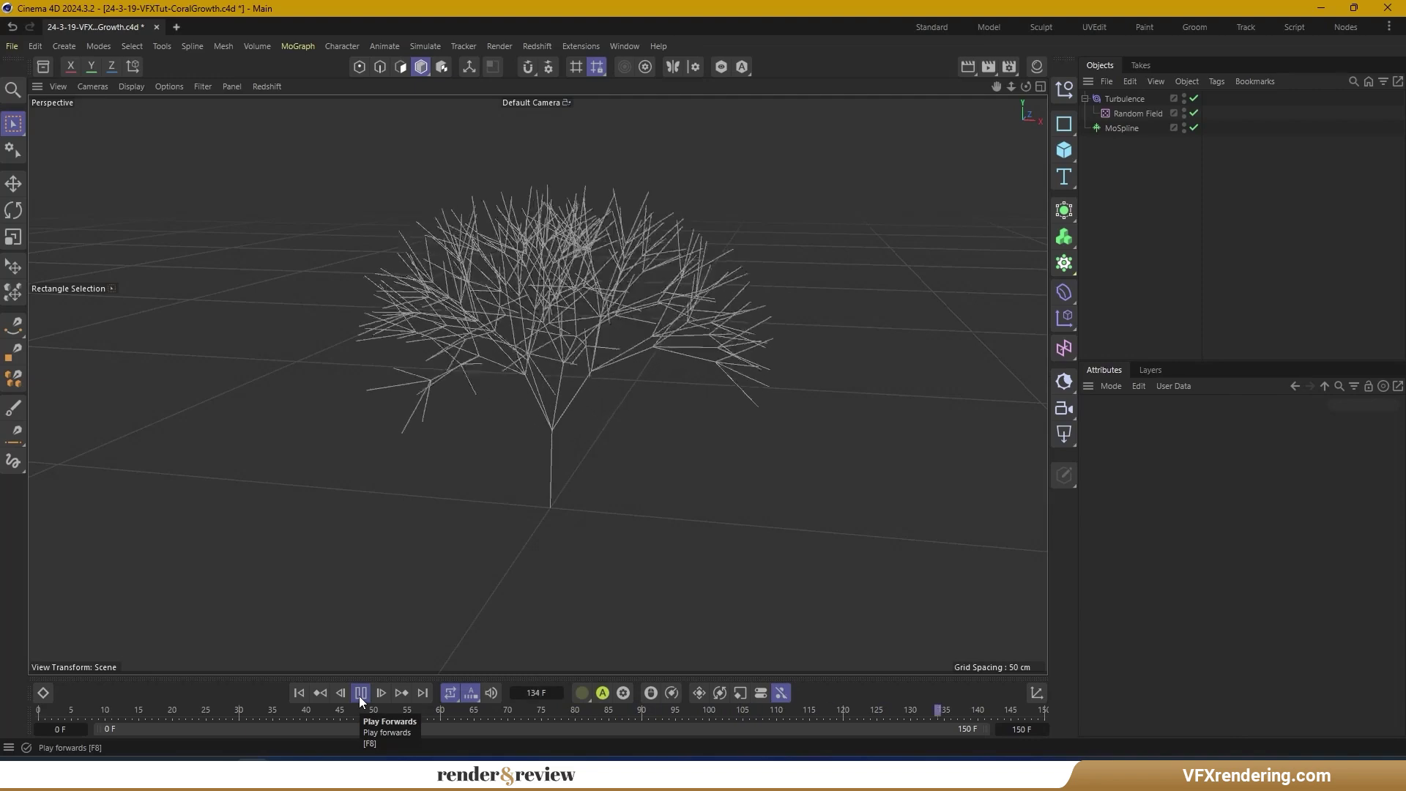
pyautogui.click(1194, 98)
pyautogui.click(310, 692)
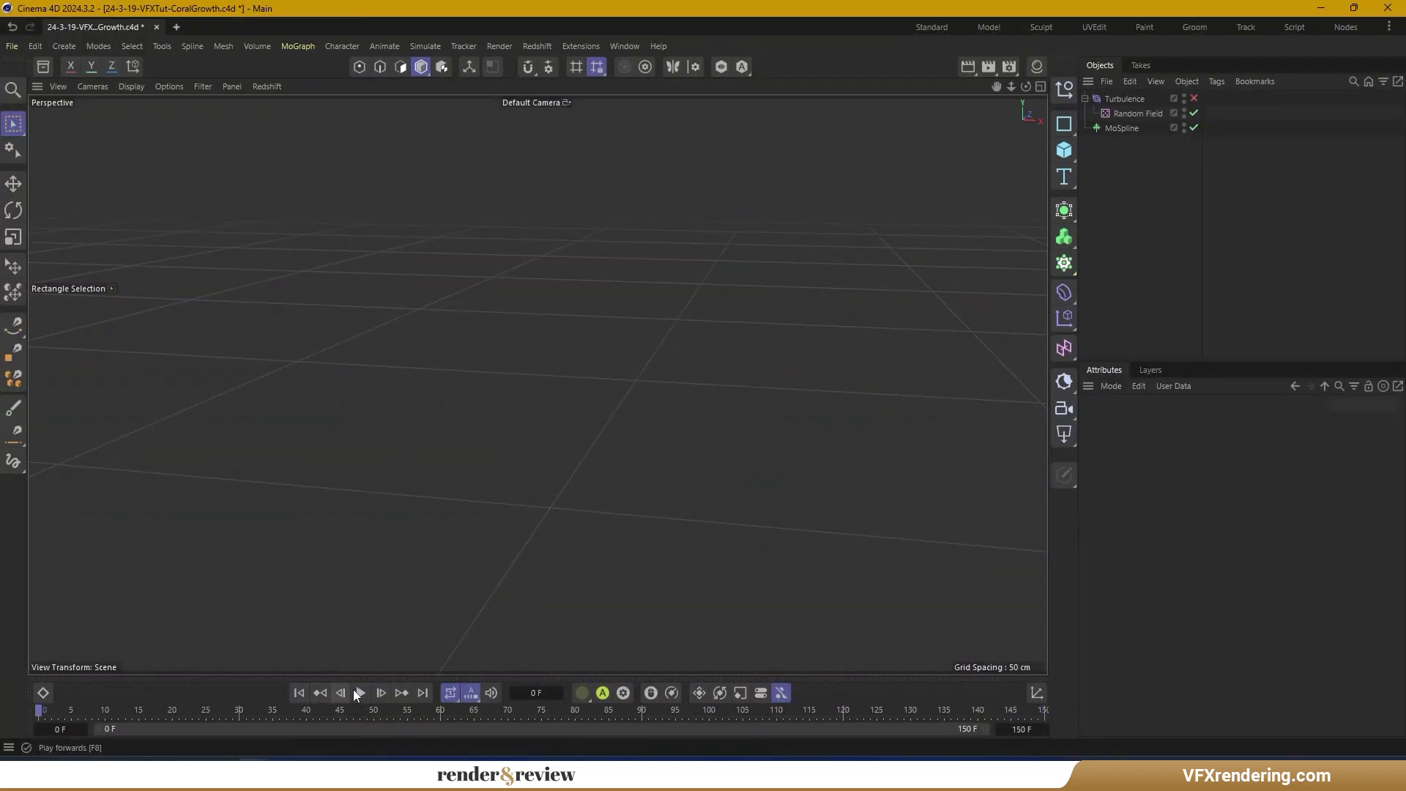
pyautogui.click(359, 693)
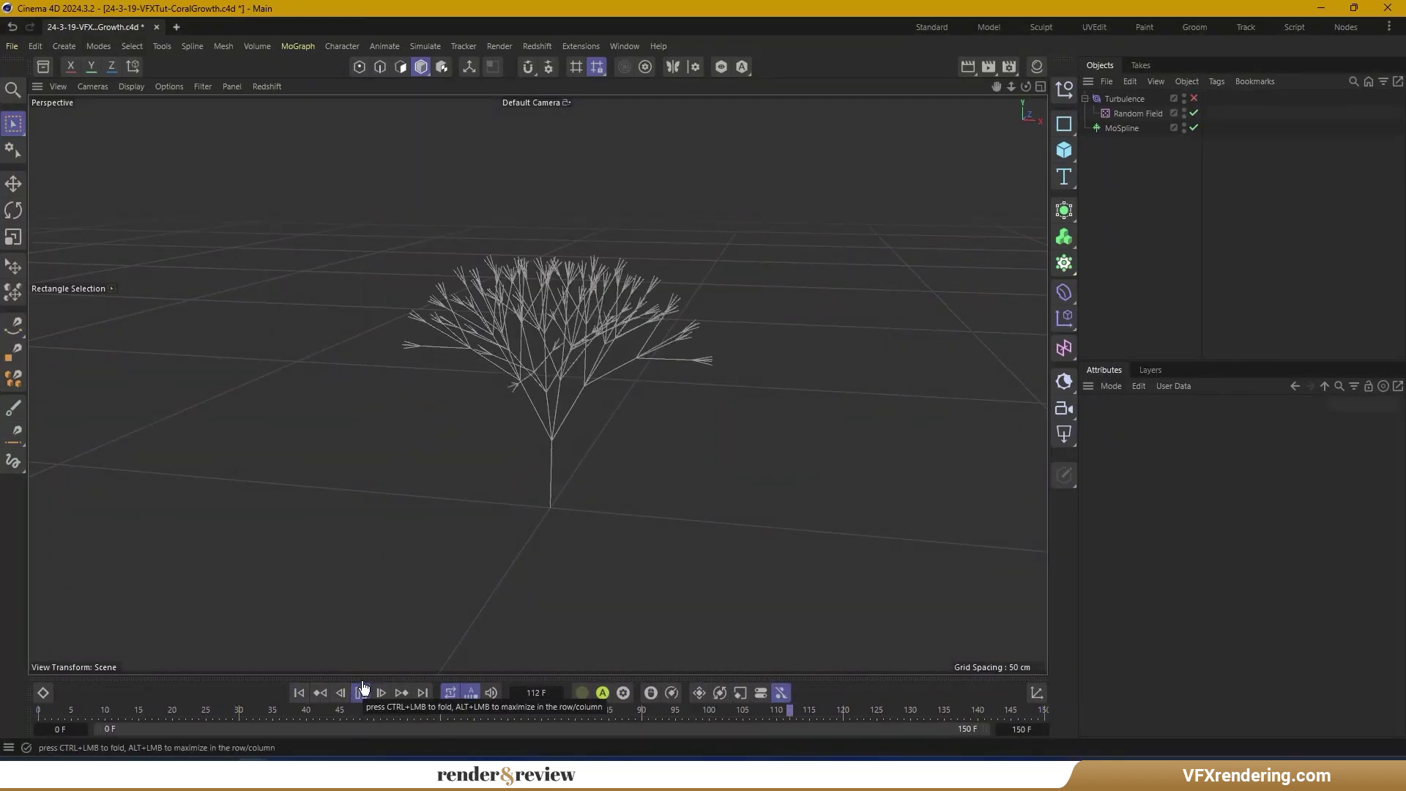
pyautogui.click(1193, 98)
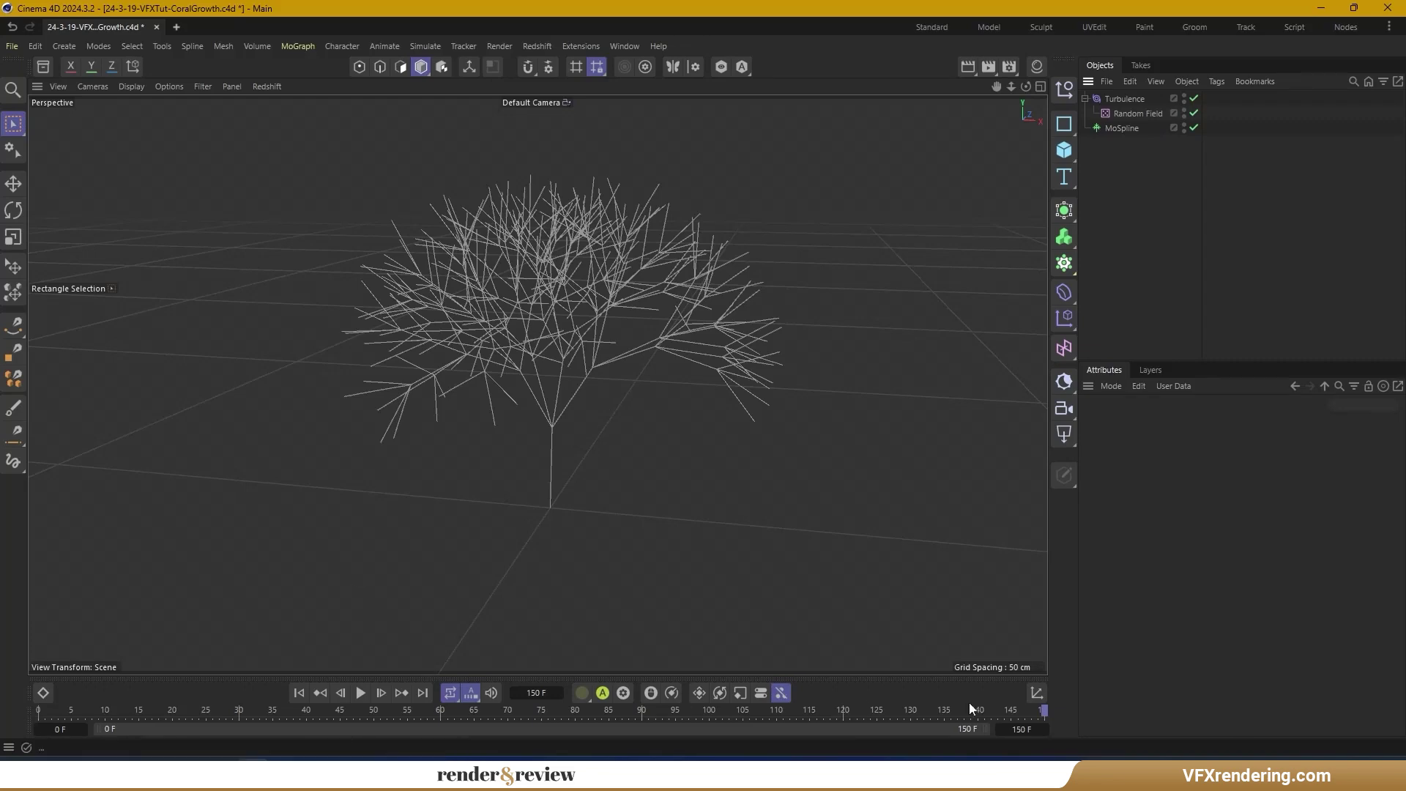
pyautogui.moveTo(1043, 710)
pyautogui.mouseDown()
pyautogui.moveTo(503, 706)
pyautogui.moveTo(196, 736)
pyautogui.moveTo(1052, 712)
pyautogui.mouseUp()
# Set the MoSpline's Forces mode to Include with Turbulence in its list, and replay the growth
pyautogui.click(1122, 128)
pyautogui.click(1357, 423)
pyautogui.click(1157, 460)
pyautogui.click(1160, 477)
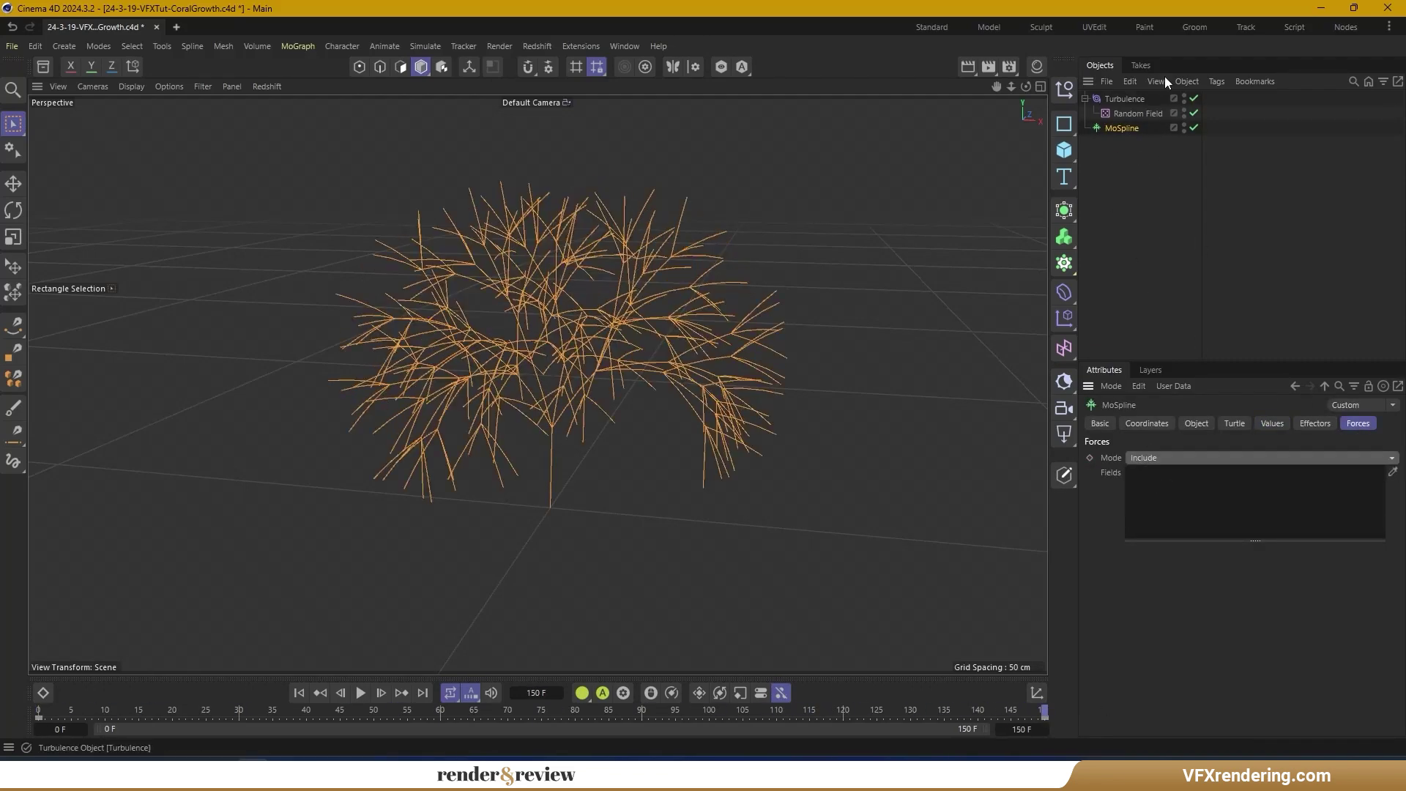
pyautogui.moveTo(1124, 98); pyautogui.dragTo(1149, 485)
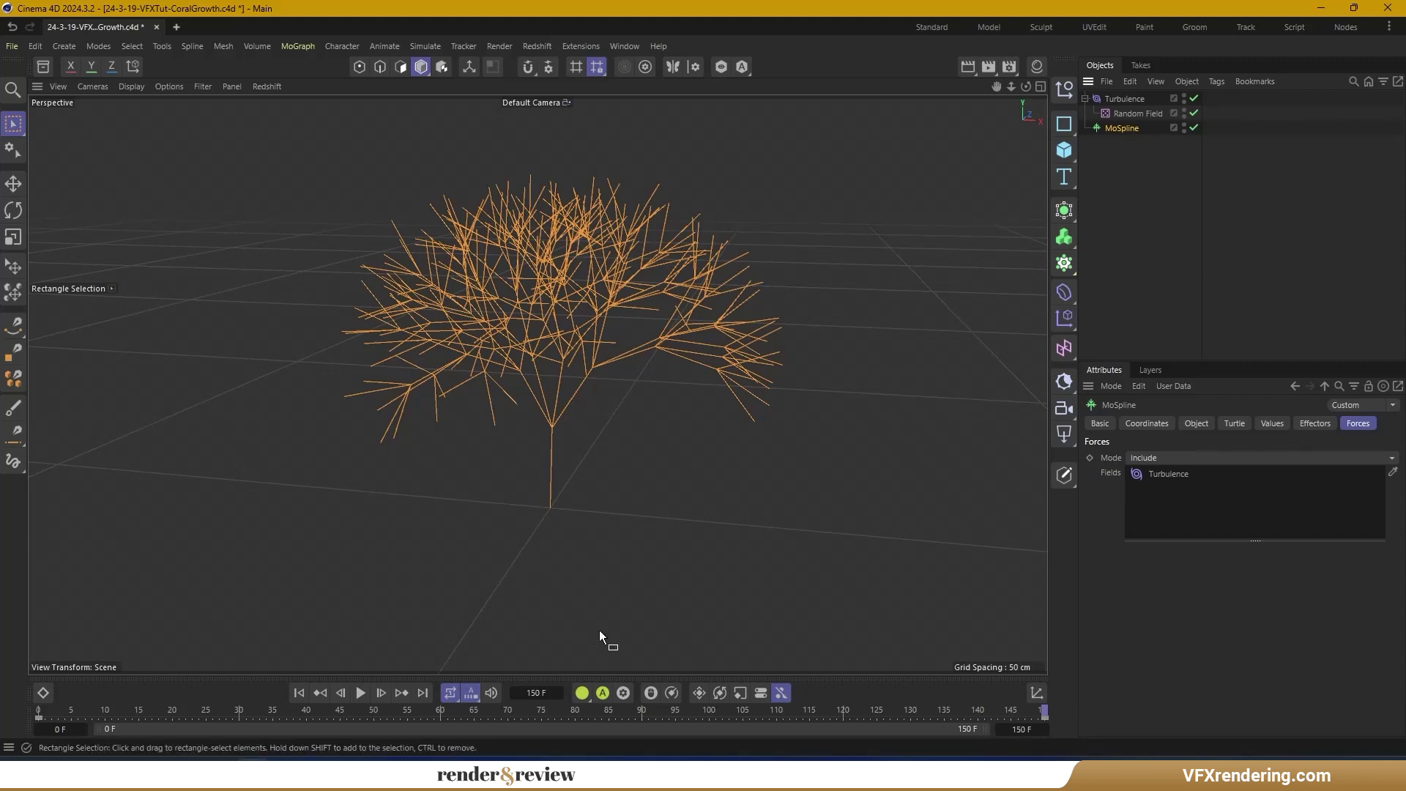
pyautogui.moveTo(1041, 709)
pyautogui.mouseDown()
pyautogui.moveTo(397, 696)
pyautogui.moveTo(657, 744)
pyautogui.moveTo(1044, 713)
pyautogui.mouseUp()
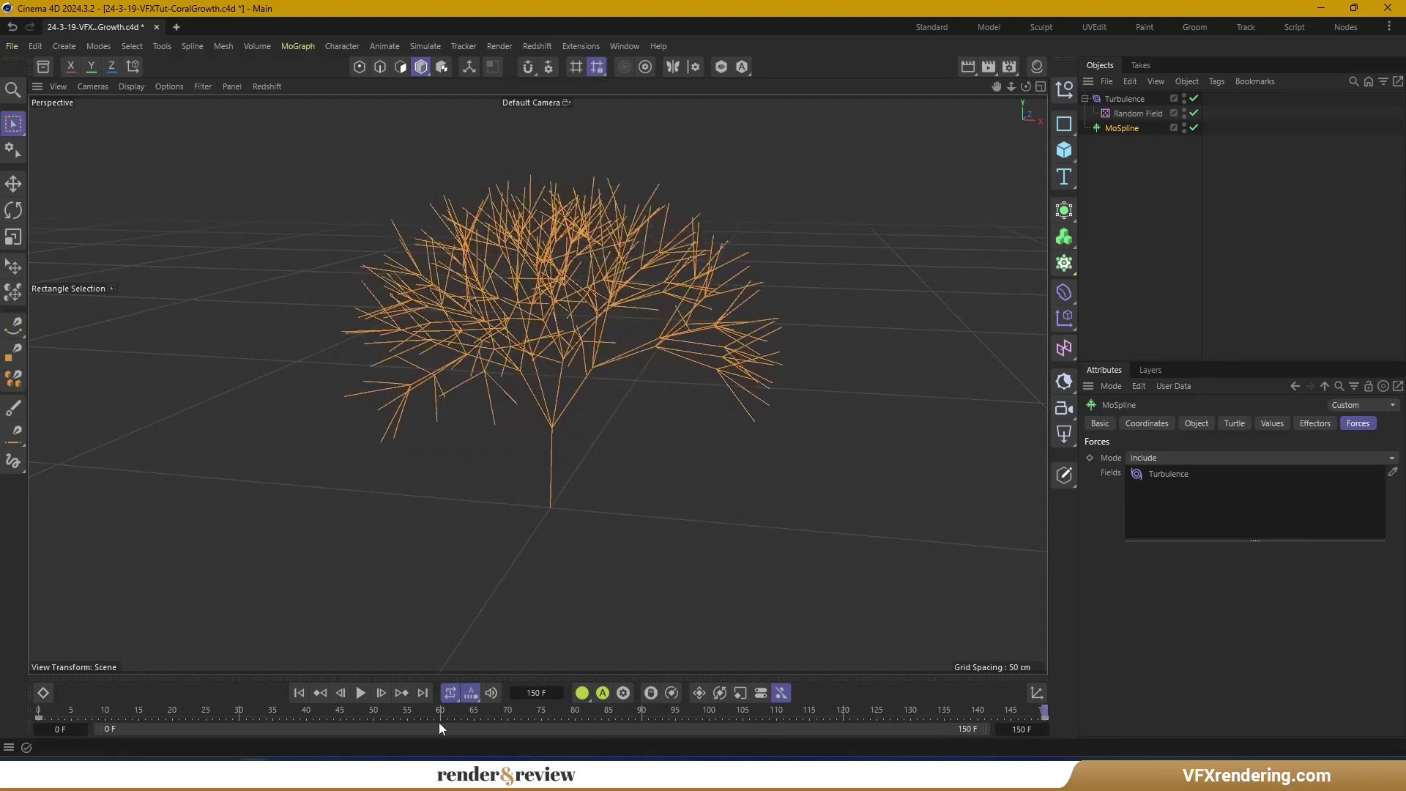
pyautogui.click(298, 694)
pyautogui.click(356, 693)
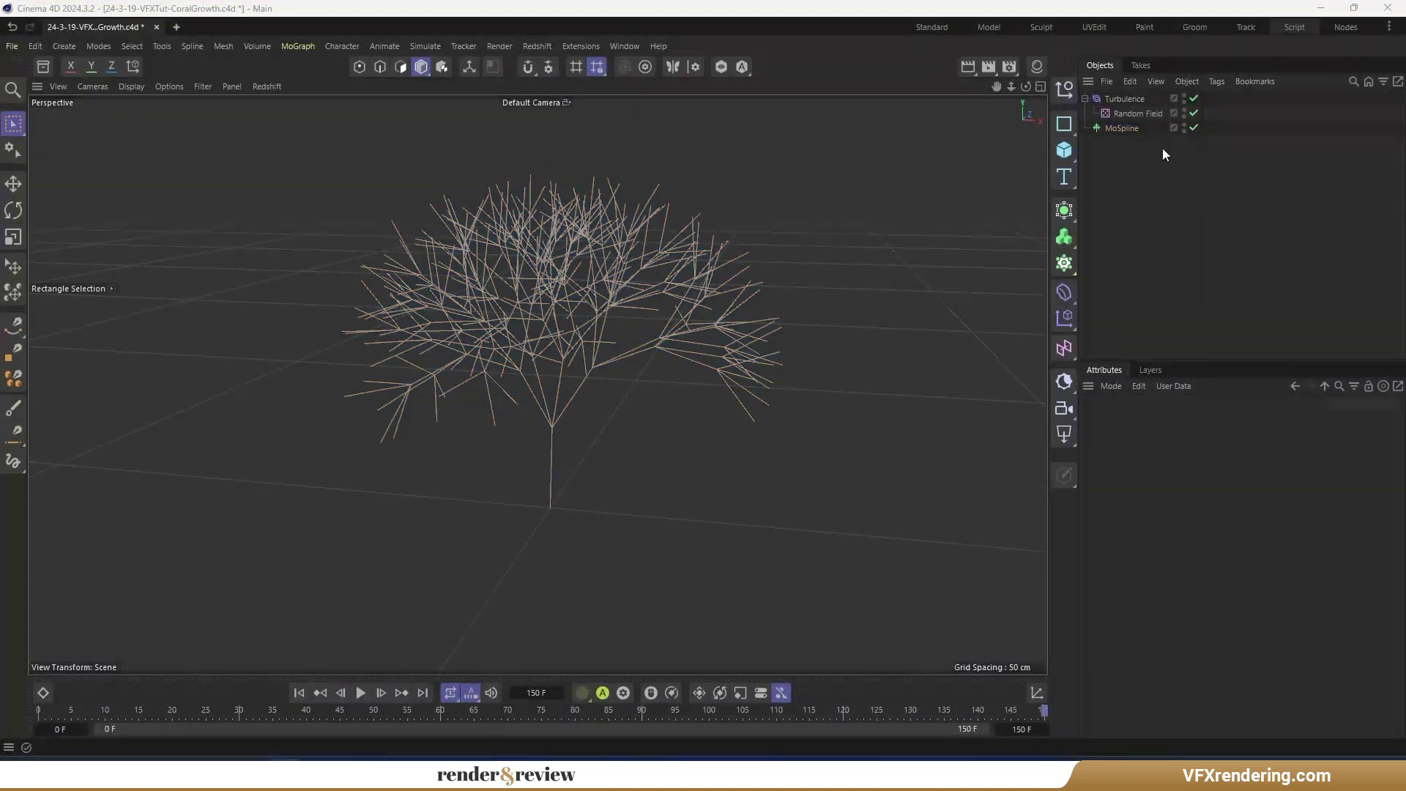
# On frame 150, set the MoSpline's keyframed Growth to 8.35 and play the animation from the start
pyautogui.click(1123, 129)
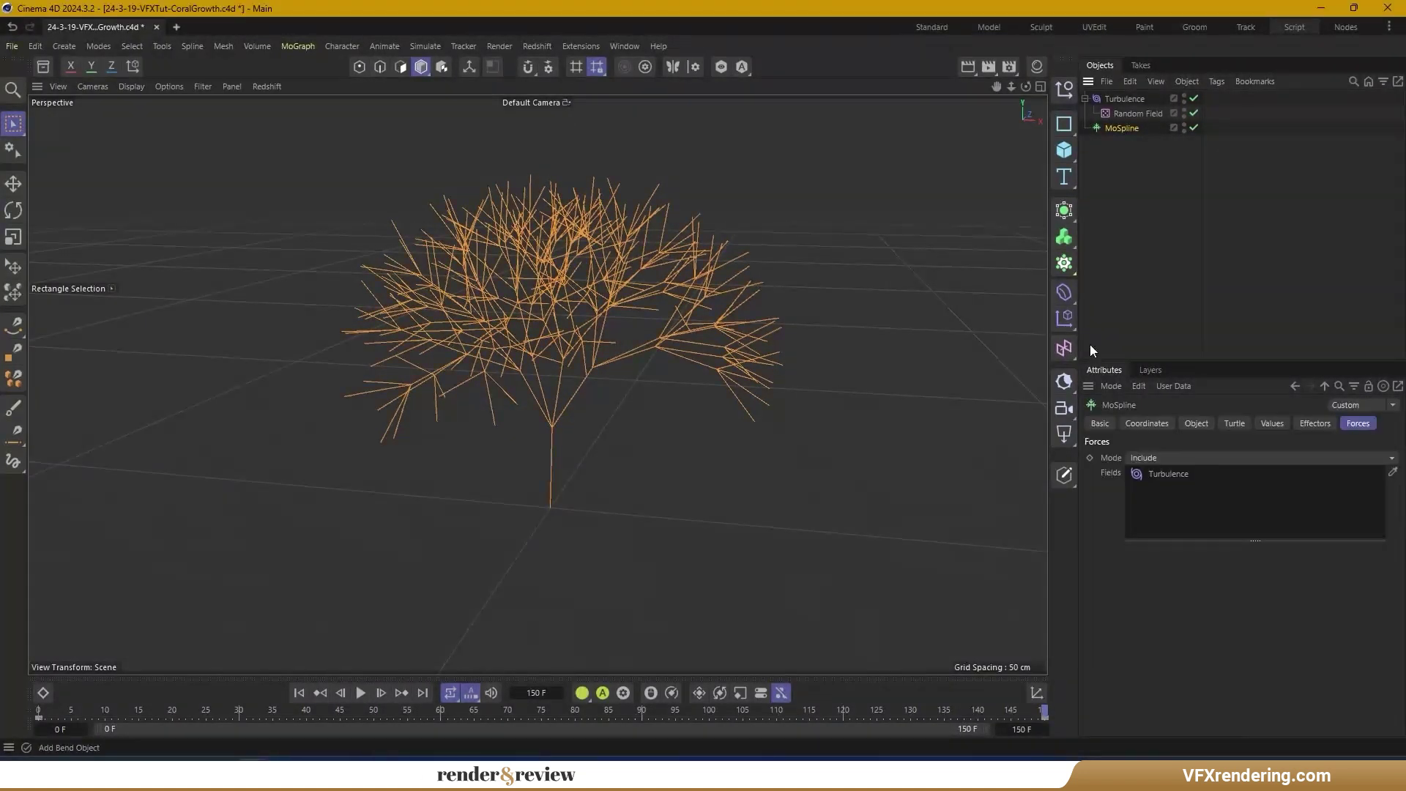
pyautogui.click(1264, 424)
pyautogui.moveTo(1202, 458); pyautogui.dragTo(1201, 457)
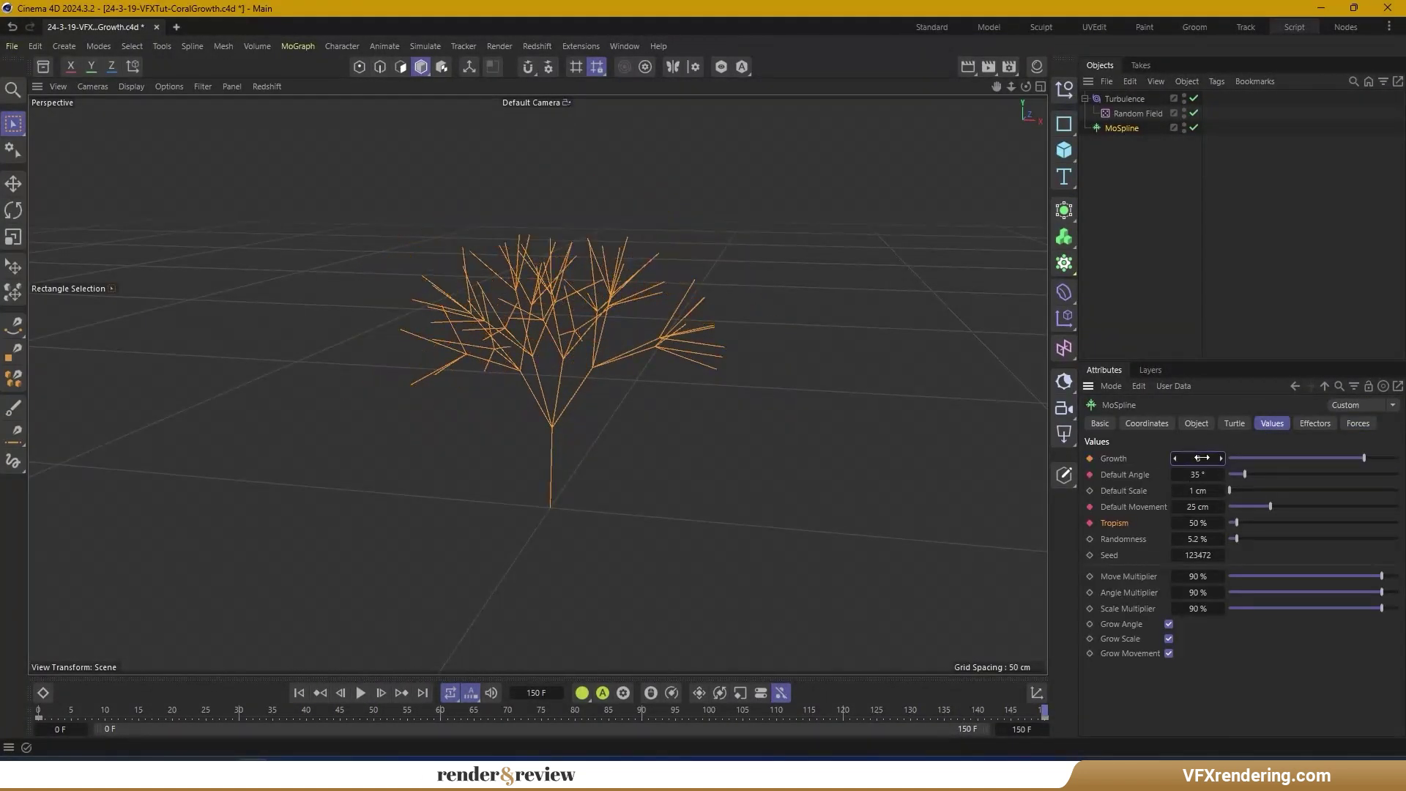
pyautogui.moveTo(1362, 457); pyautogui.dragTo(1371, 460)
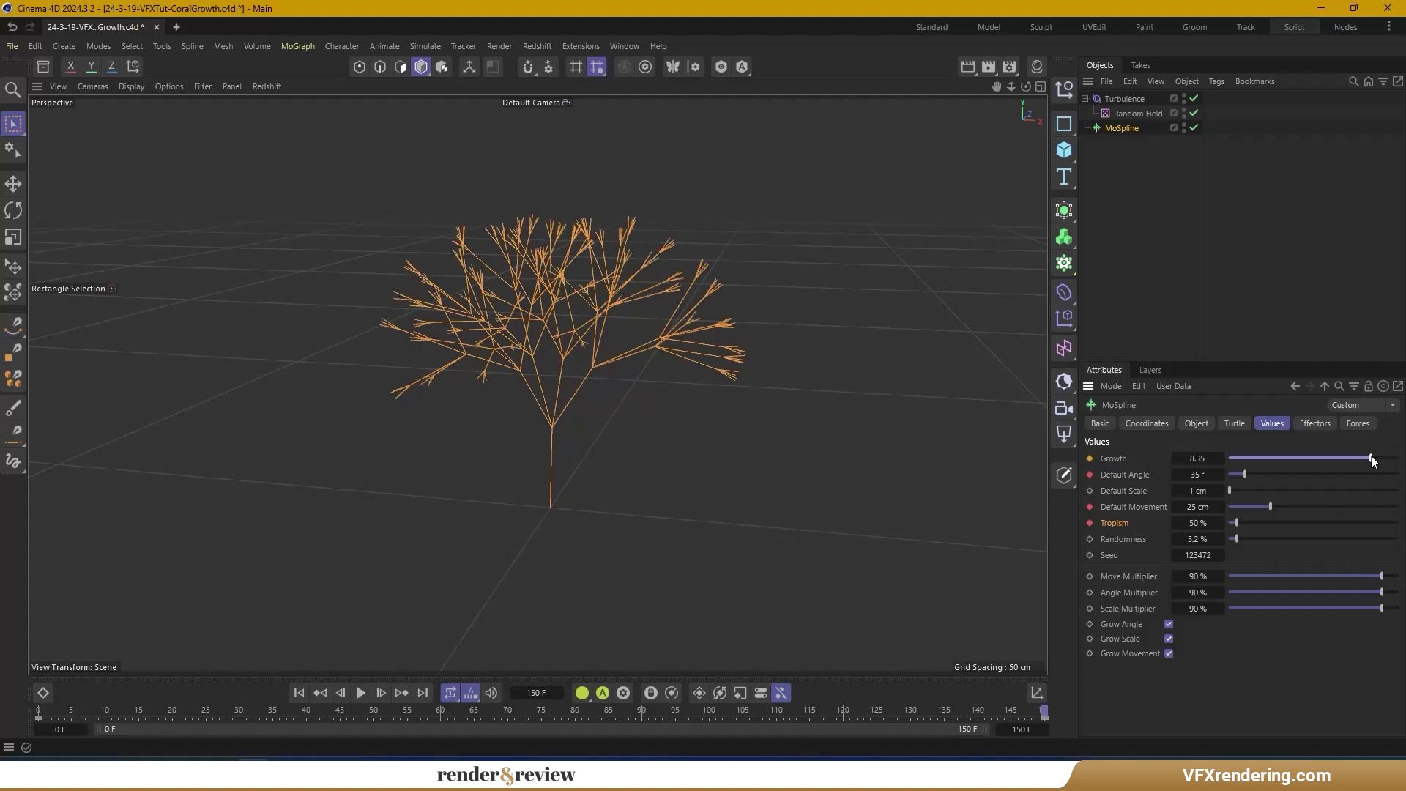
pyautogui.click(299, 693)
pyautogui.click(360, 693)
# Set the MoSpline's Randomness to 7%, replay the growth and vary its Seed around 123456 for a different branching
pyautogui.write('7')
pyautogui.press('Return')
pyautogui.click(299, 692)
pyautogui.click(360, 692)
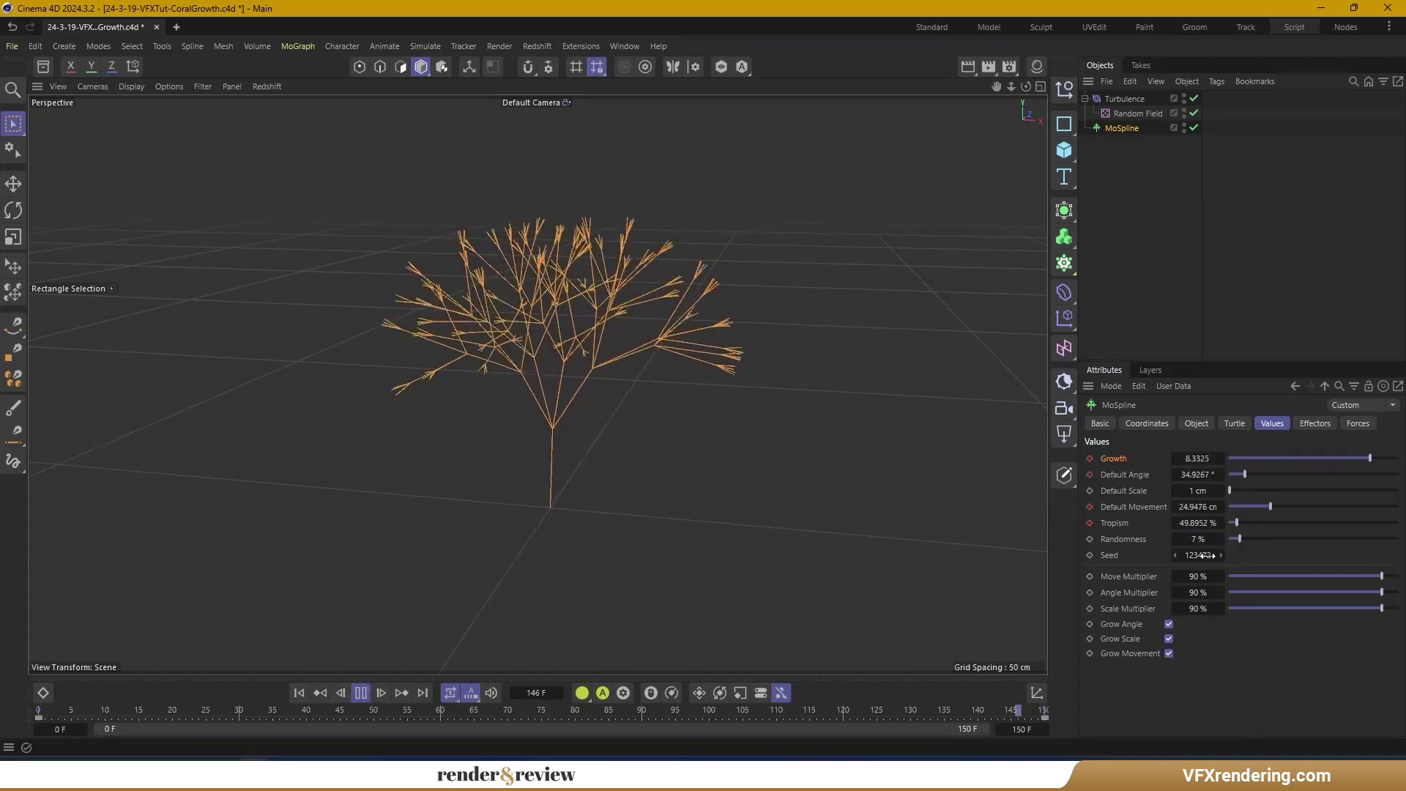
pyautogui.moveTo(1202, 551); pyautogui.dragTo(1173, 551)
pyautogui.click(1222, 555)
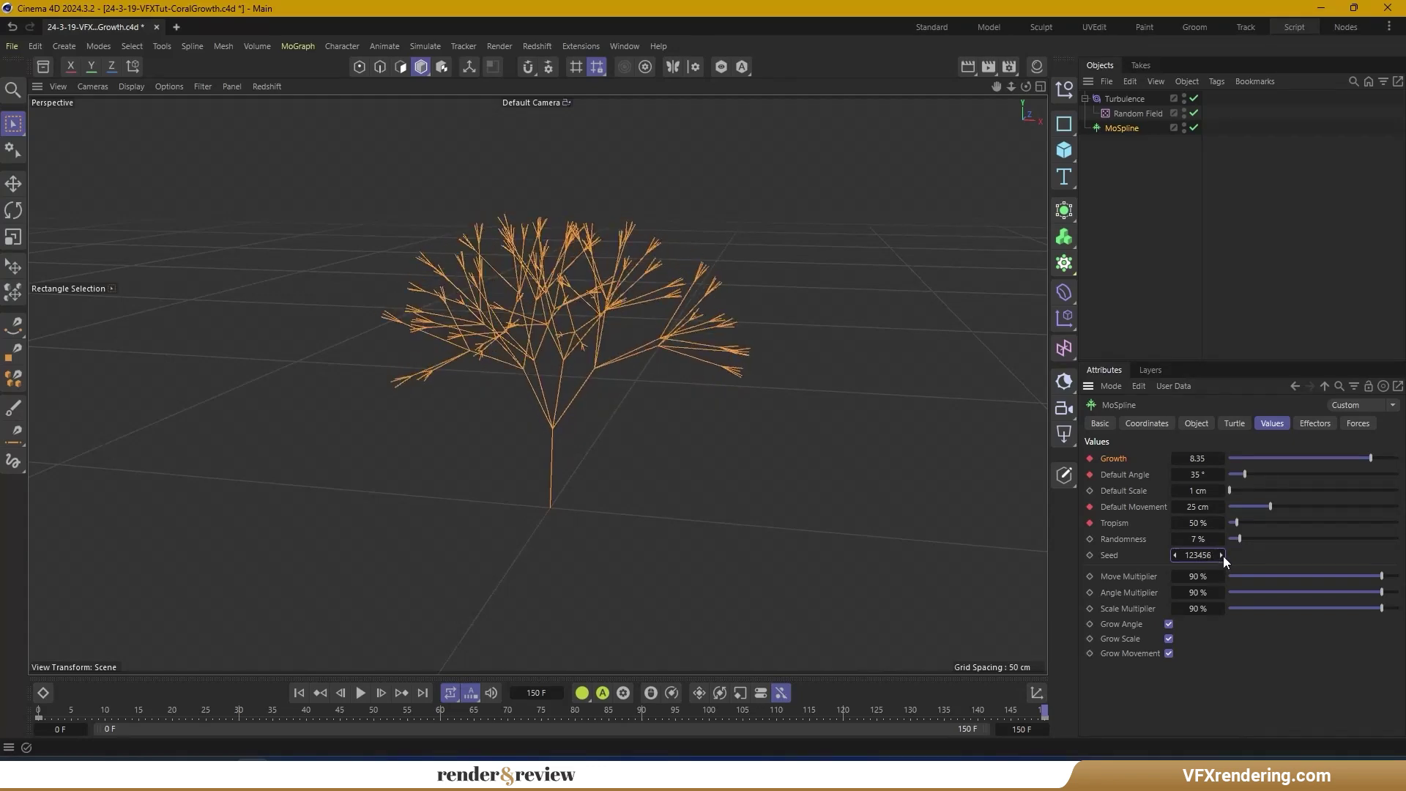
pyautogui.click(1222, 555)
pyautogui.click(1148, 262)
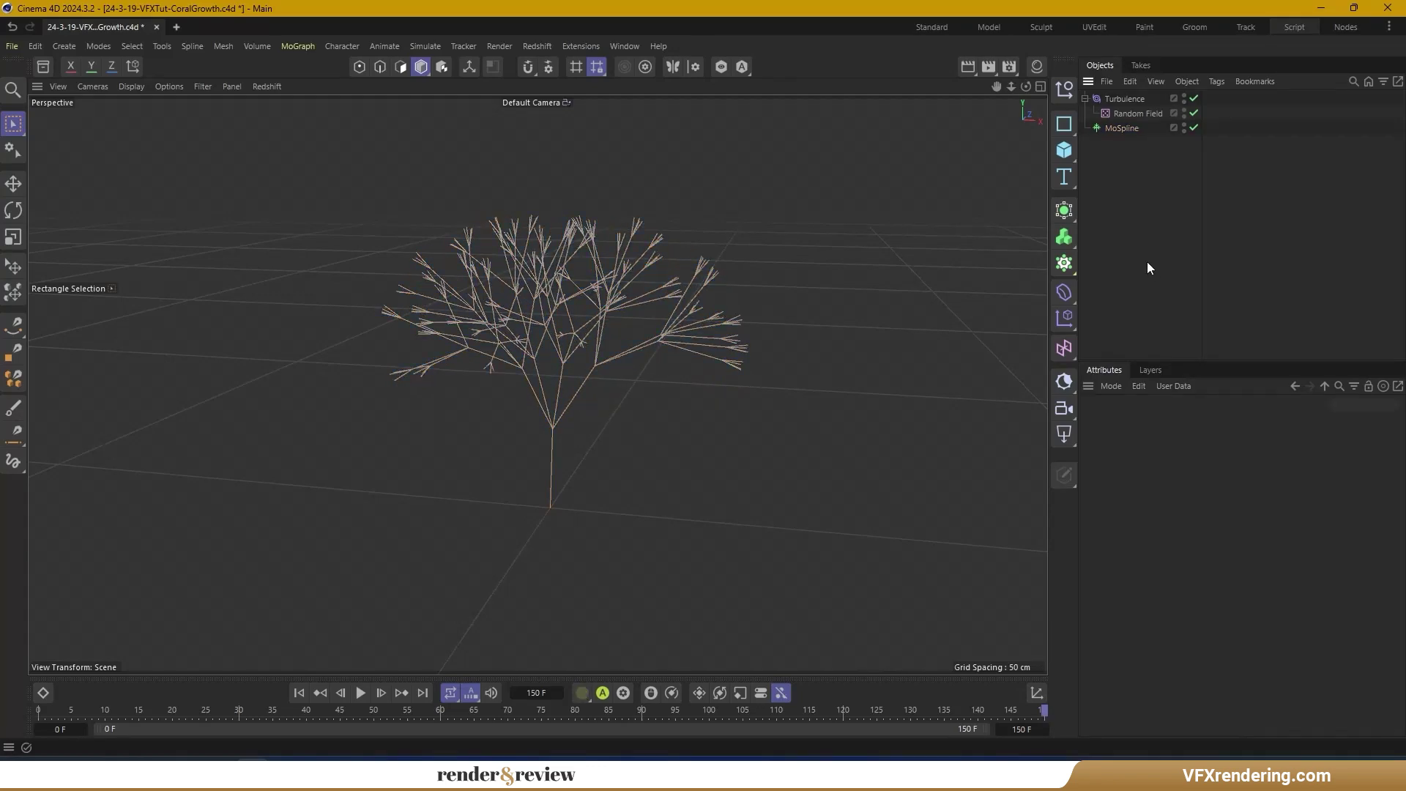
# Add a null named Setup and a child null inside it named Mospline
pyautogui.click(1063, 90)
pyautogui.doubleClick(1114, 99)
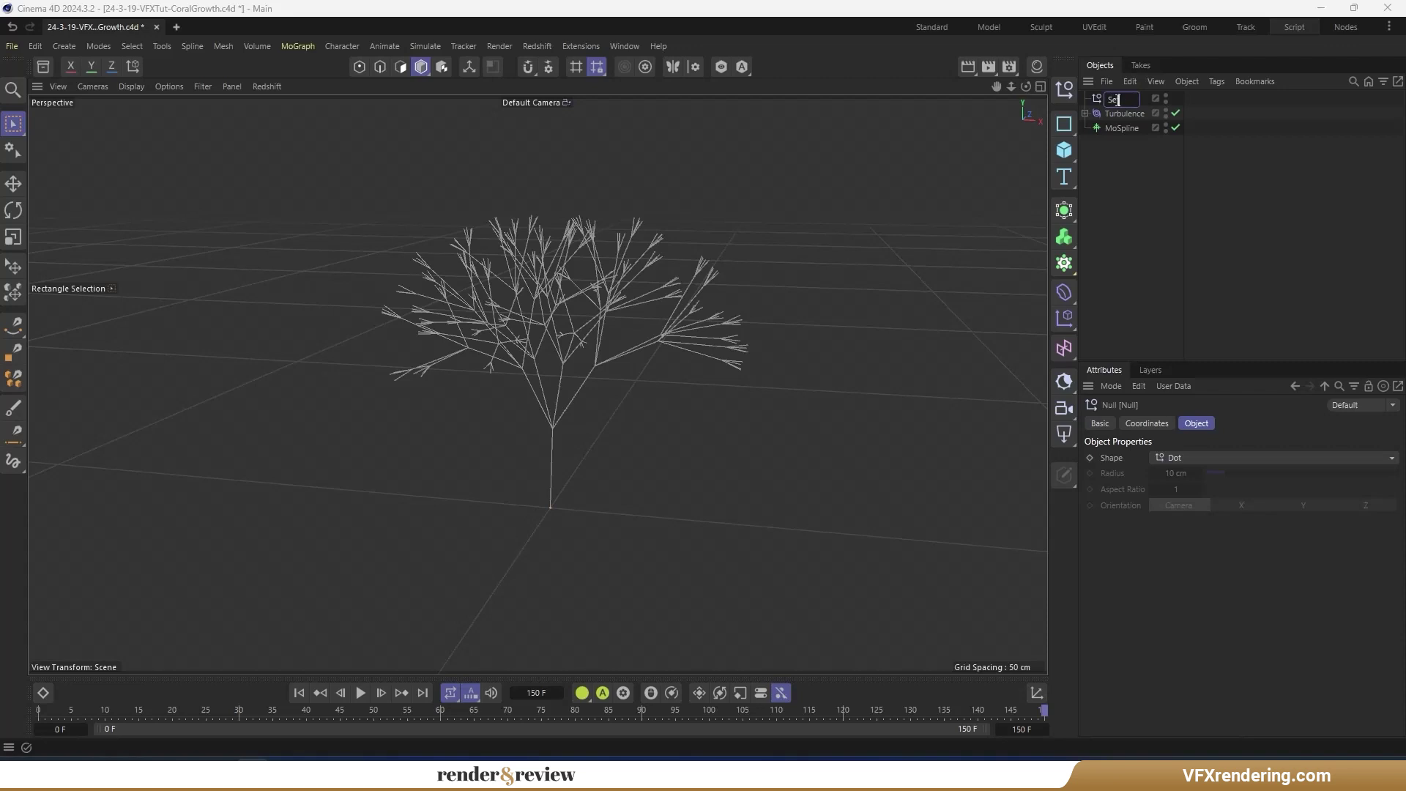
pyautogui.press('Return')
pyautogui.keyDown('shift'); pyautogui.click(1063, 90); pyautogui.keyUp('shift')
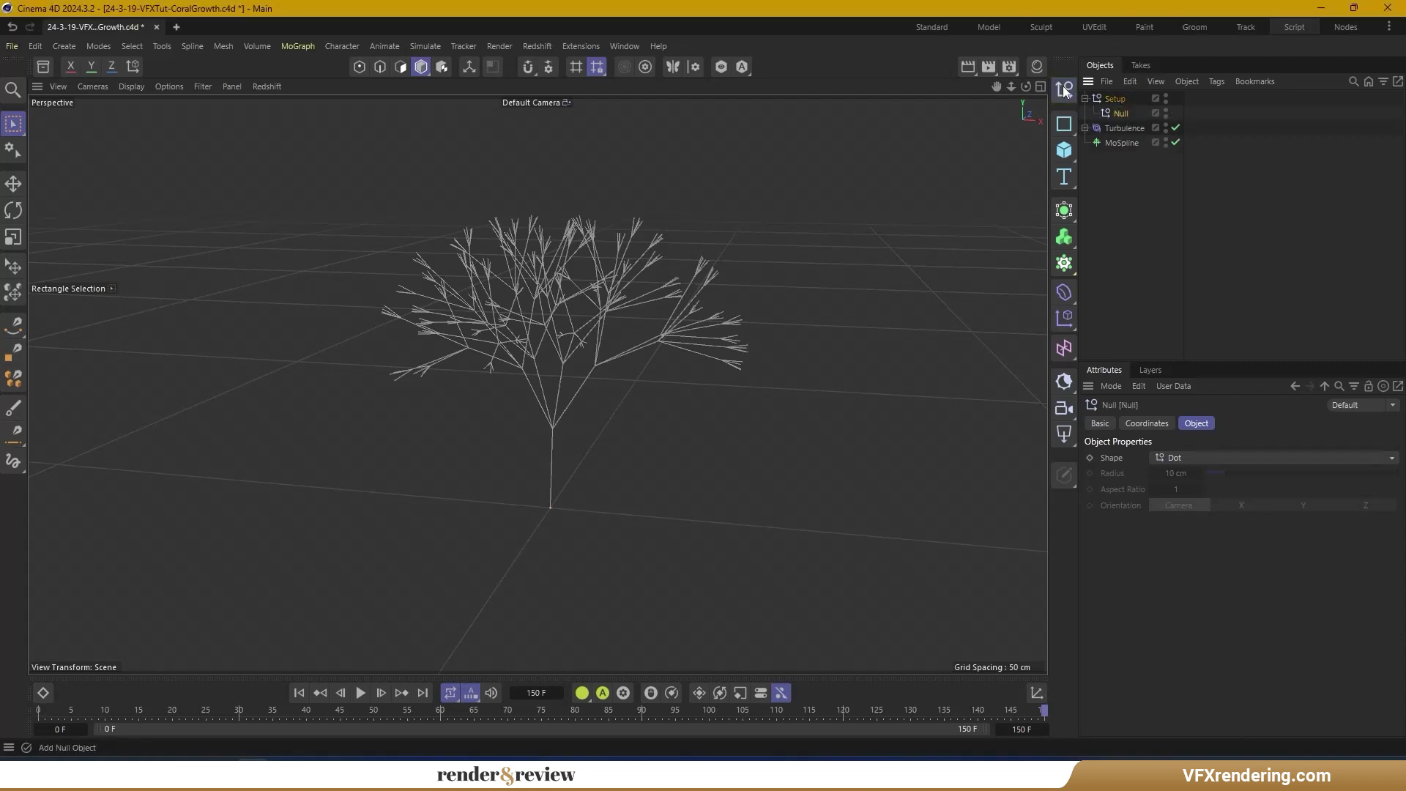
pyautogui.doubleClick(1121, 114)
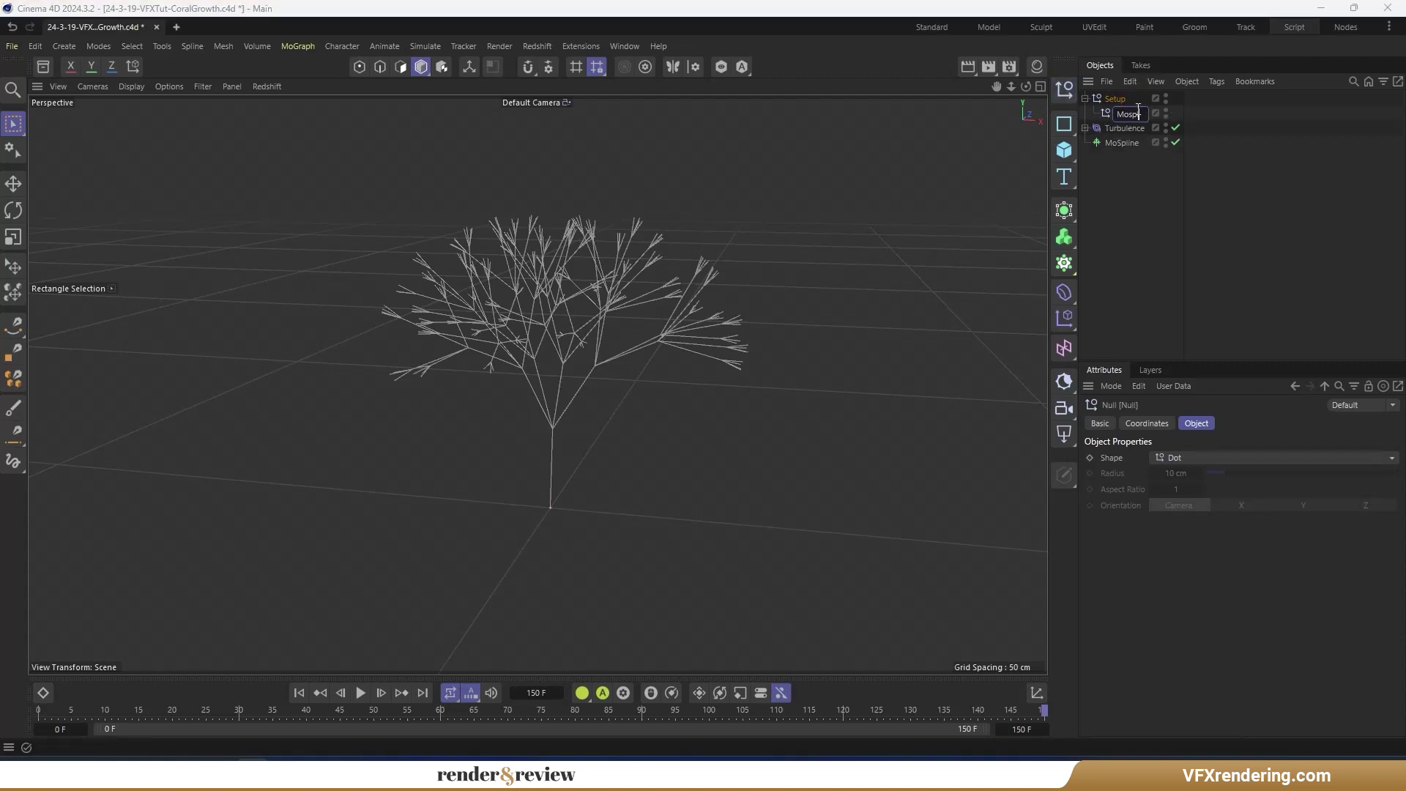
pyautogui.press('Return')
# Move the Turbulence and MoSpline objects into the Mospline null
pyautogui.moveTo(1152, 155); pyautogui.dragTo(1112, 130)
pyautogui.moveTo(1124, 129); pyautogui.dragTo(1127, 113)
pyautogui.click(1254, 230)
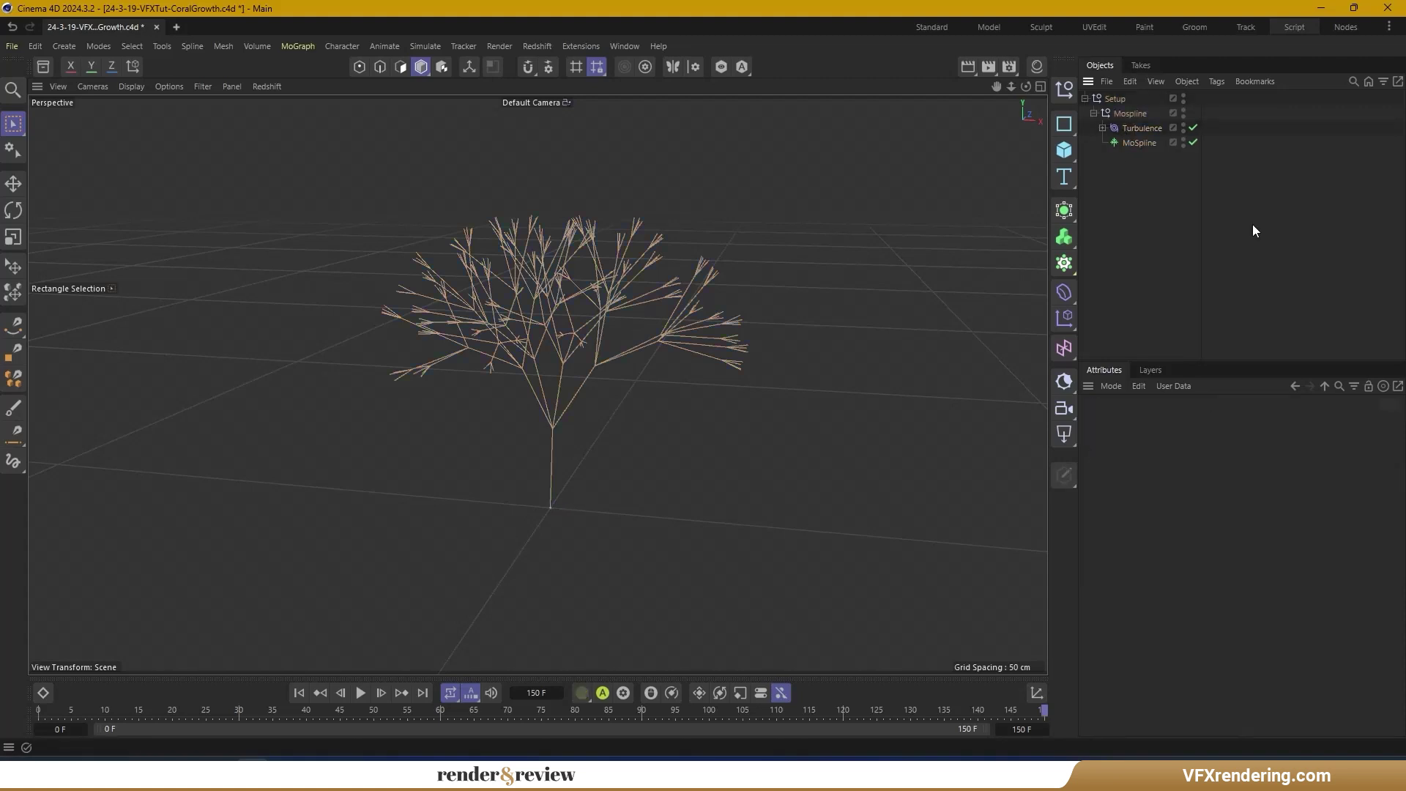
# Add a Matrix object in the Mospline null and set its Draw Size to 2 cm
pyautogui.click(1068, 269)
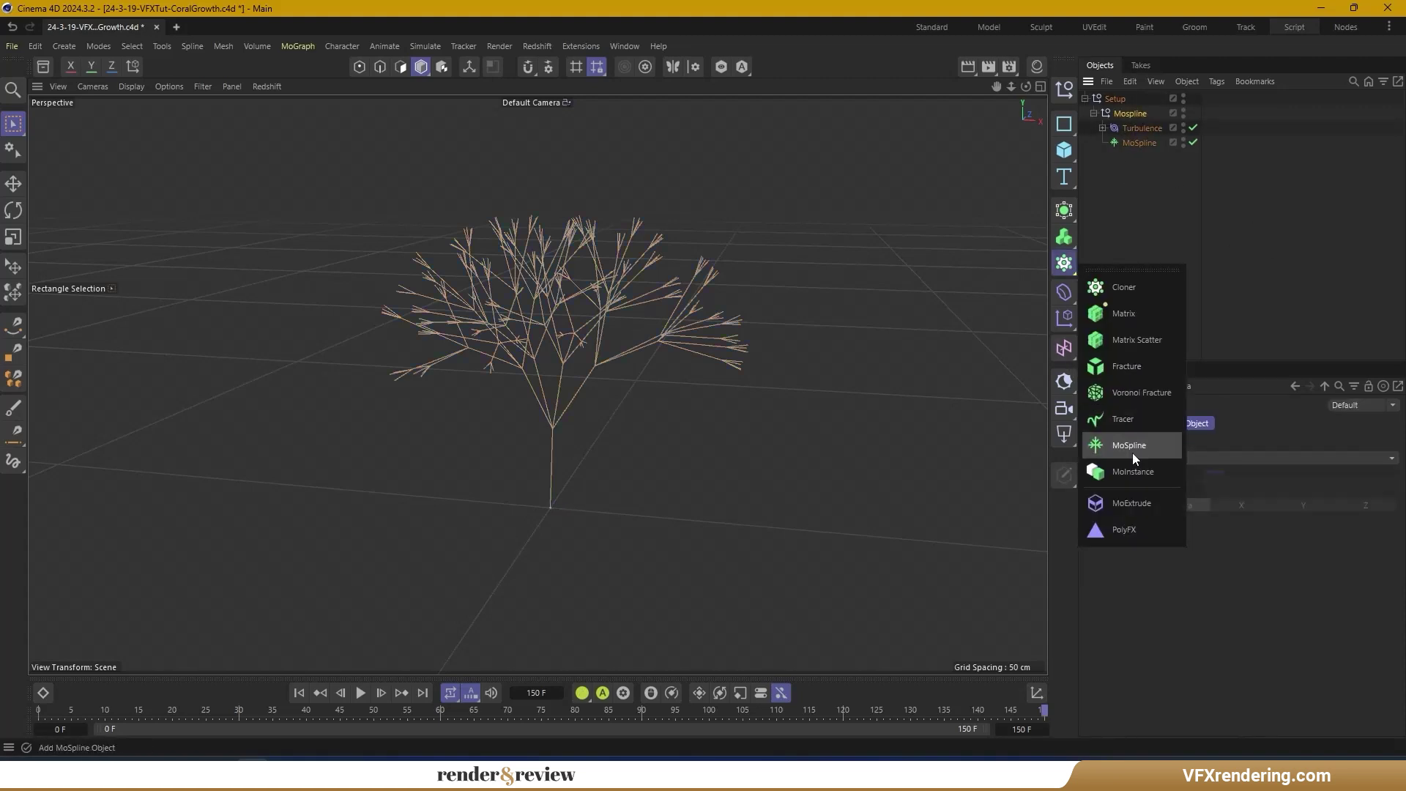
pyautogui.click(1157, 317)
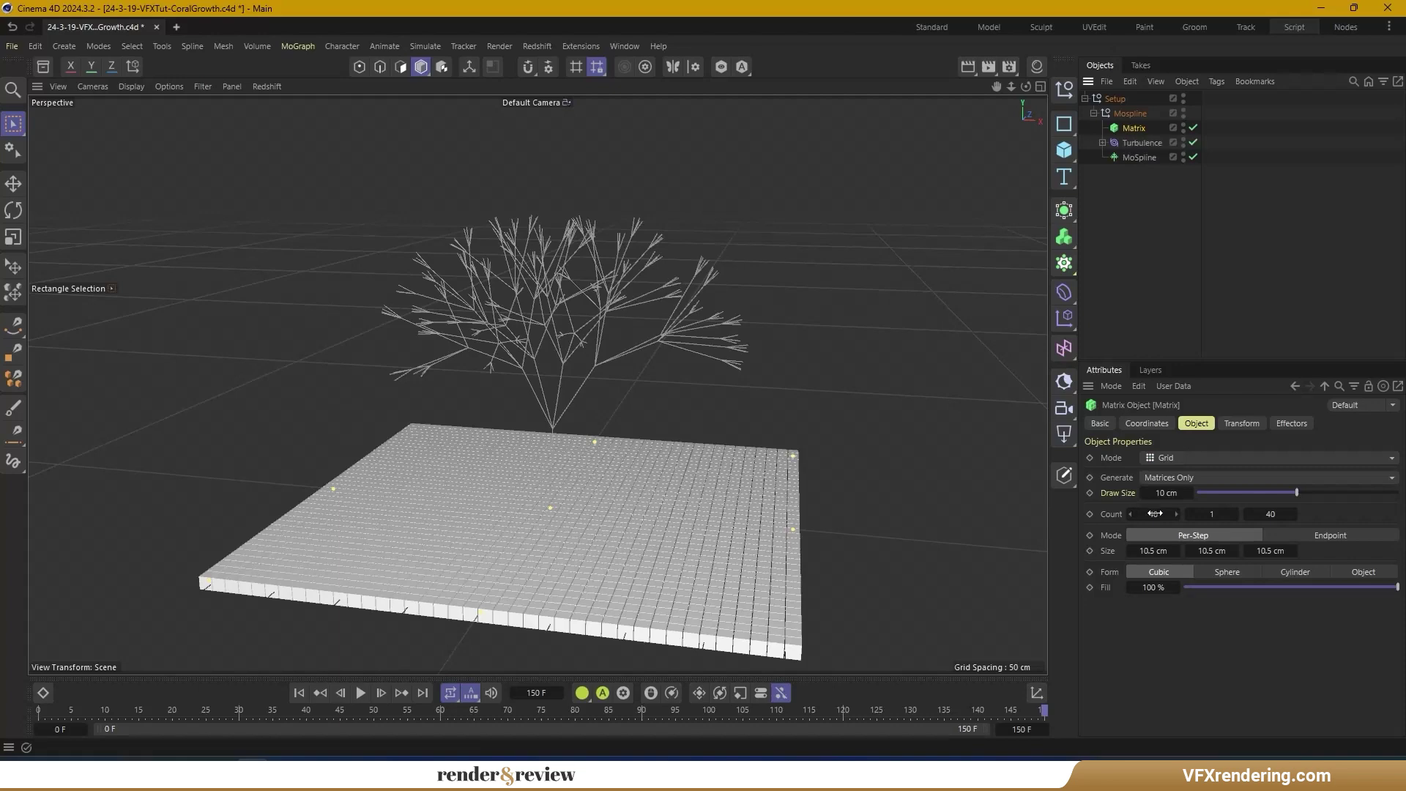
pyautogui.click(1165, 493)
pyautogui.write('3')
pyautogui.press('Return')
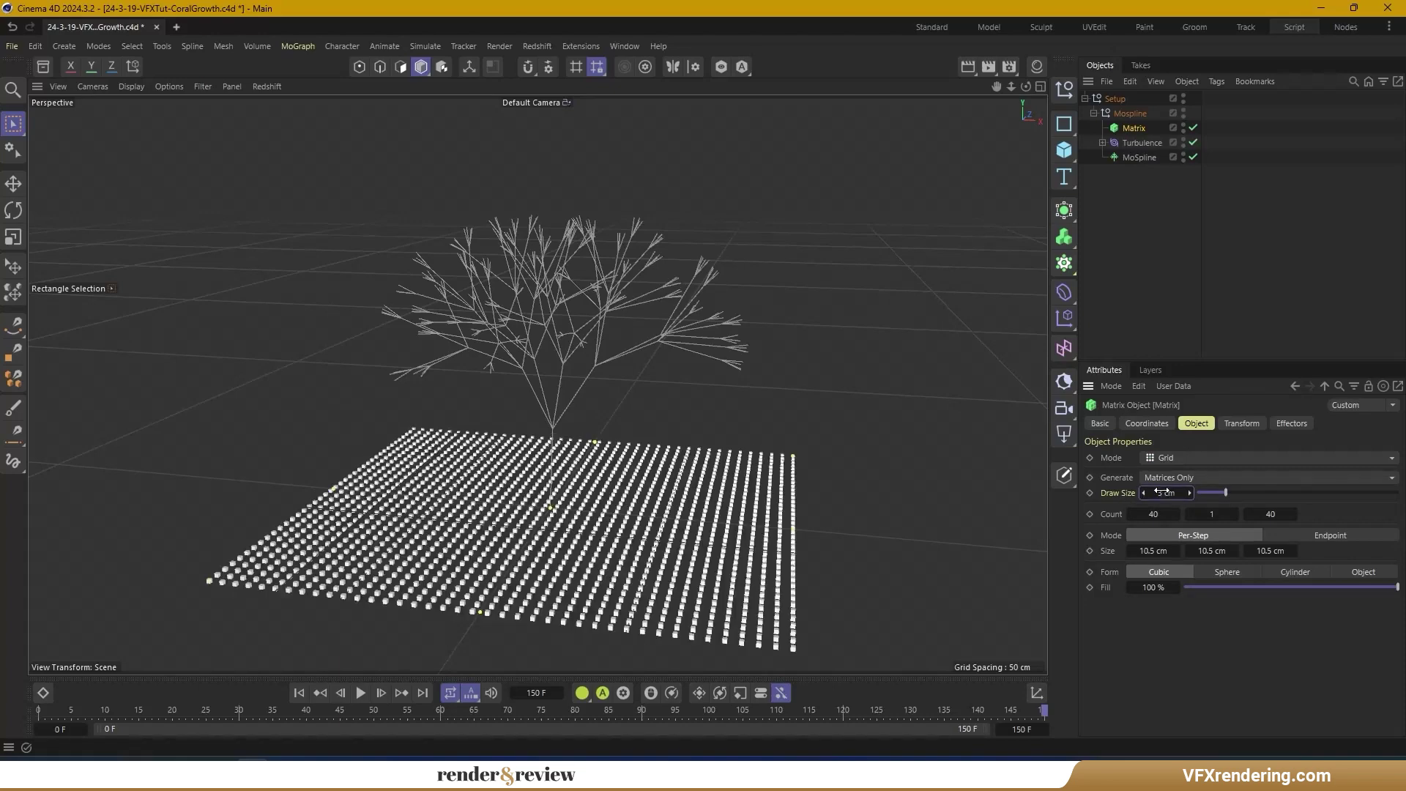
pyautogui.write('2')
pyautogui.press('Return')
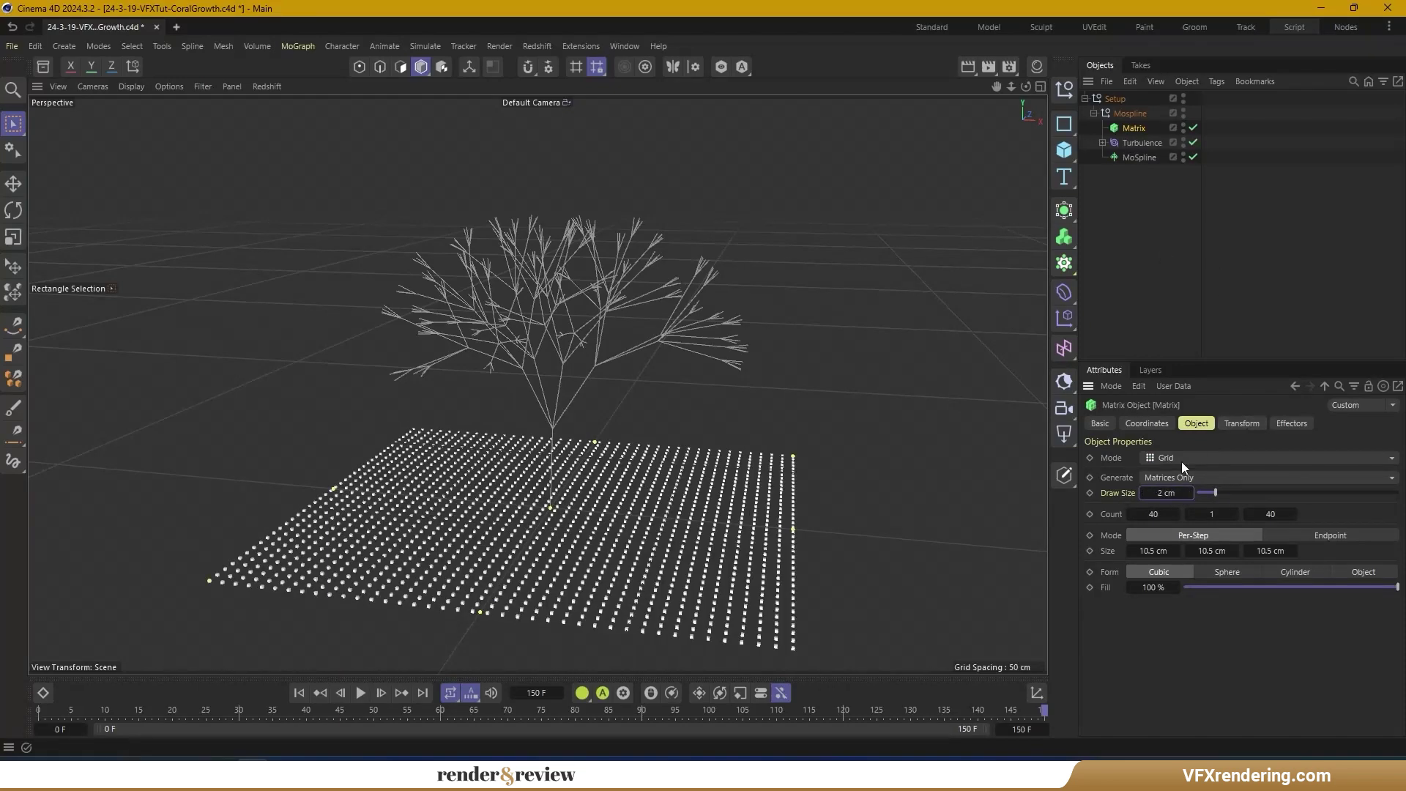
# Set the Matrix to Object mode on the MoSpline, with Step distribution at 2 cm
pyautogui.click(1181, 462)
pyautogui.click(1180, 475)
pyautogui.moveTo(1135, 156); pyautogui.dragTo(1172, 514)
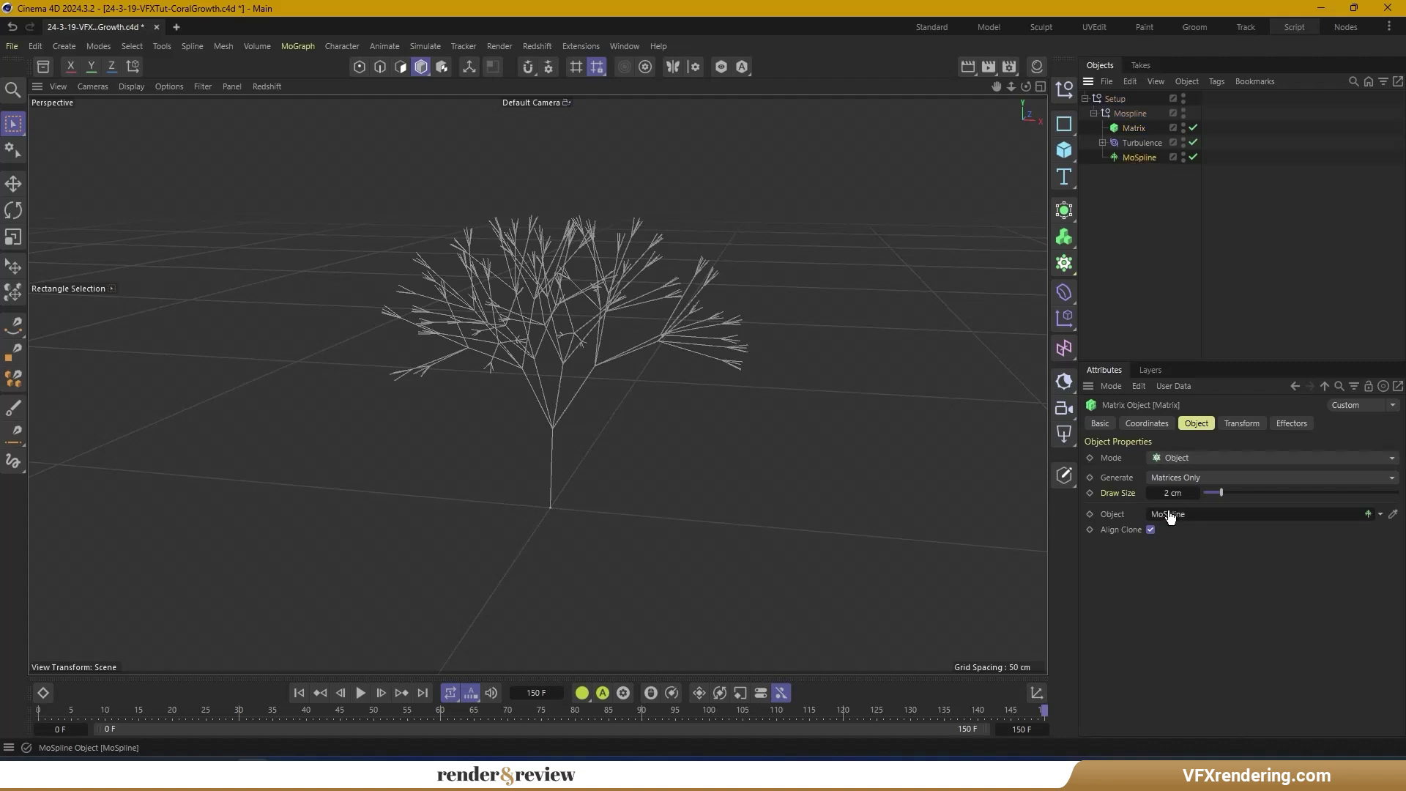
pyautogui.click(1183, 570)
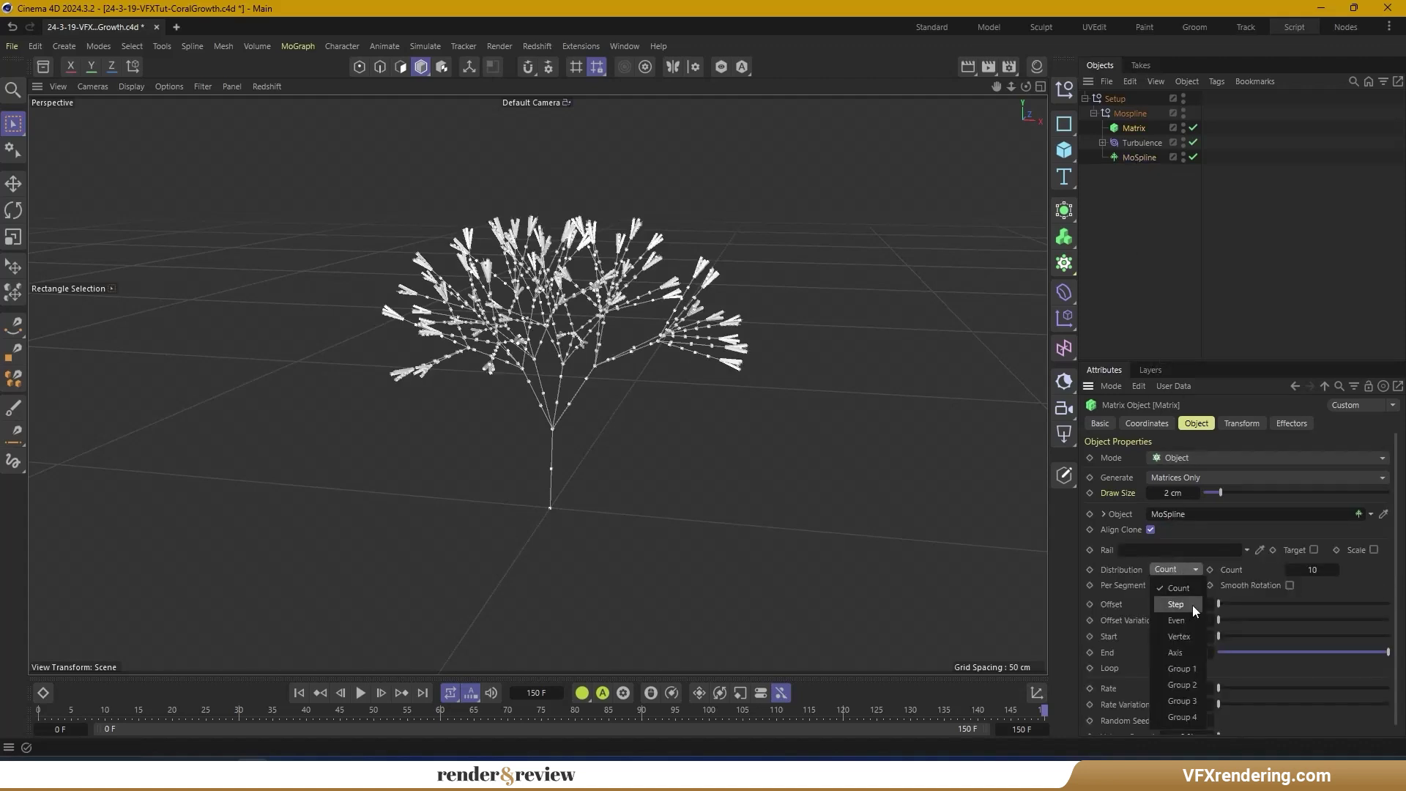
pyautogui.click(1191, 603)
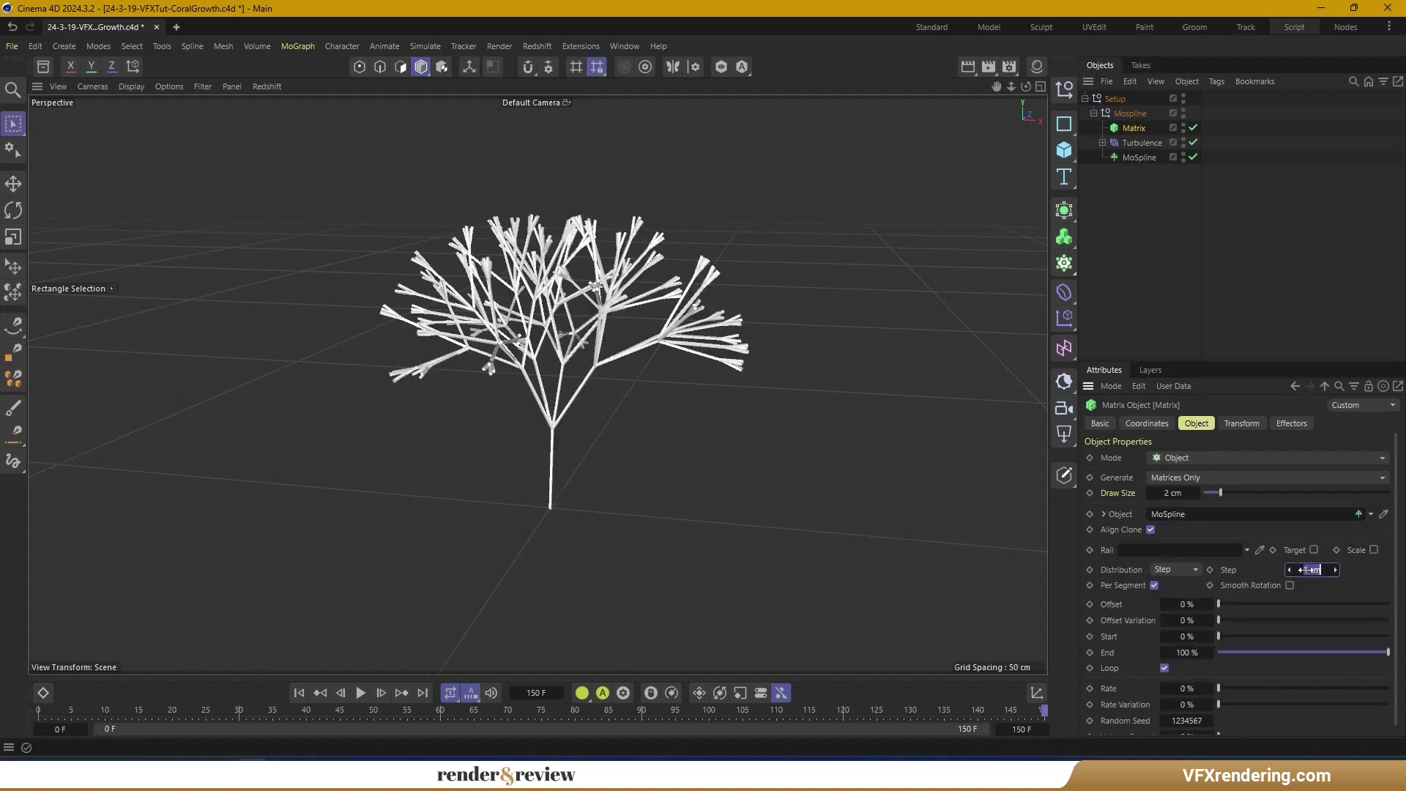
# Hide the MoSpline in the viewport and play the Matrix growth from frame 0 to the end
pyautogui.click(299, 693)
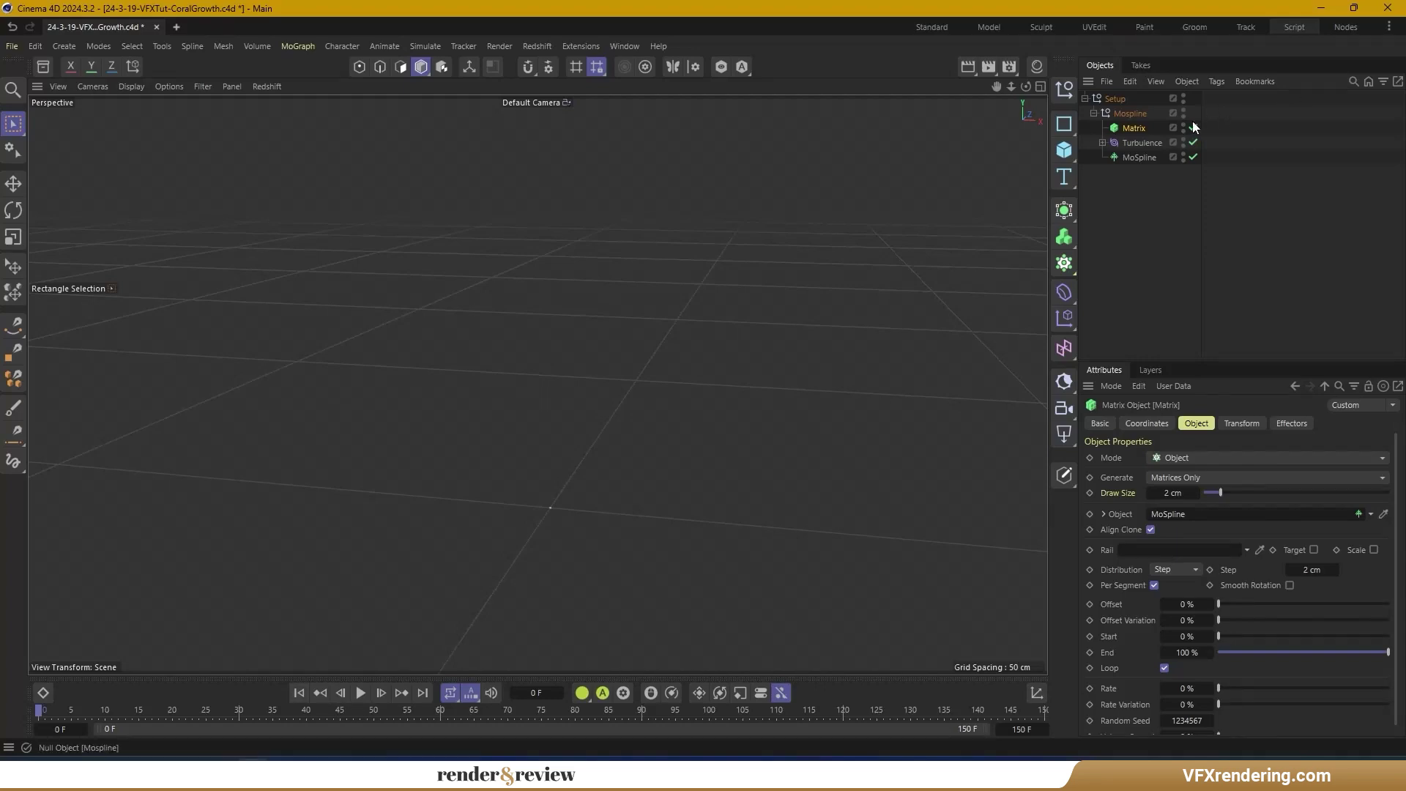
pyautogui.click(1183, 153)
pyautogui.click(361, 692)
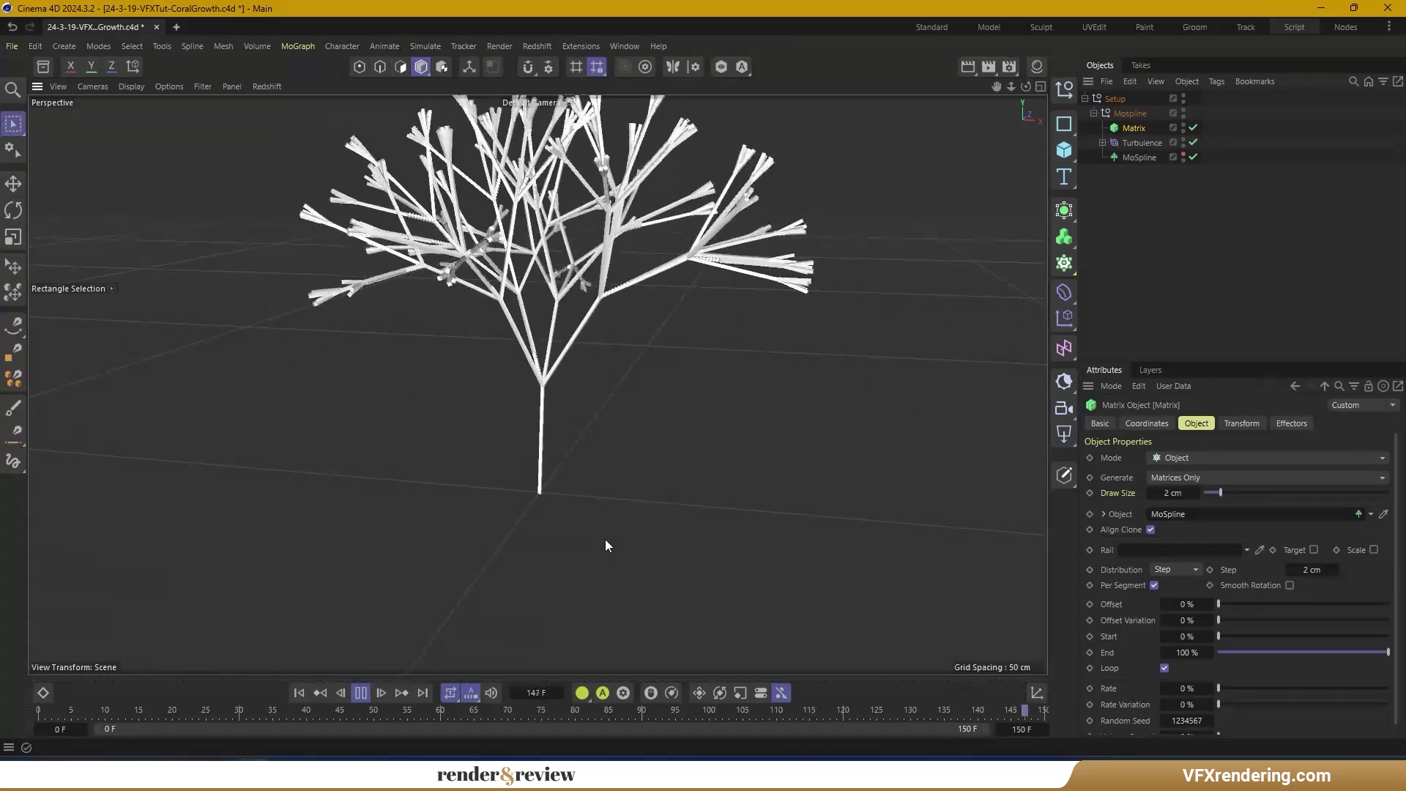
pyautogui.click(360, 692)
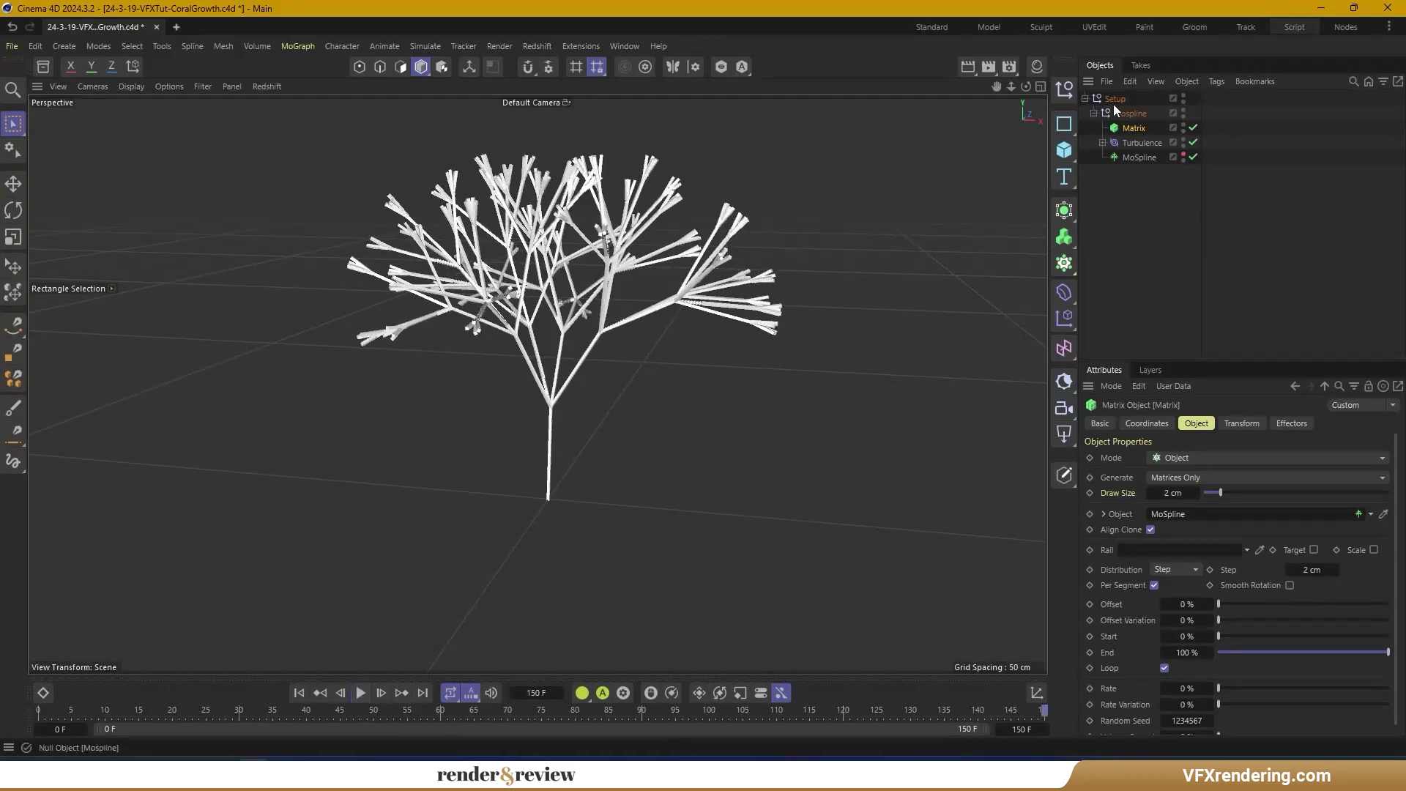
# Add a Rotation force to the scene
pyautogui.click(424, 45)
pyautogui.moveTo(454, 74)
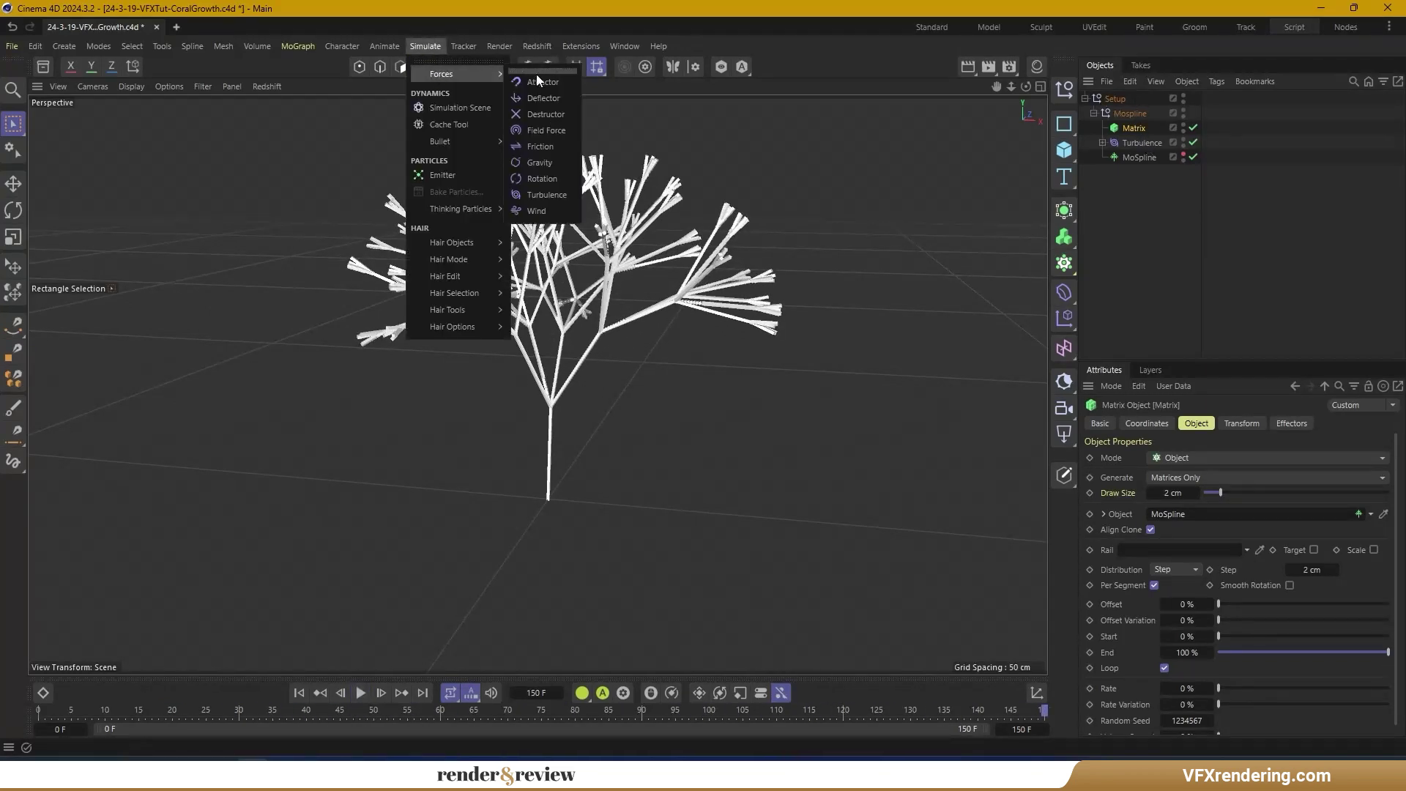
pyautogui.click(542, 178)
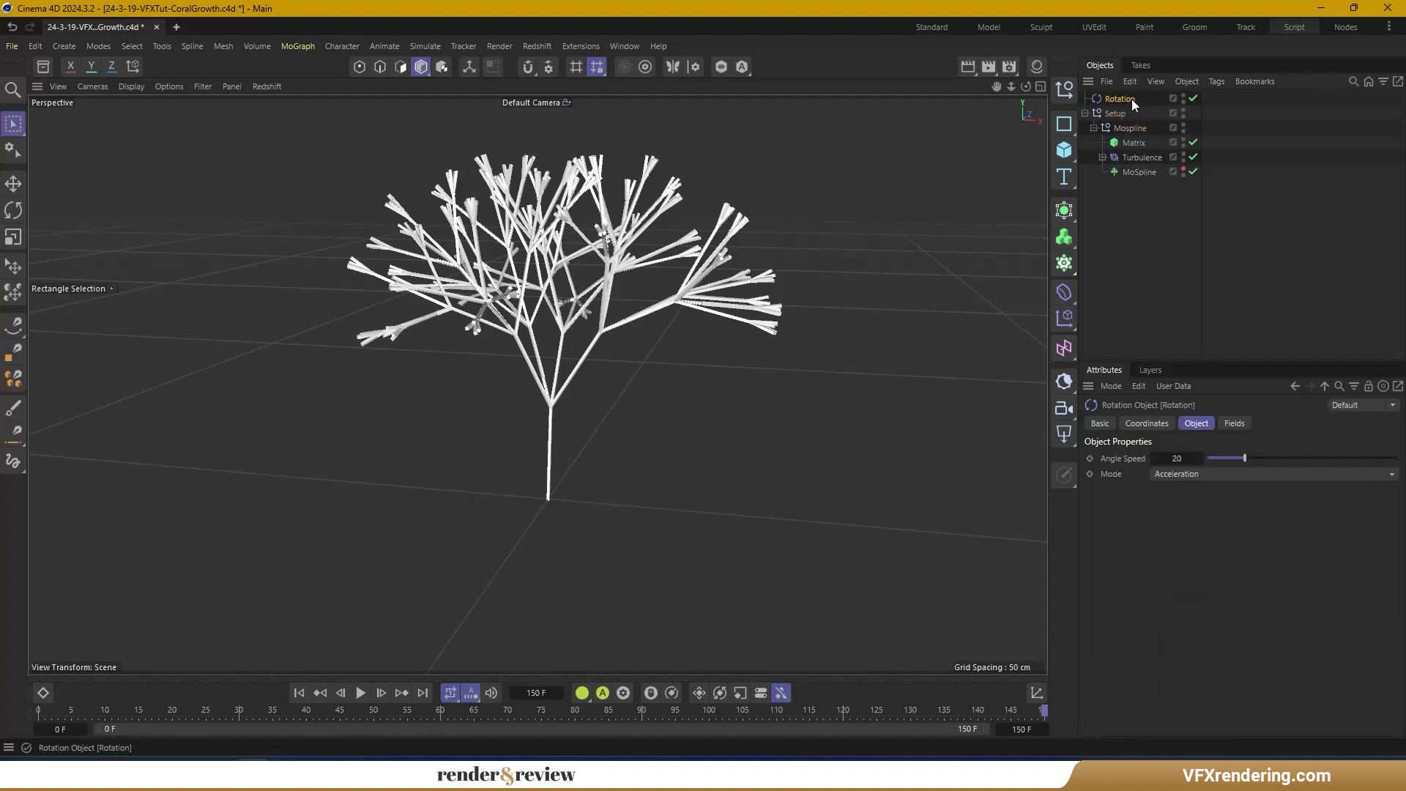
# Include the Rotation force in the MoSpline's forces alongside Turbulence and play the growth
pyautogui.click(1139, 169)
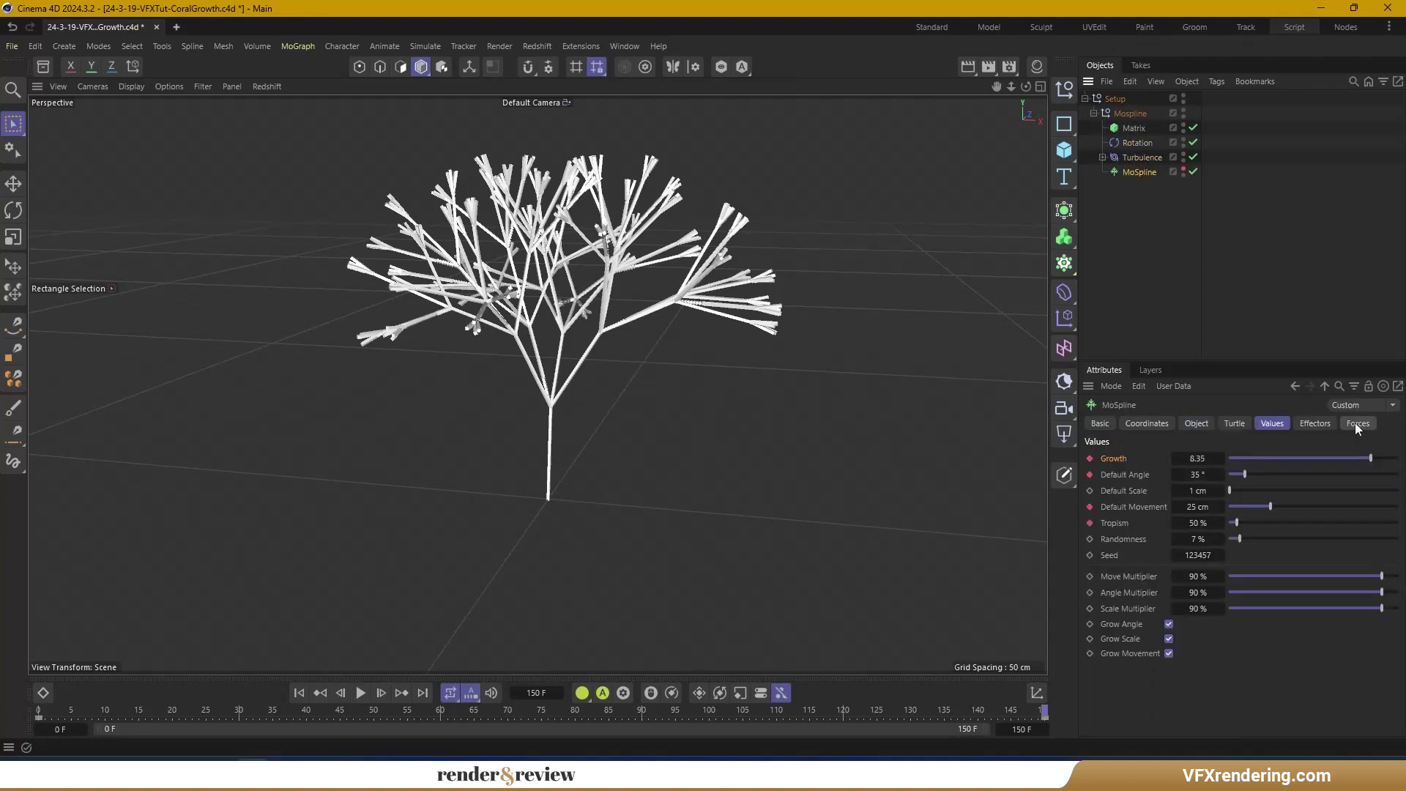
pyautogui.click(1356, 423)
pyautogui.moveTo(1156, 442); pyautogui.dragTo(1166, 473)
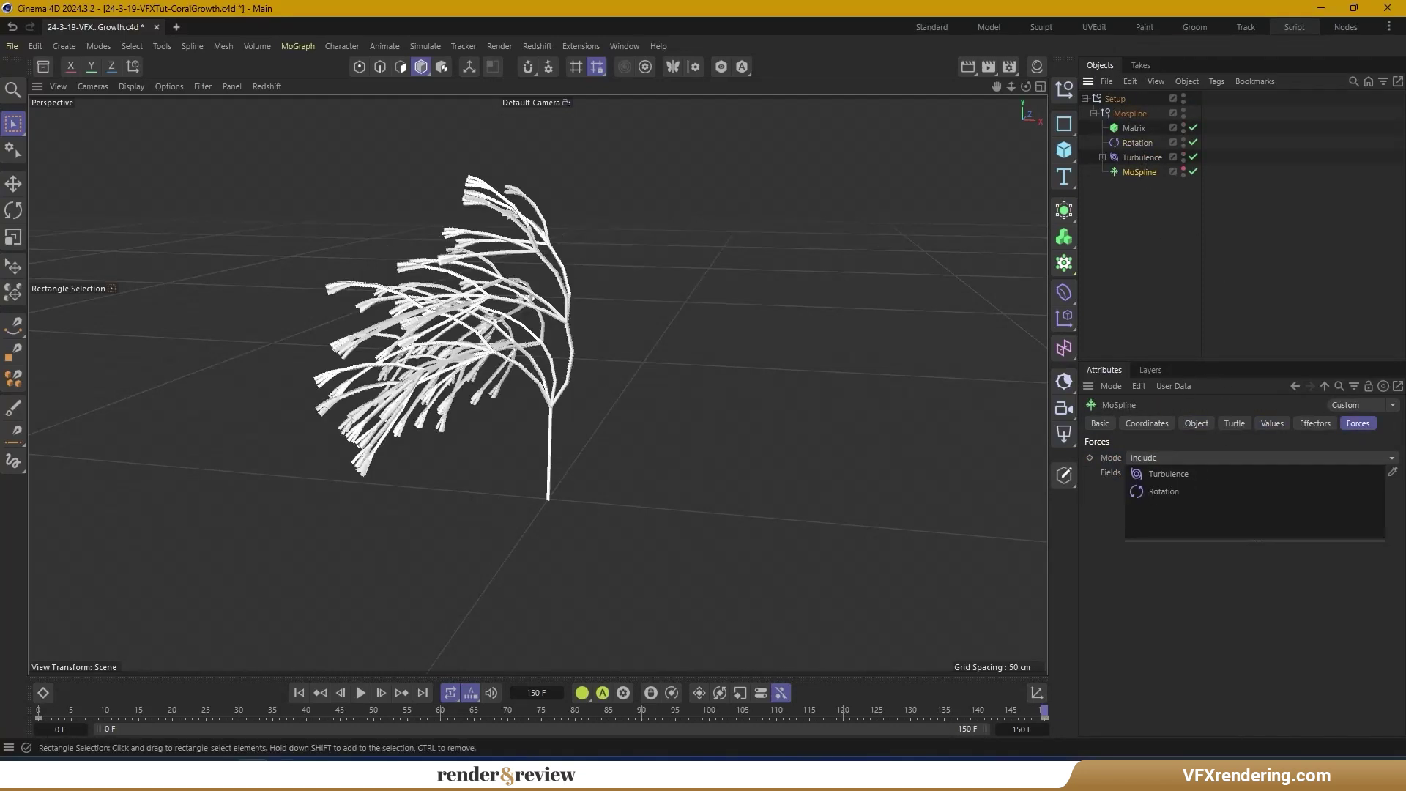
pyautogui.click(361, 693)
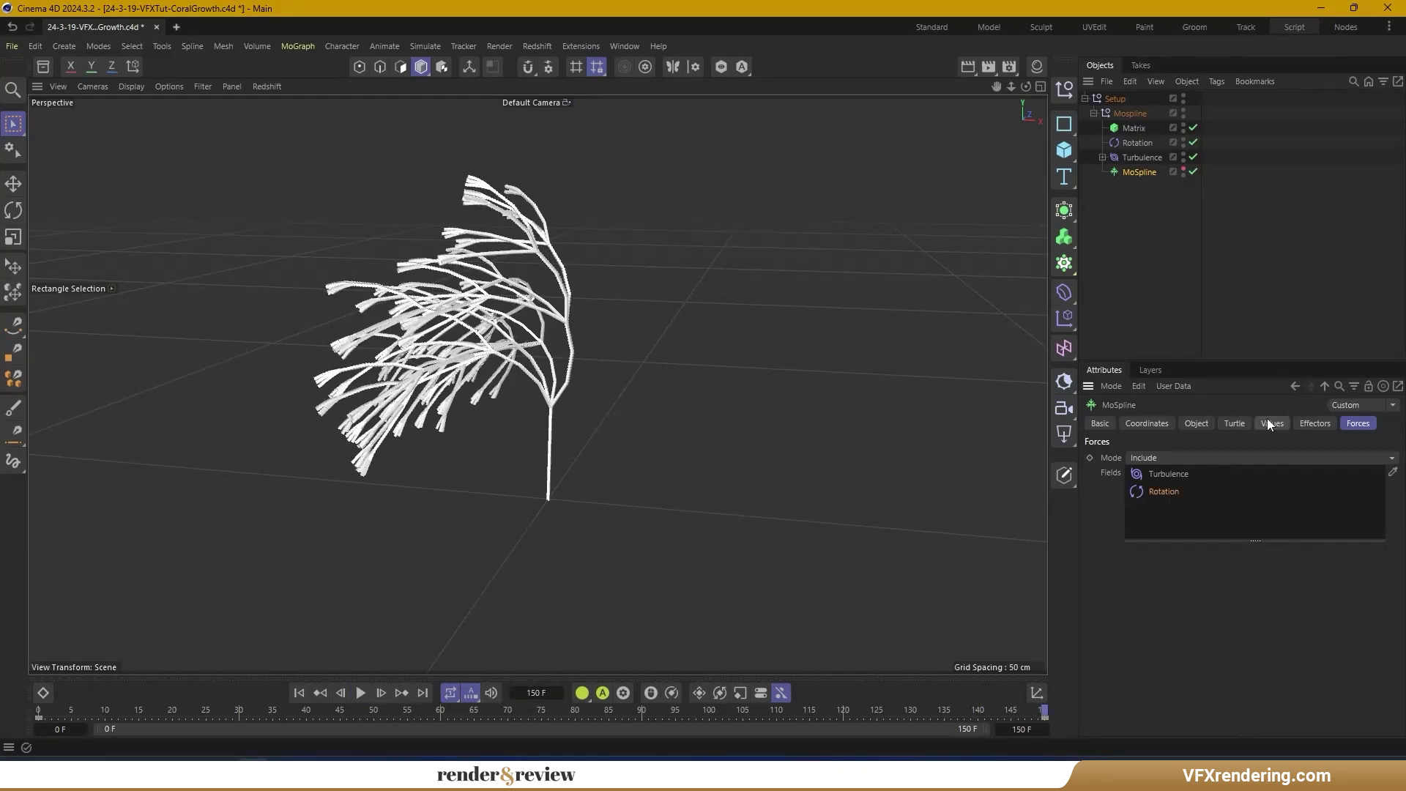
# Set the Rotation force's Angle Speed to 5 and play the growth from frame 0 to inspect the bend
pyautogui.click(1136, 143)
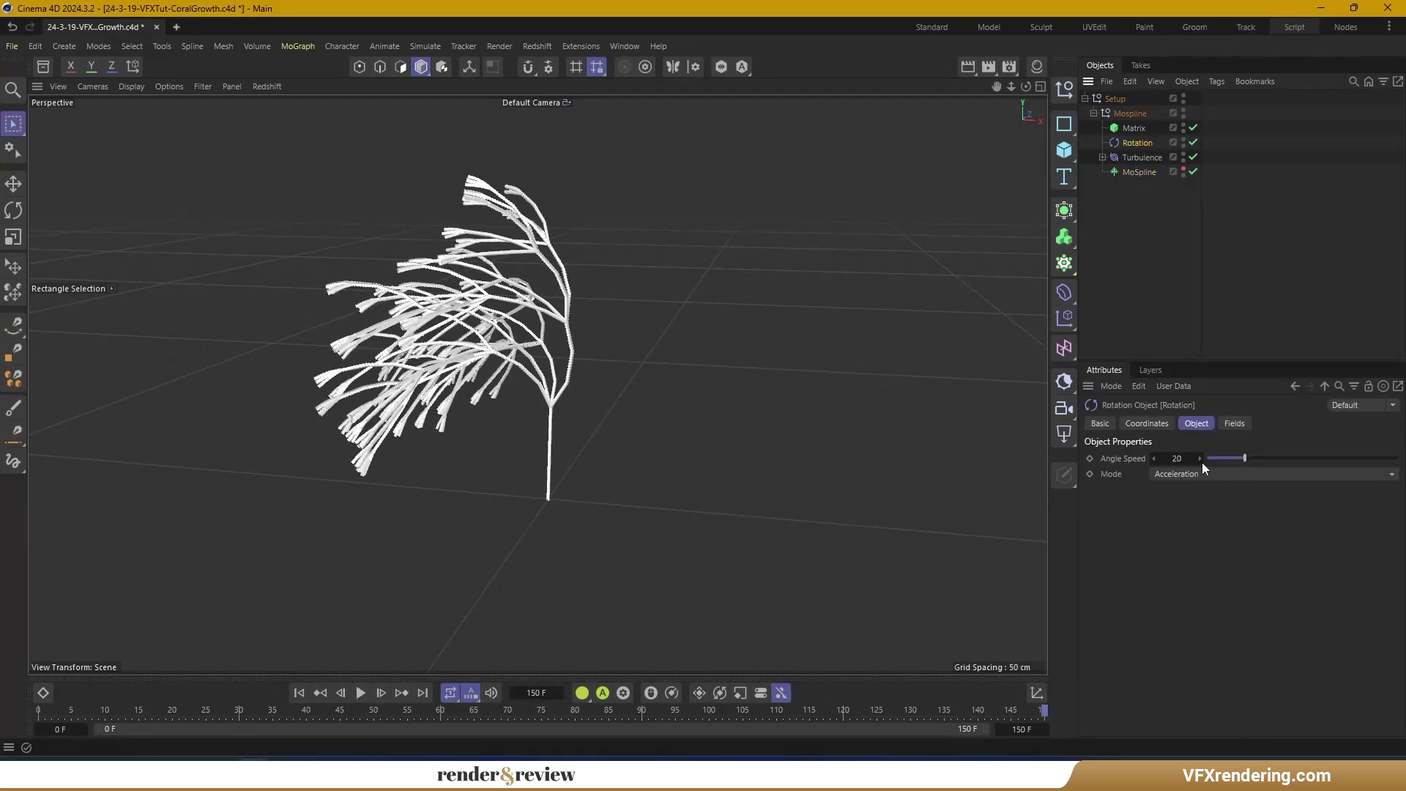
pyautogui.click(301, 693)
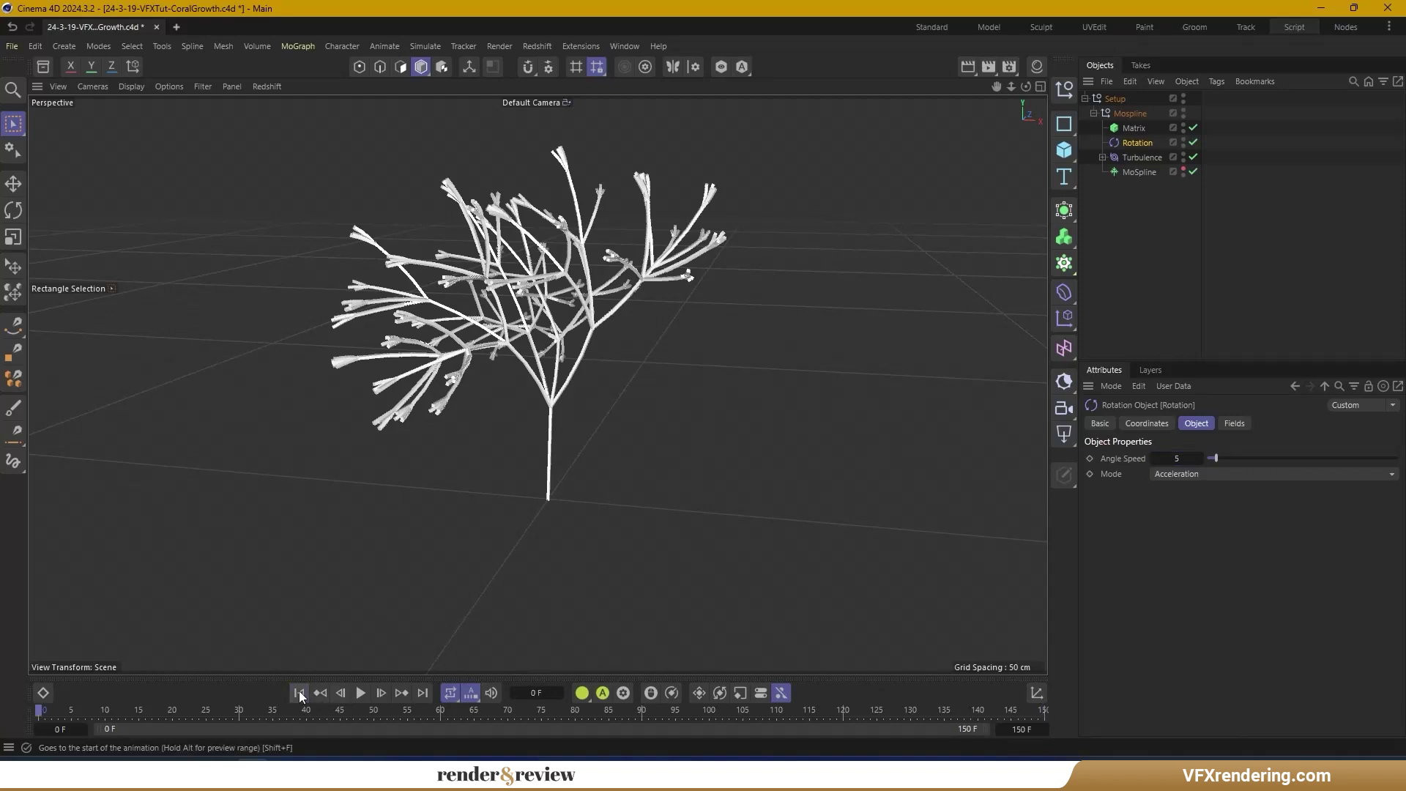
pyautogui.click(363, 693)
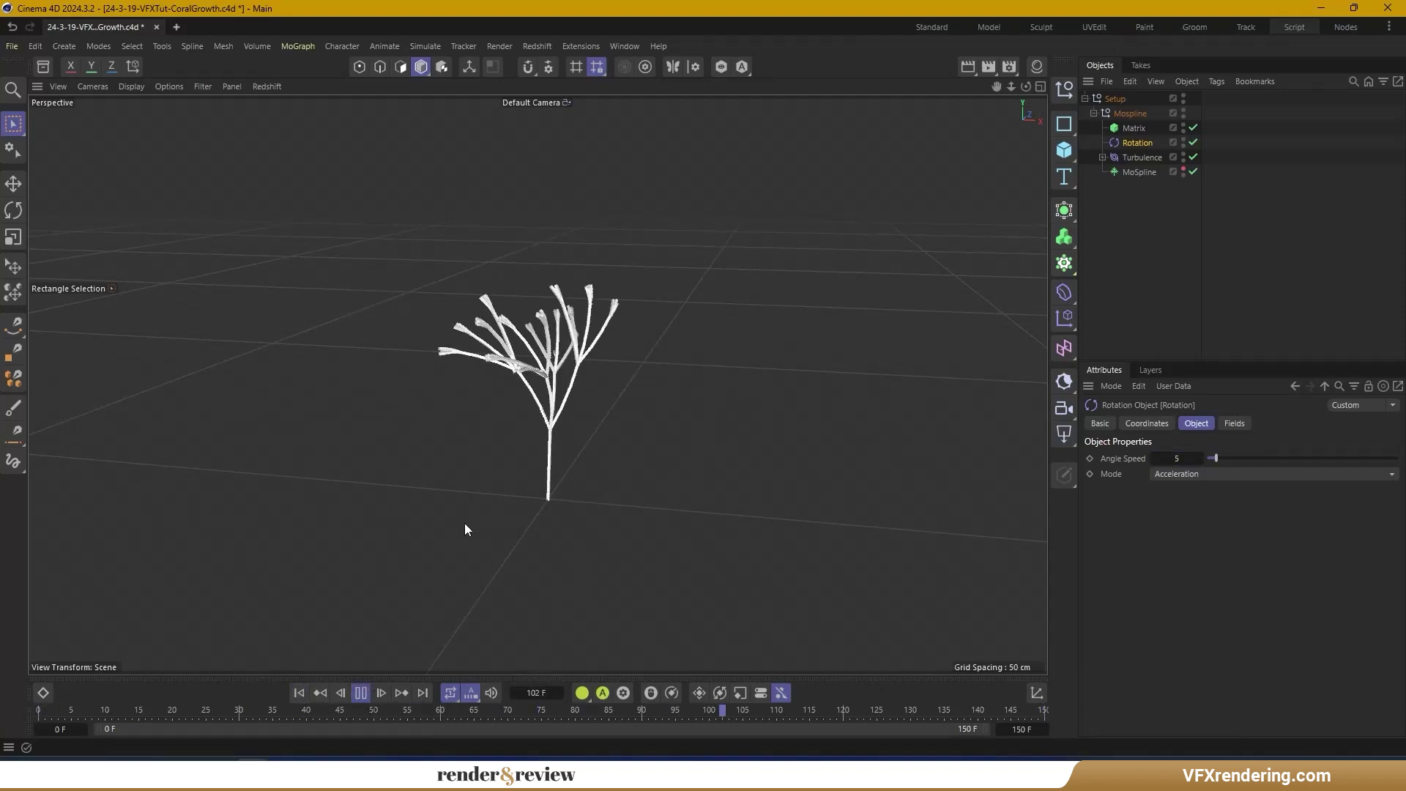
pyautogui.keyDown('alt'); pyautogui.moveTo(545, 432); pyautogui.dragTo(366, 419); pyautogui.keyUp('alt')
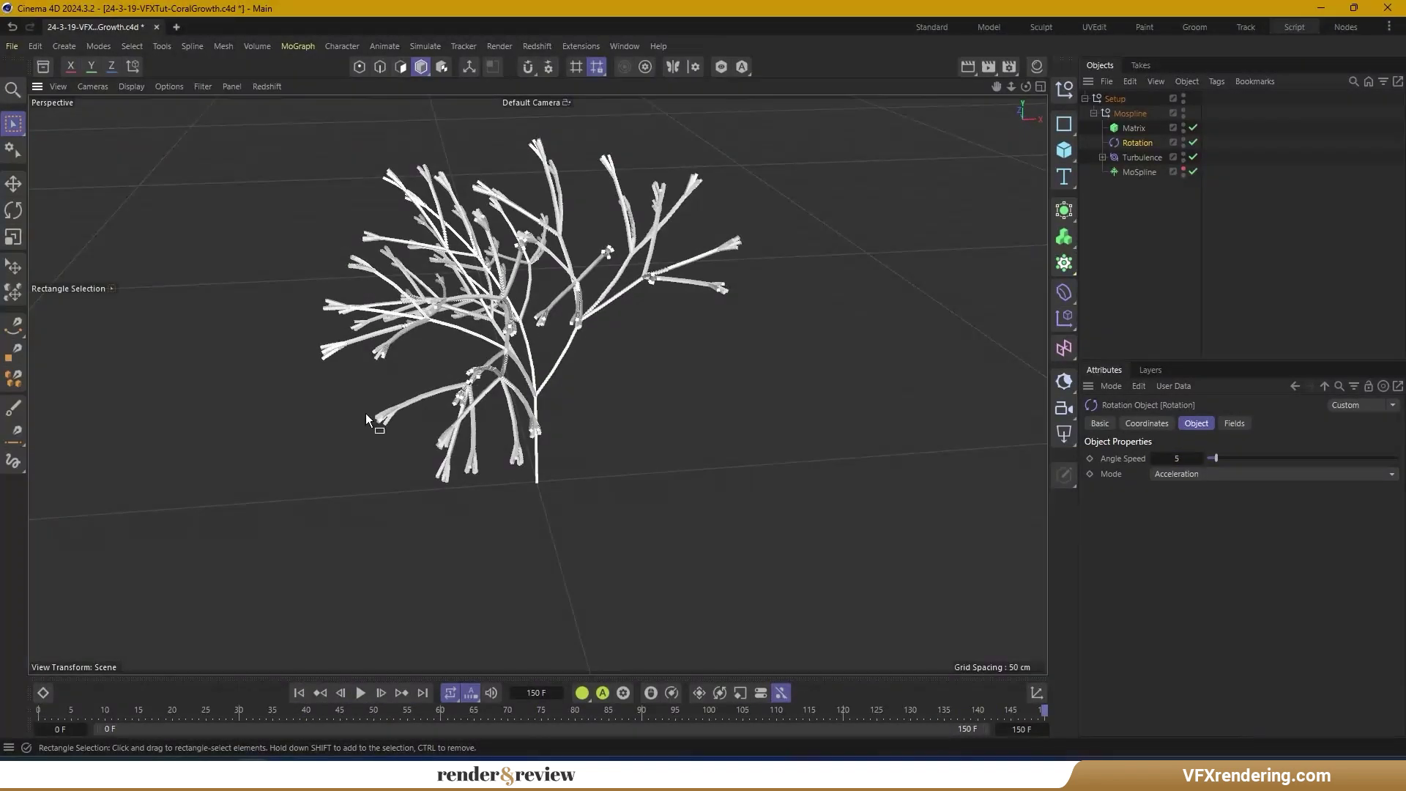
# Set the Matrix's distribution Step and its Draw Size to 3 cm each
pyautogui.click(1135, 127)
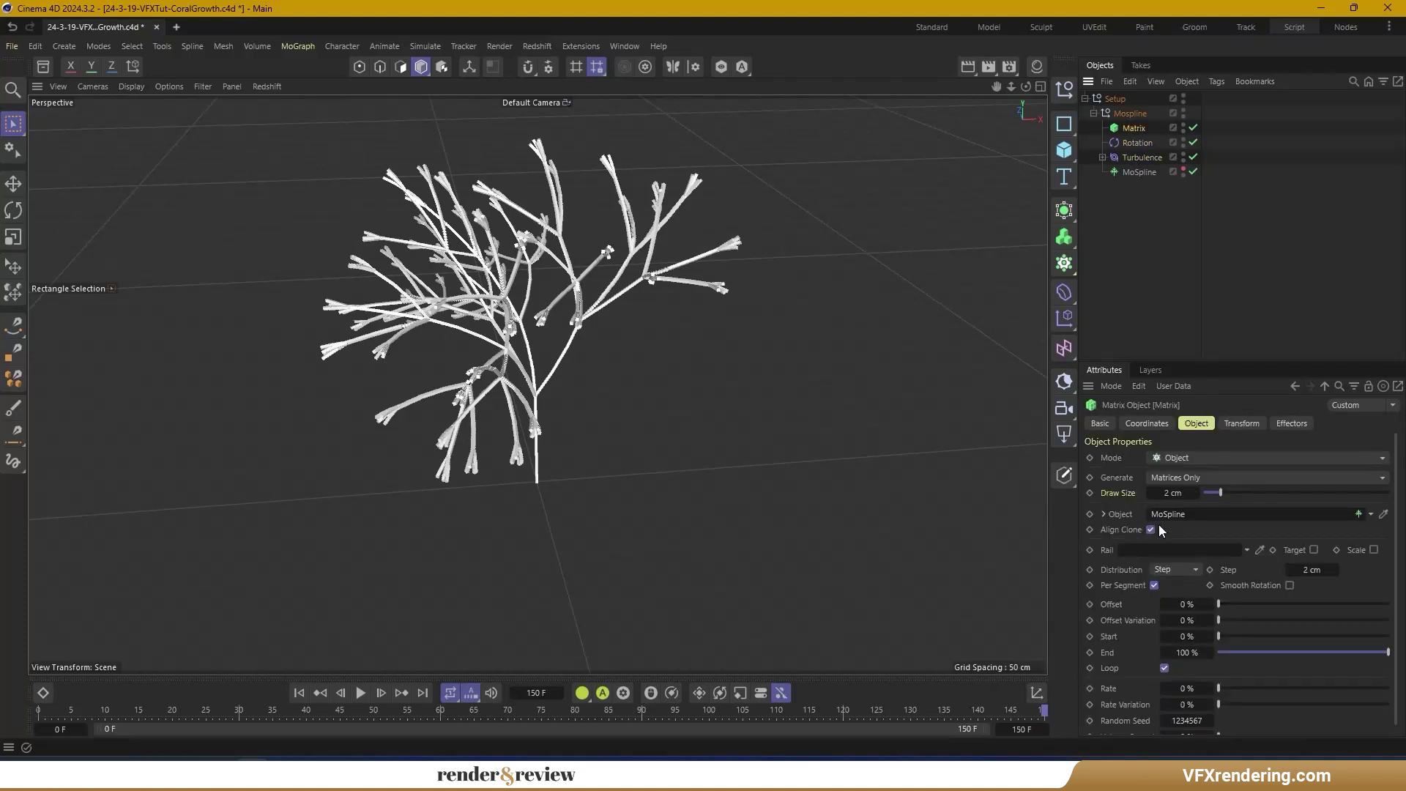
pyautogui.moveTo(1317, 571); pyautogui.dragTo(1322, 572)
pyautogui.moveTo(1170, 492); pyautogui.dragTo(1174, 492)
pyautogui.keyDown('alt'); pyautogui.moveTo(659, 293); pyautogui.dragTo(631, 282); pyautogui.keyUp('alt')
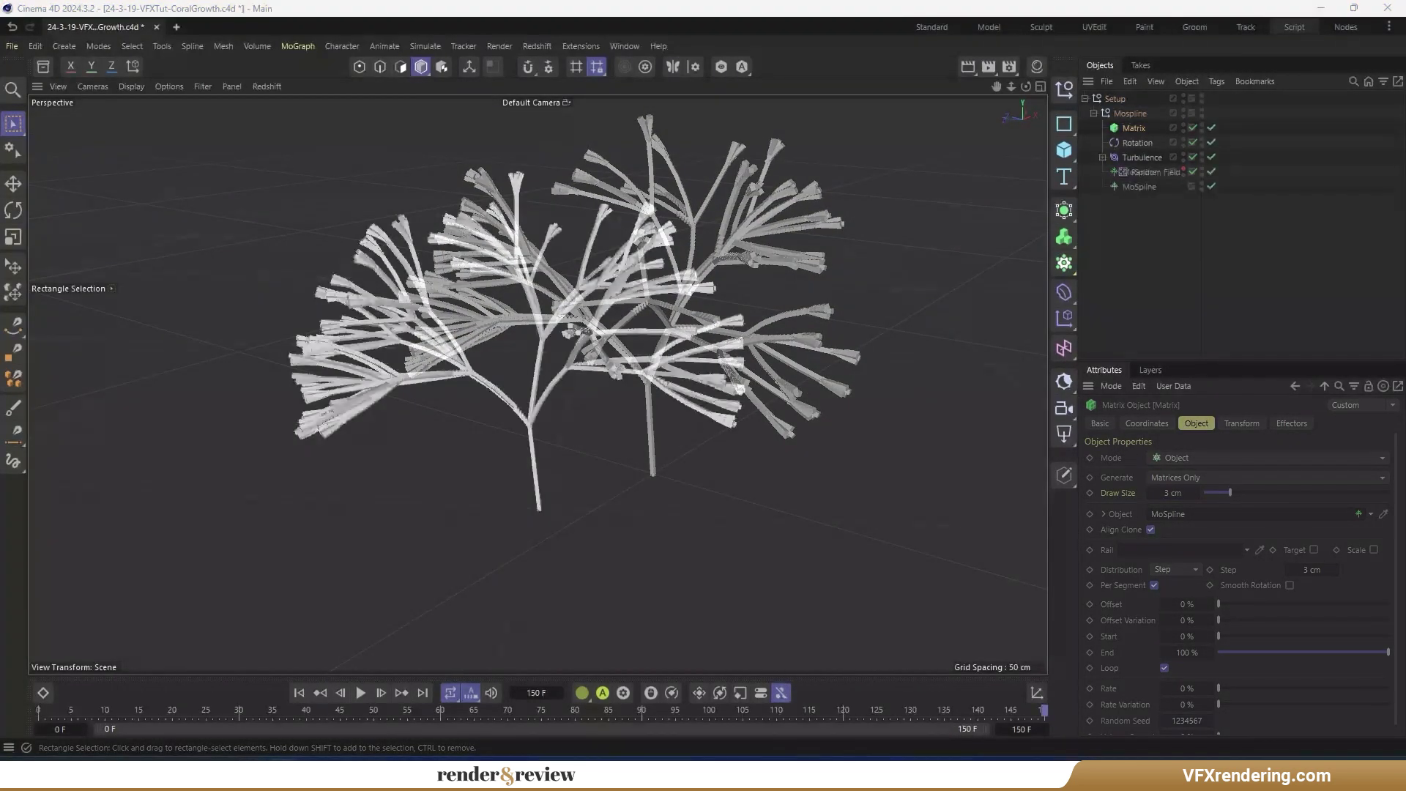
# Turn the MoSpline's viewport display back on and duplicate it within the Mospline null
pyautogui.click(1137, 172)
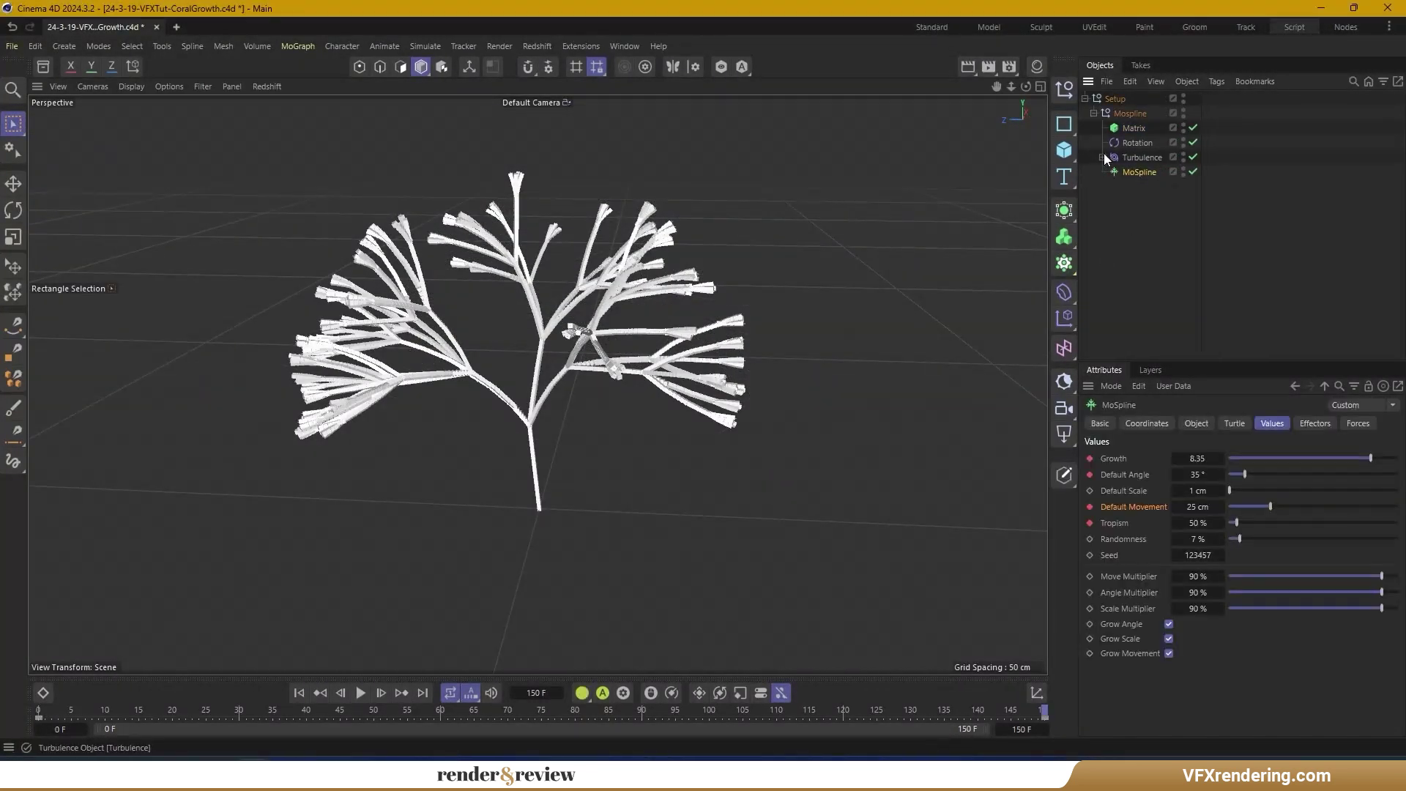
pyautogui.keyDown('ctrl'); pyautogui.moveTo(1152, 183); pyautogui.dragTo(1146, 165); pyautogui.keyUp('ctrl')
pyautogui.doubleClick(1148, 188)
pyautogui.click(1149, 223)
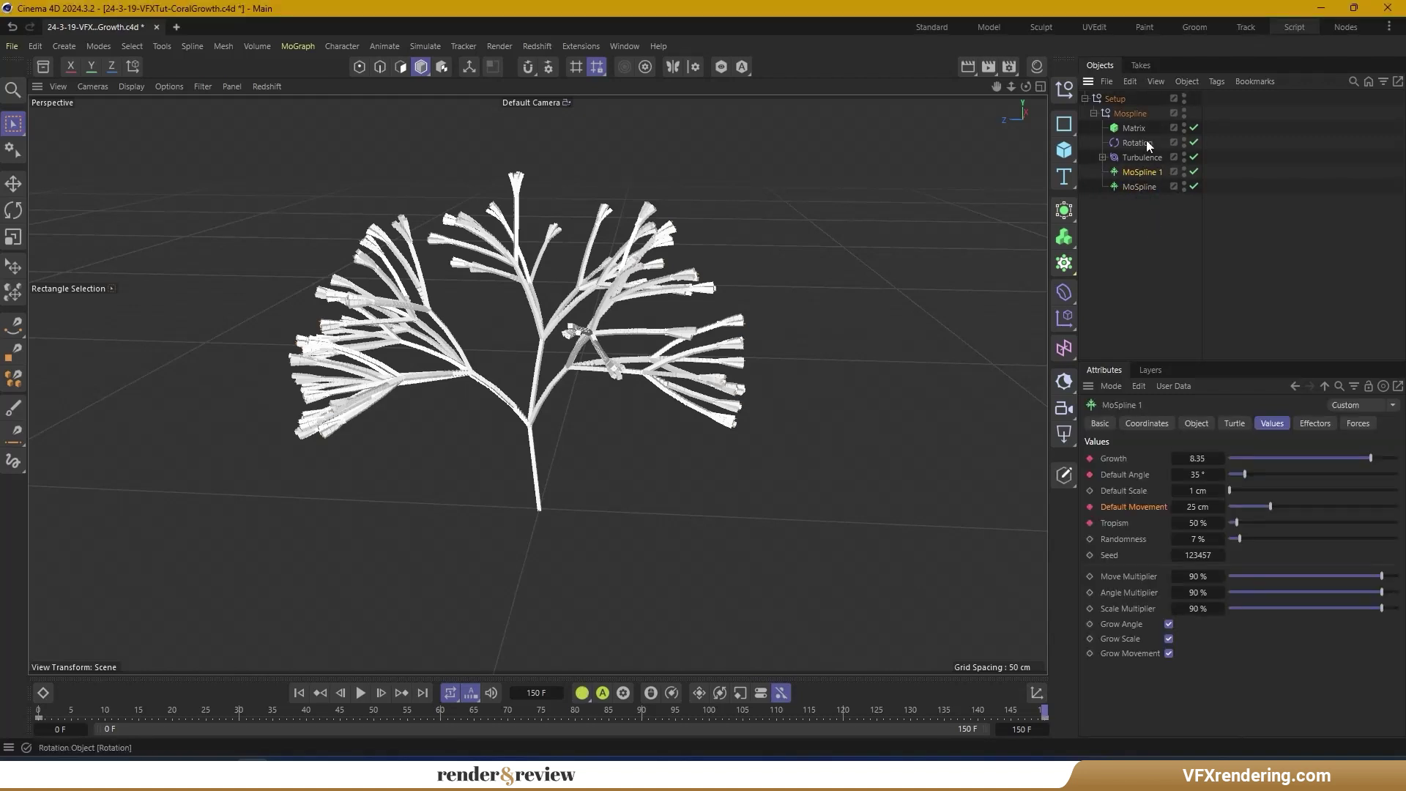
# Clear the MoSpline link from the Matrix's Object setting
pyautogui.click(1136, 129)
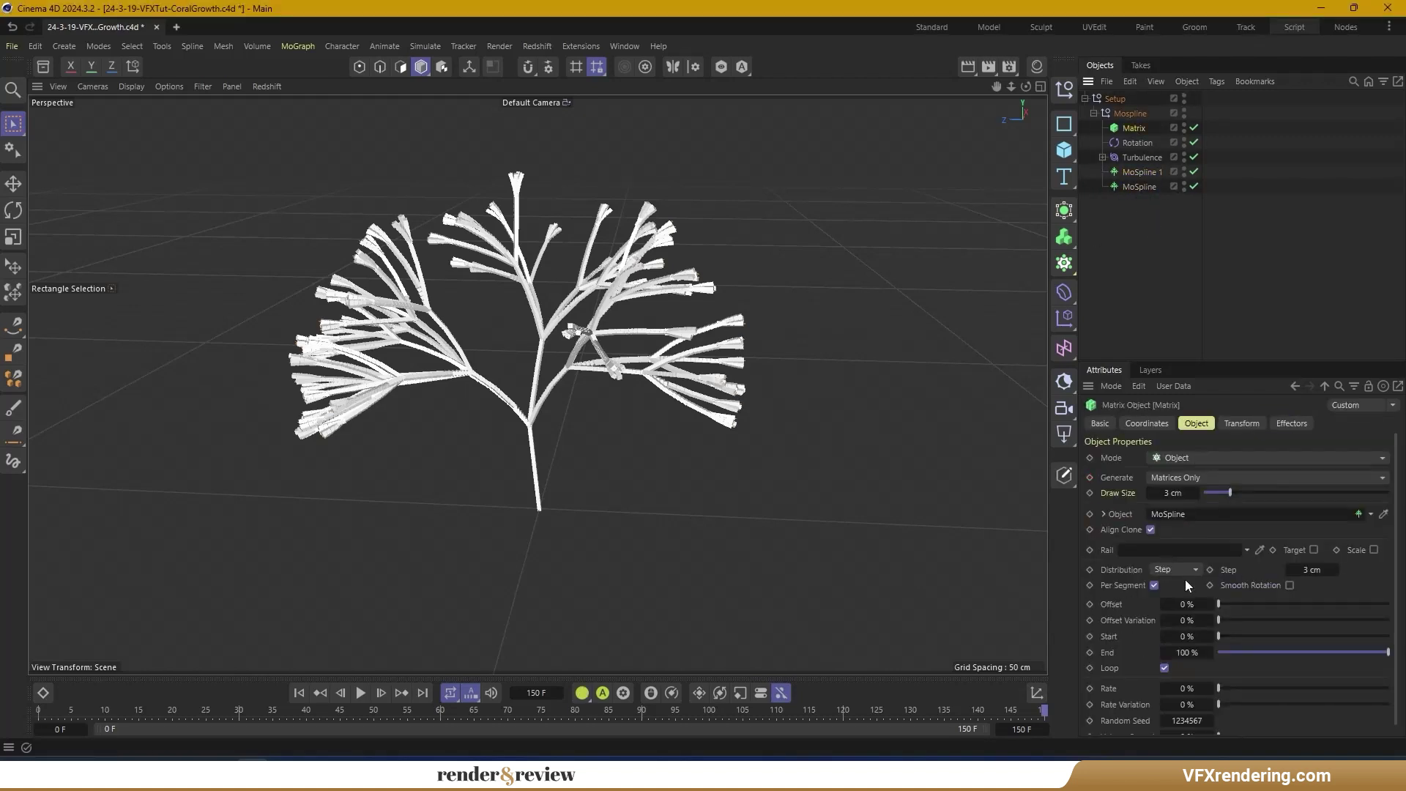
pyautogui.click(1370, 515)
pyautogui.click(1360, 533)
pyautogui.click(1183, 272)
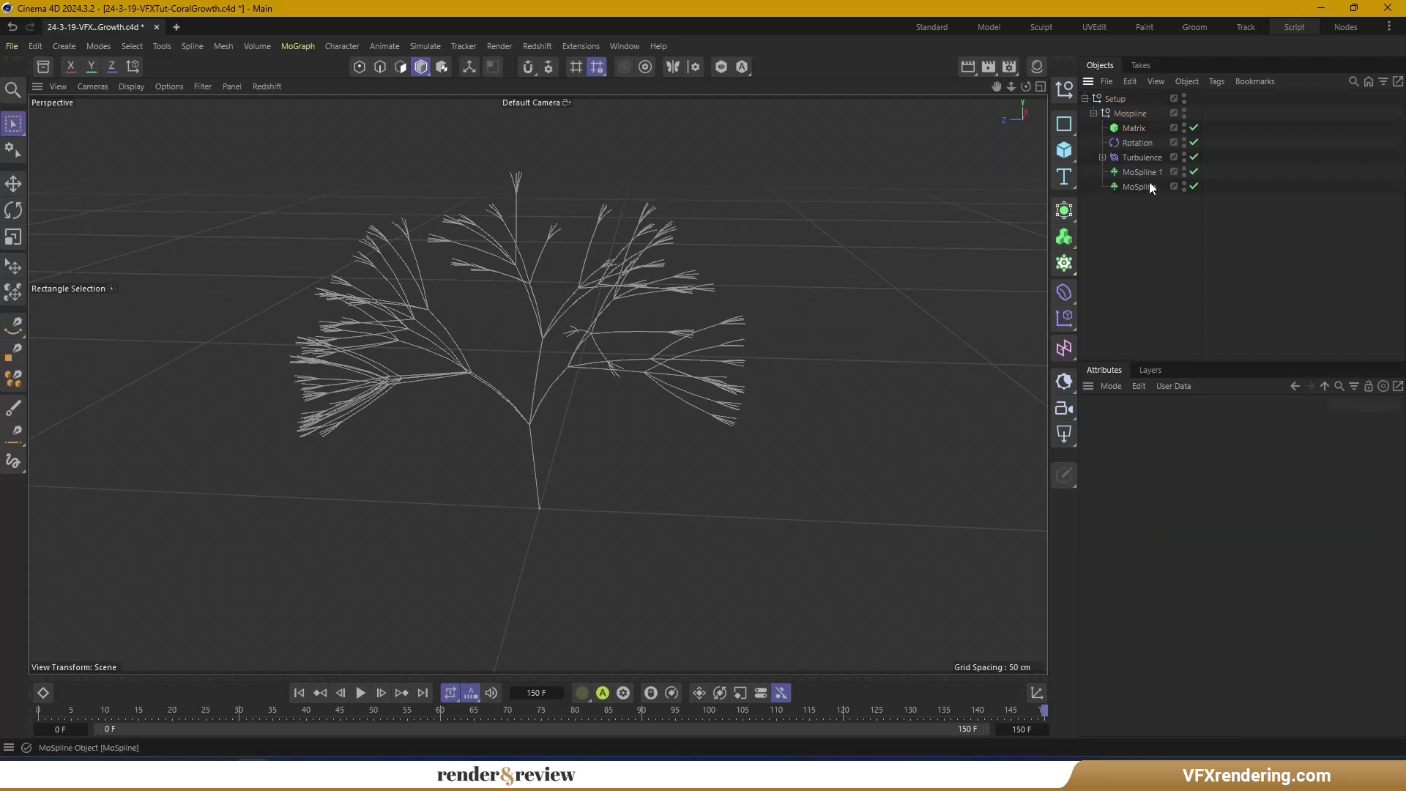
# Set MoSpline 1 to Growth 7.1, Default Movement 31.5 cm, Tropism 251 %, Randomness 13.5 % and Seed 123464, and play the growth
pyautogui.click(1140, 172)
pyautogui.moveTo(1371, 459); pyautogui.dragTo(1377, 460)
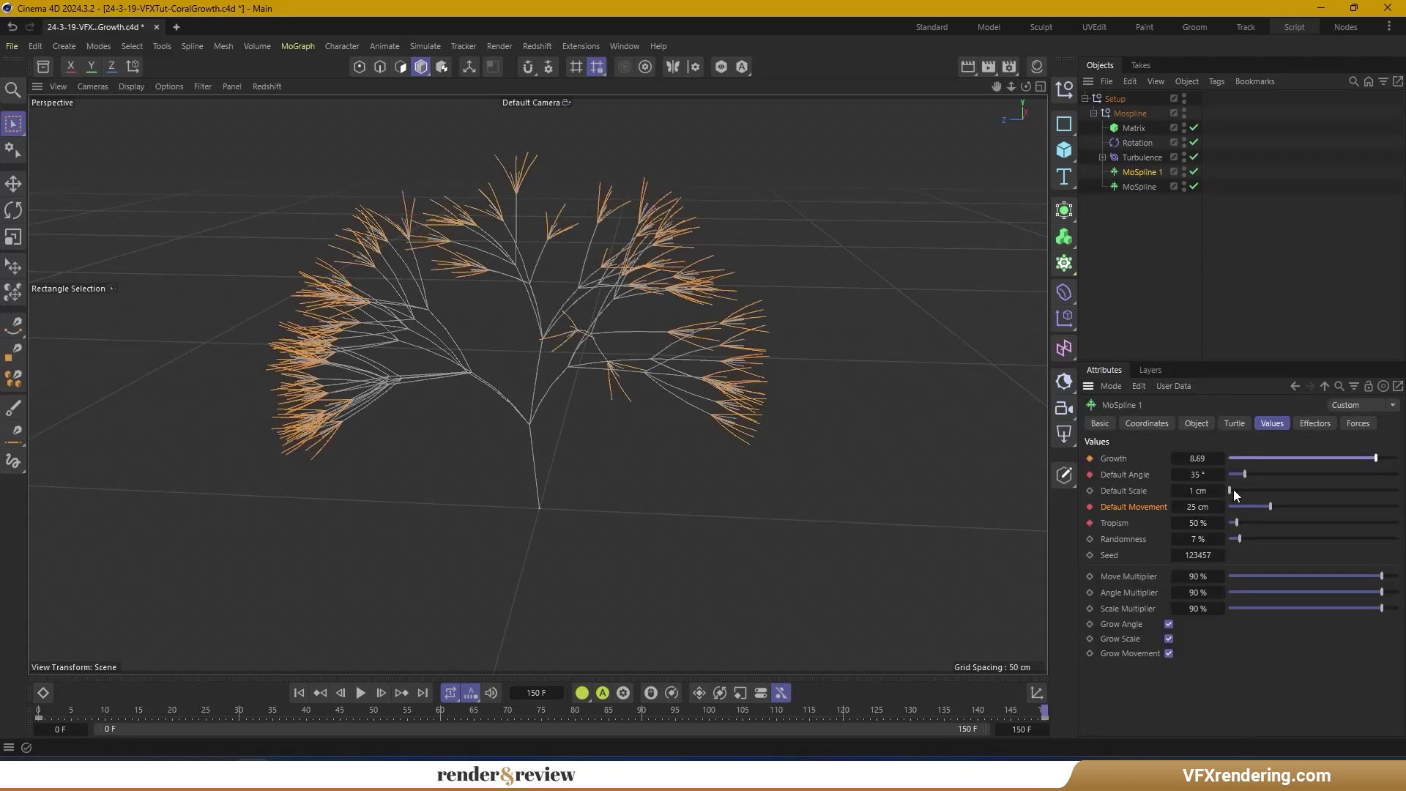
pyautogui.moveTo(1270, 506)
pyautogui.mouseDown()
pyautogui.moveTo(1245, 525)
pyautogui.moveTo(1271, 529)
pyautogui.moveTo(1243, 539)
pyautogui.moveTo(1281, 506)
pyautogui.mouseUp()
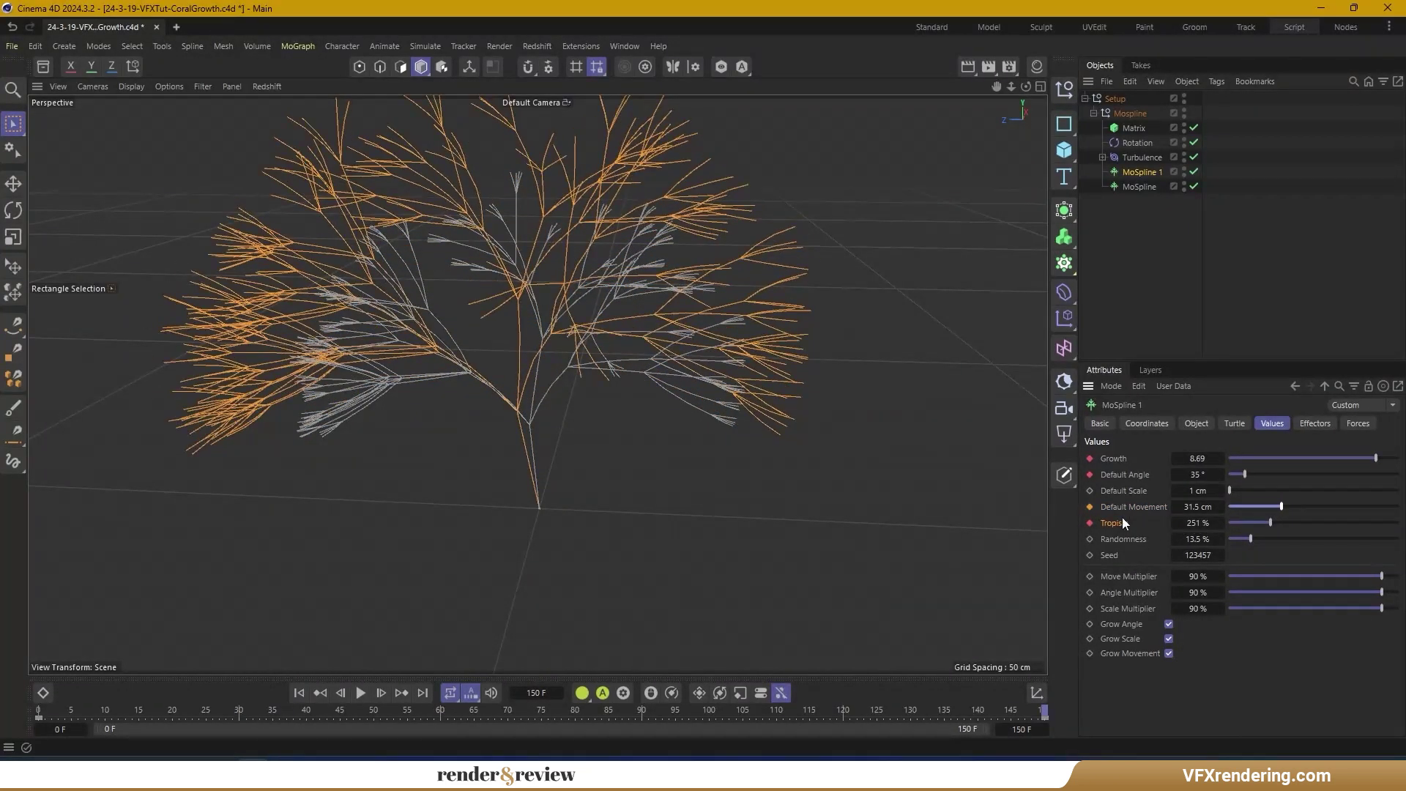
pyautogui.moveTo(1372, 462); pyautogui.dragTo(1350, 459)
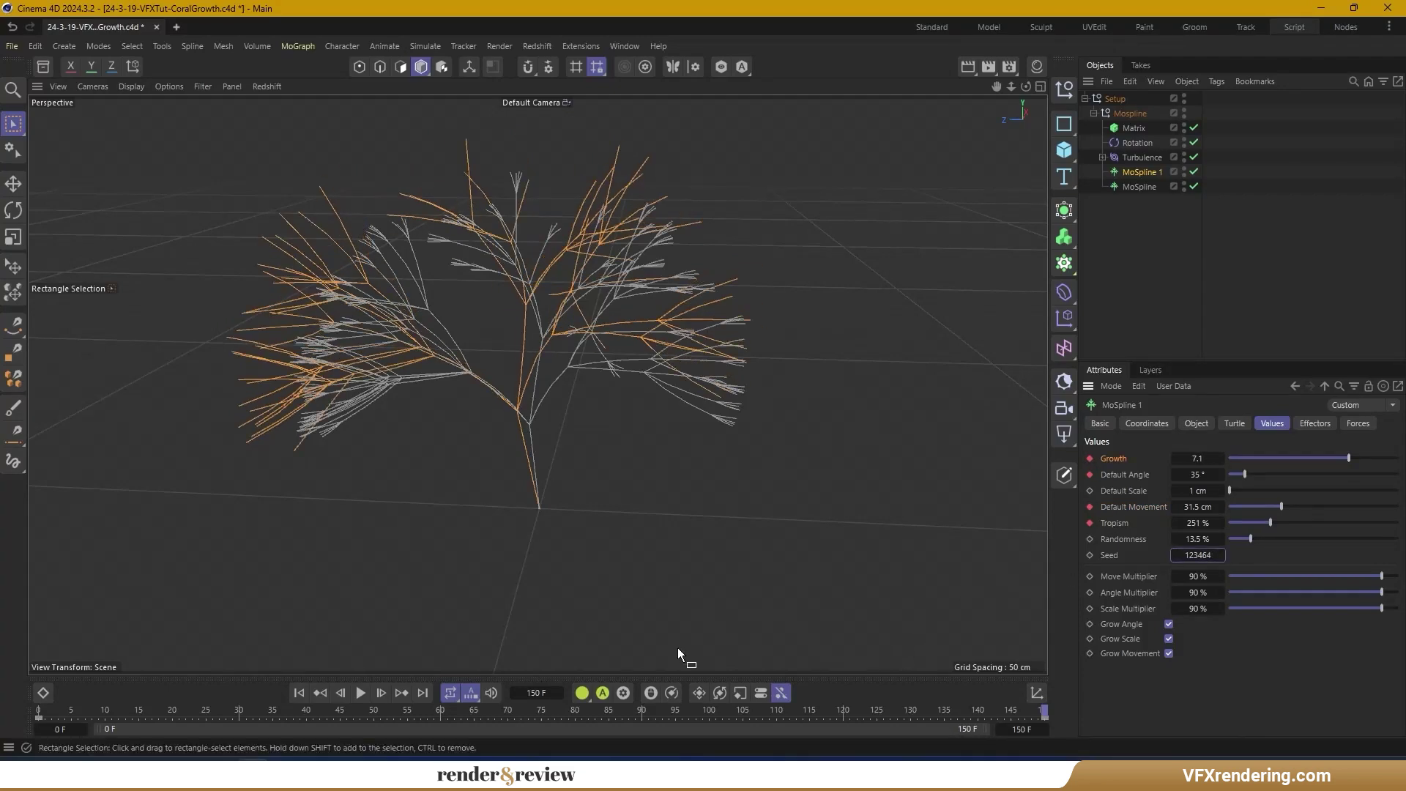
pyautogui.click(360, 693)
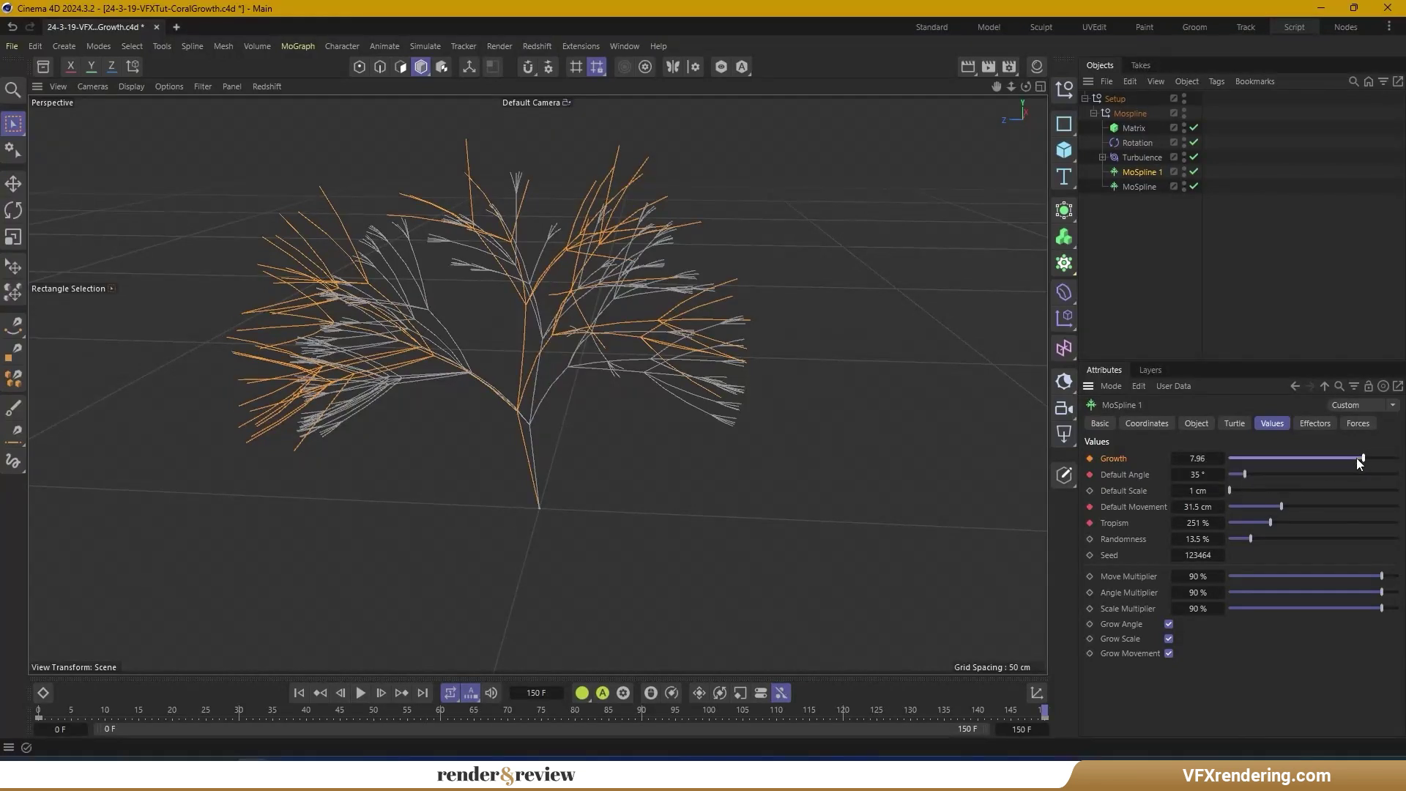
# Keyframe MoSpline 1's Growth at 7.49 and Default Movement at 38.4 cm on frame 150, and play from frame 0
pyautogui.moveTo(1296, 510); pyautogui.dragTo(1294, 507)
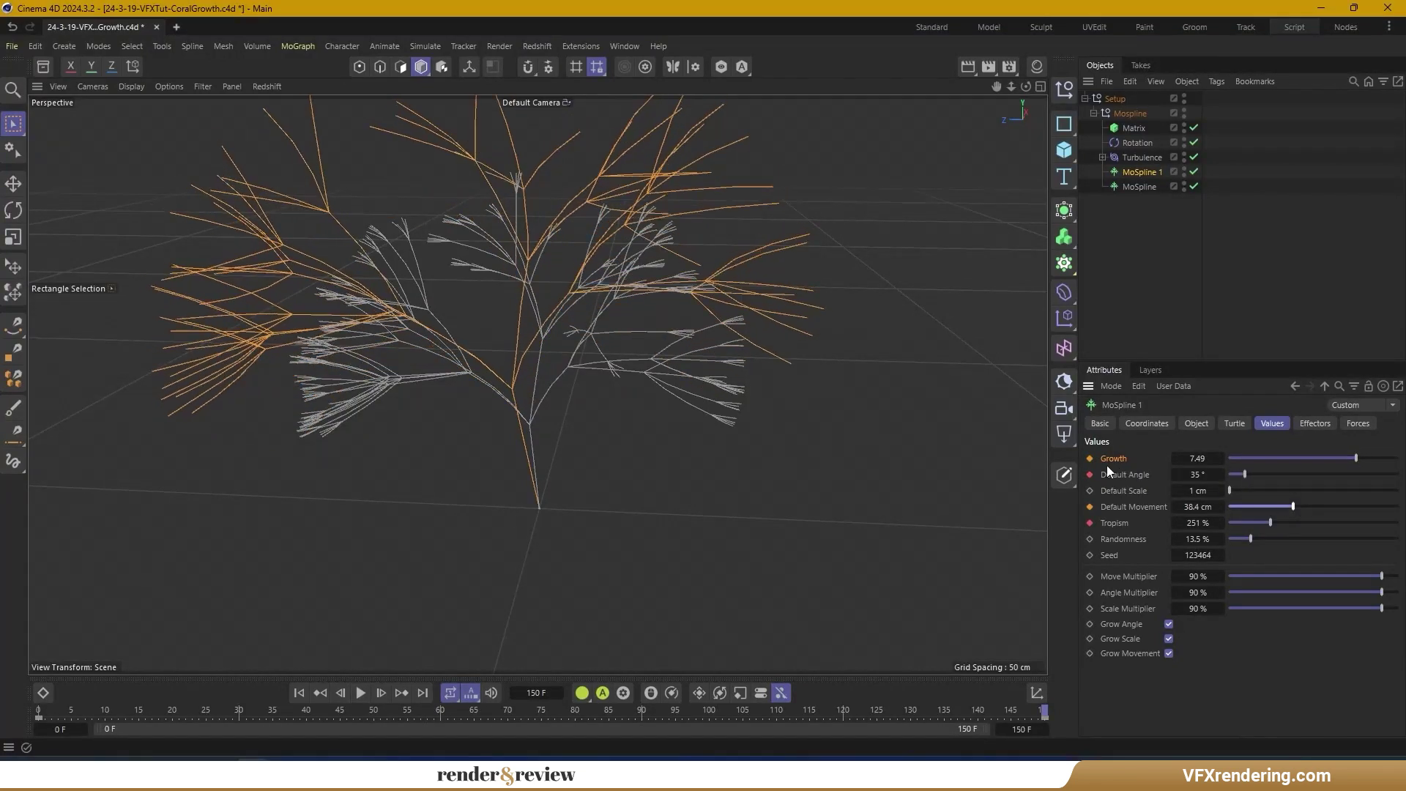
pyautogui.click(1089, 506)
pyautogui.click(299, 692)
pyautogui.click(360, 693)
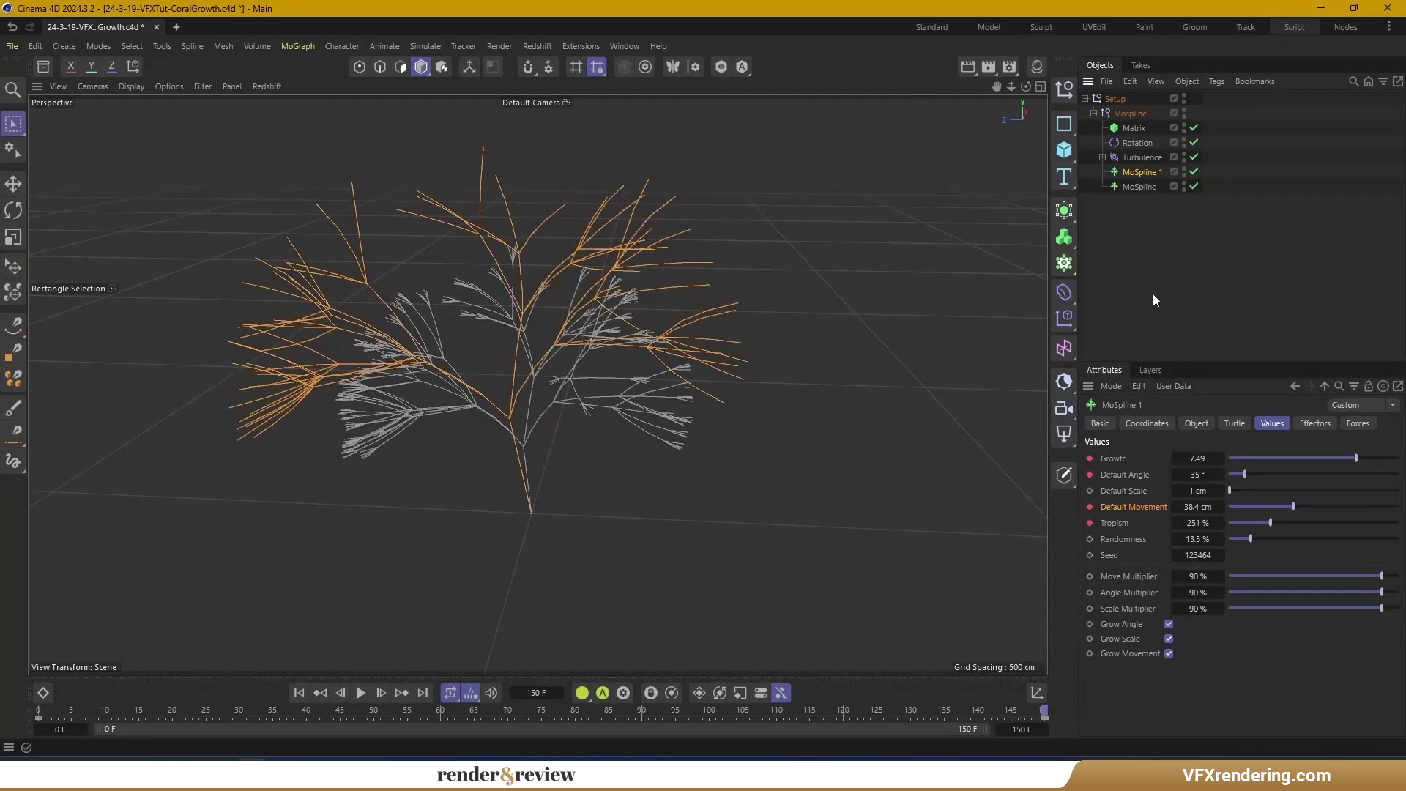
# Order MoSpline 1's included forces as Rotation followed by Turbulence, and play the growth from frame 0
pyautogui.click(1357, 424)
pyautogui.moveTo(1161, 473); pyautogui.dragTo(1159, 469)
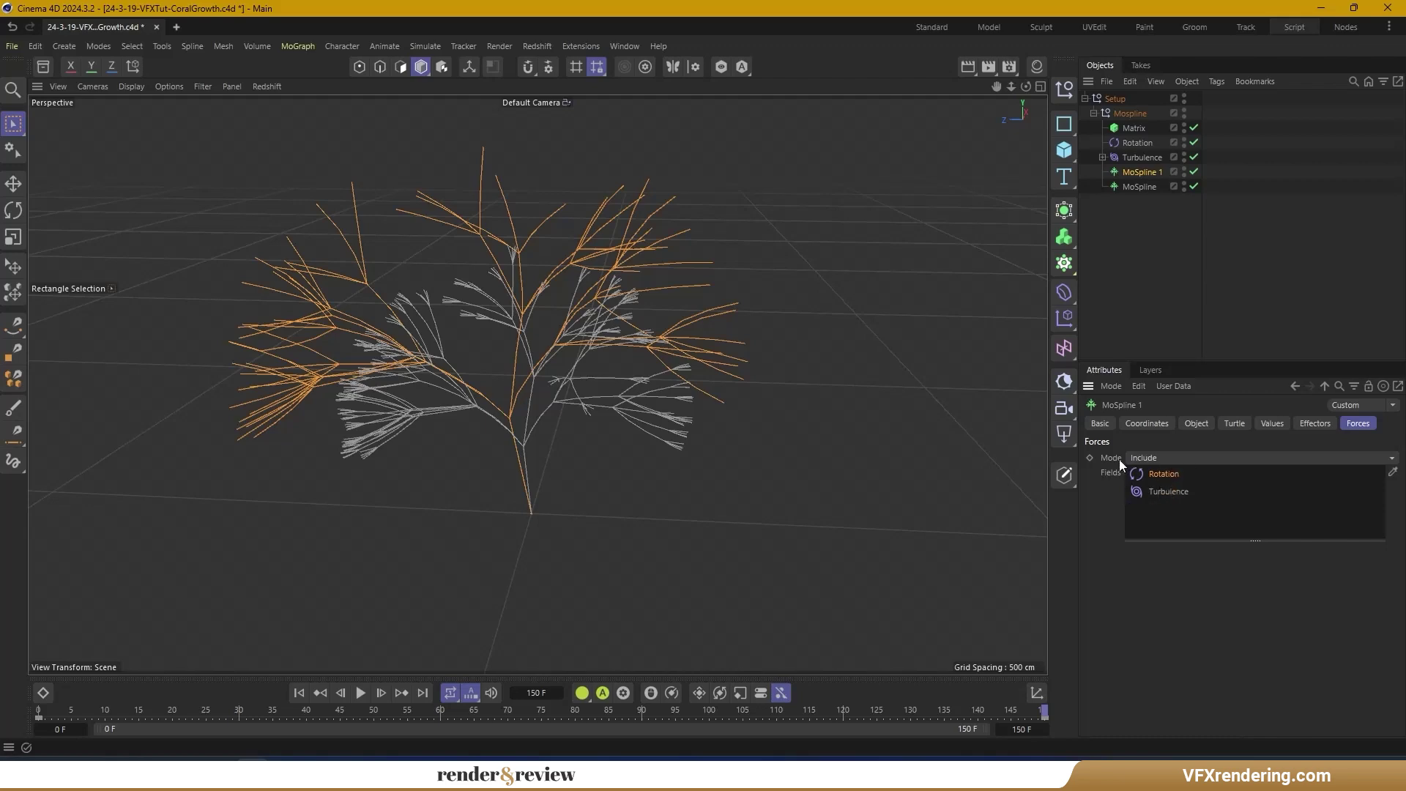
pyautogui.click(1185, 333)
pyautogui.click(301, 693)
pyautogui.click(360, 693)
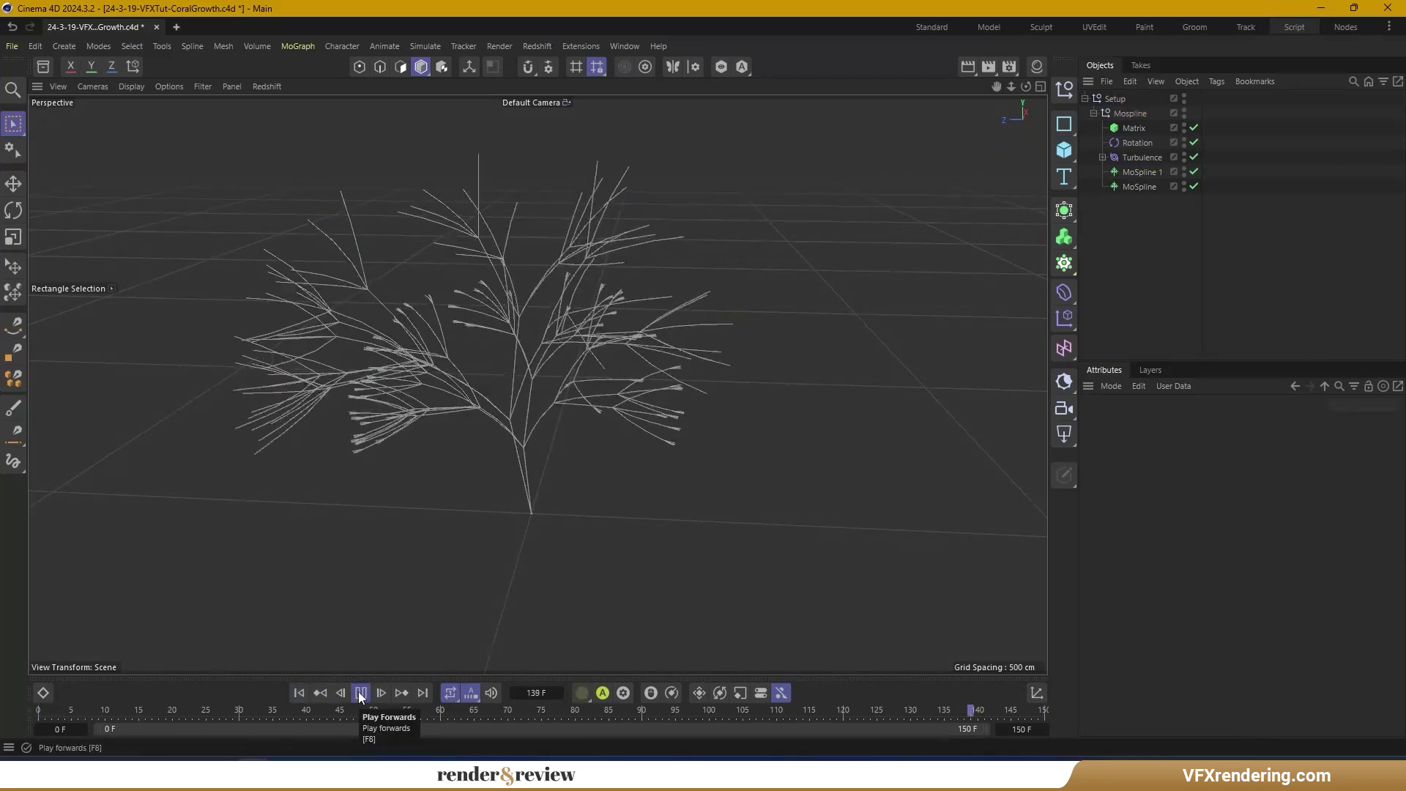
# Add a Connect object to the Mospline null with Weld off and Tolerance at 0.01 cm
pyautogui.click(1065, 216)
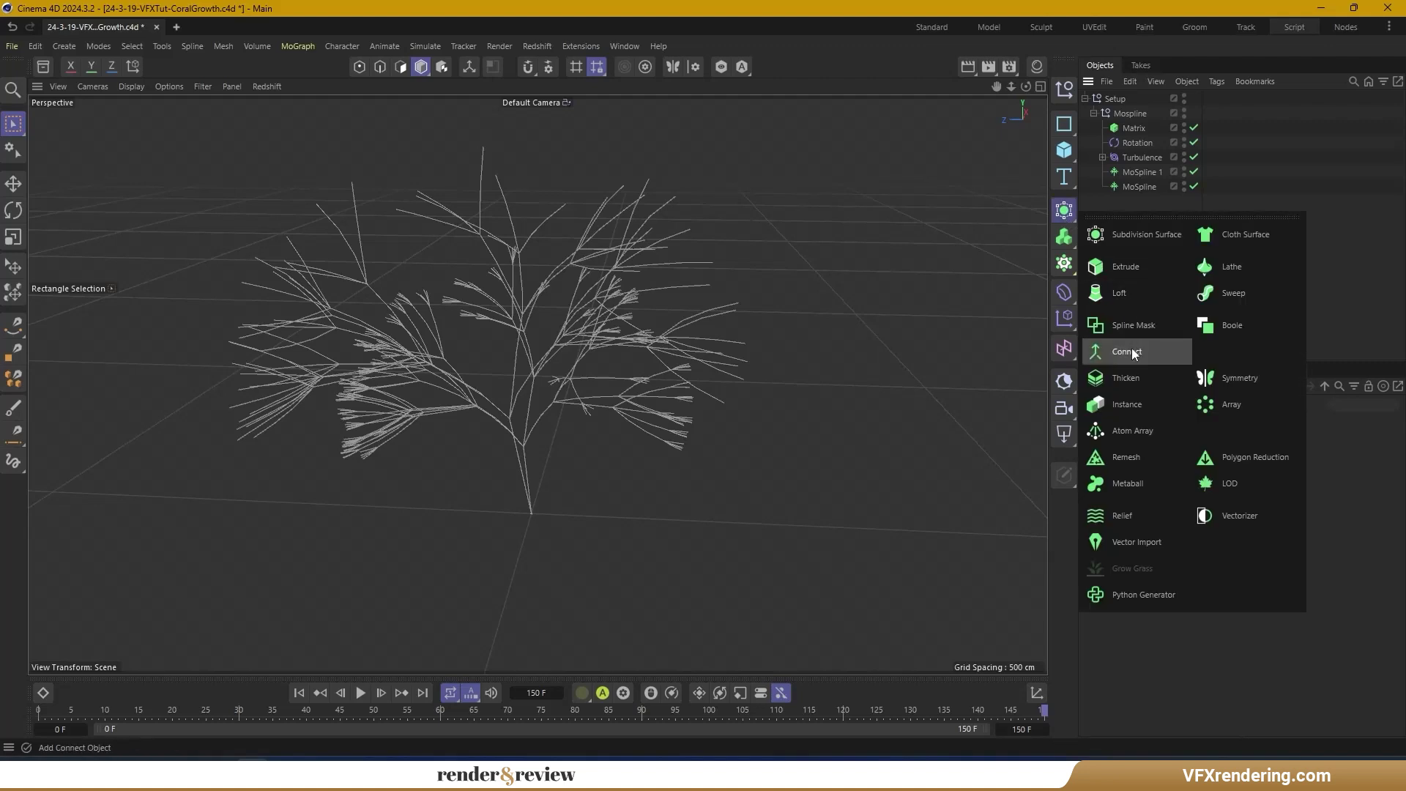
pyautogui.click(1132, 349)
pyautogui.moveTo(1143, 182); pyautogui.dragTo(1144, 183)
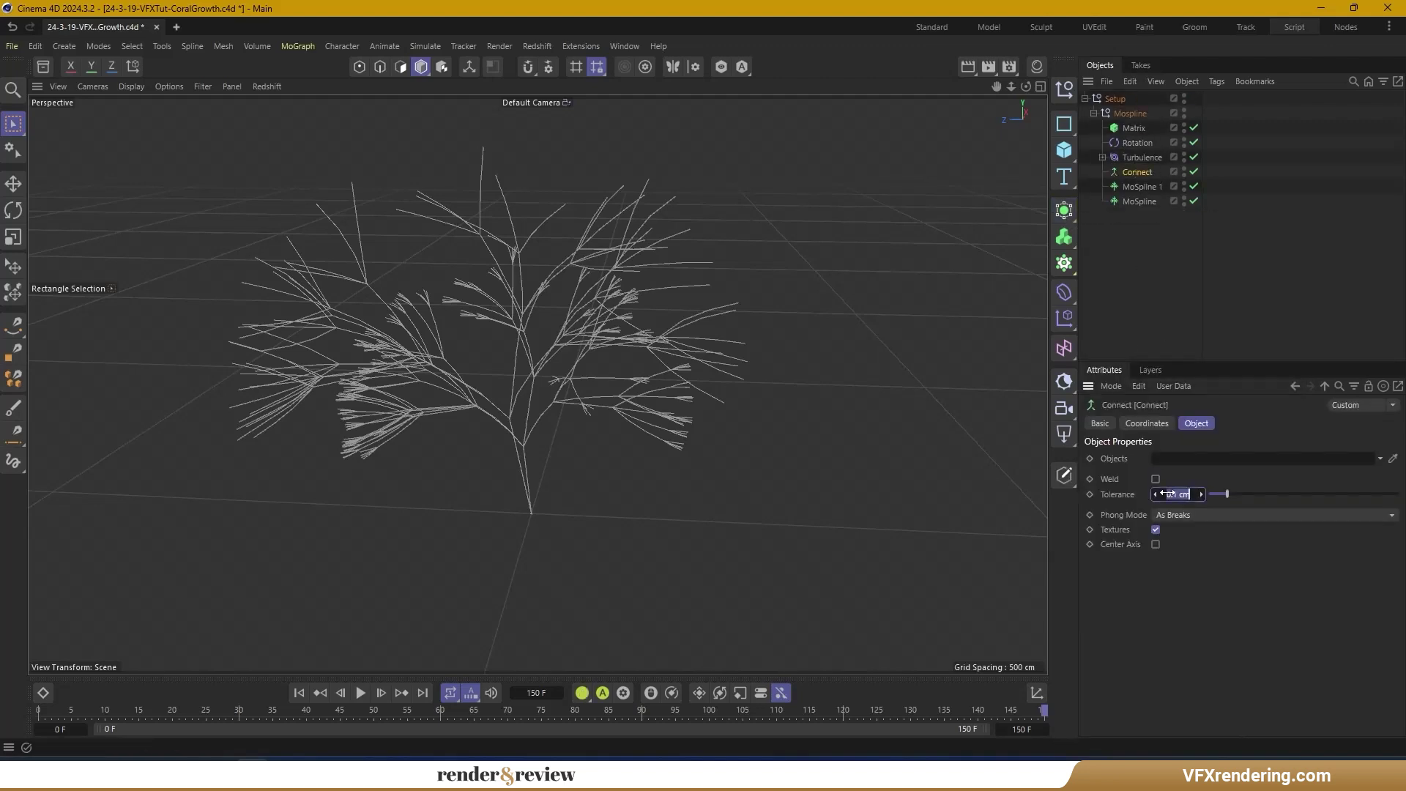
pyautogui.press('Return')
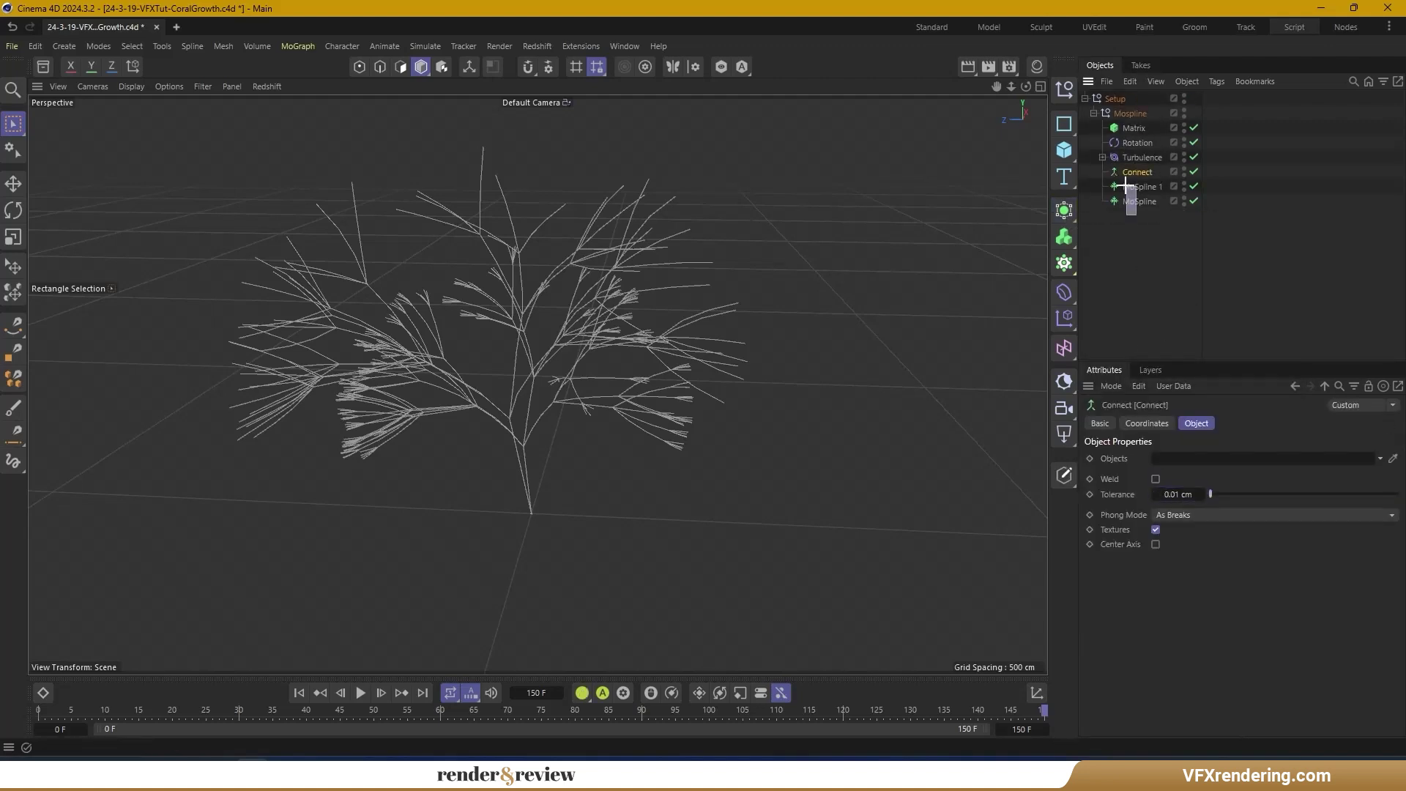
# Nest both MoSplines under the Connect object and link it as the Matrix's Object
pyautogui.moveTo(1125, 186); pyautogui.dragTo(1171, 513)
pyautogui.click(1136, 128)
# Rename the Connect object as Connect Mospline with its viewport display off, and play the growth from frame 0
pyautogui.doubleClick(1155, 171)
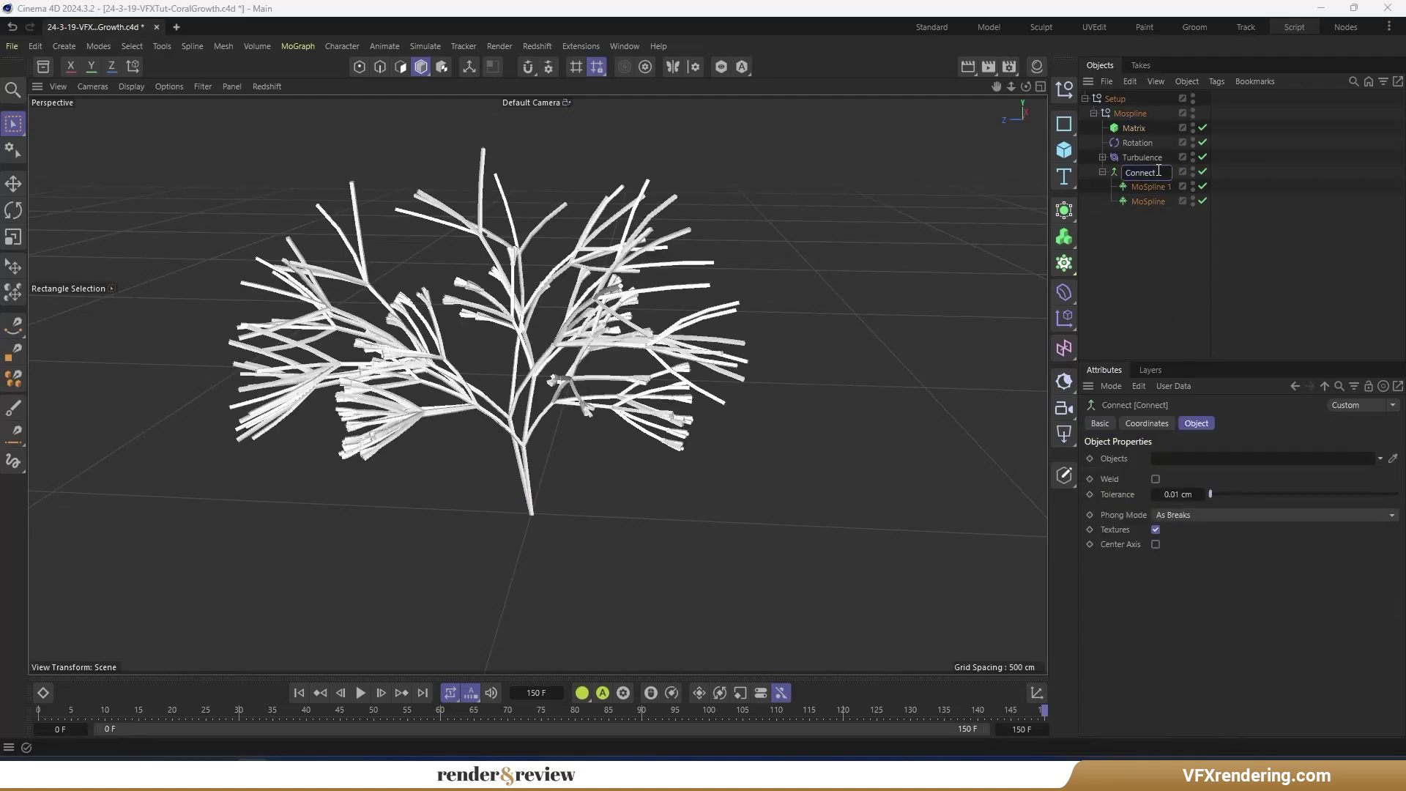
pyautogui.write('Mospline')
pyautogui.press('Return')
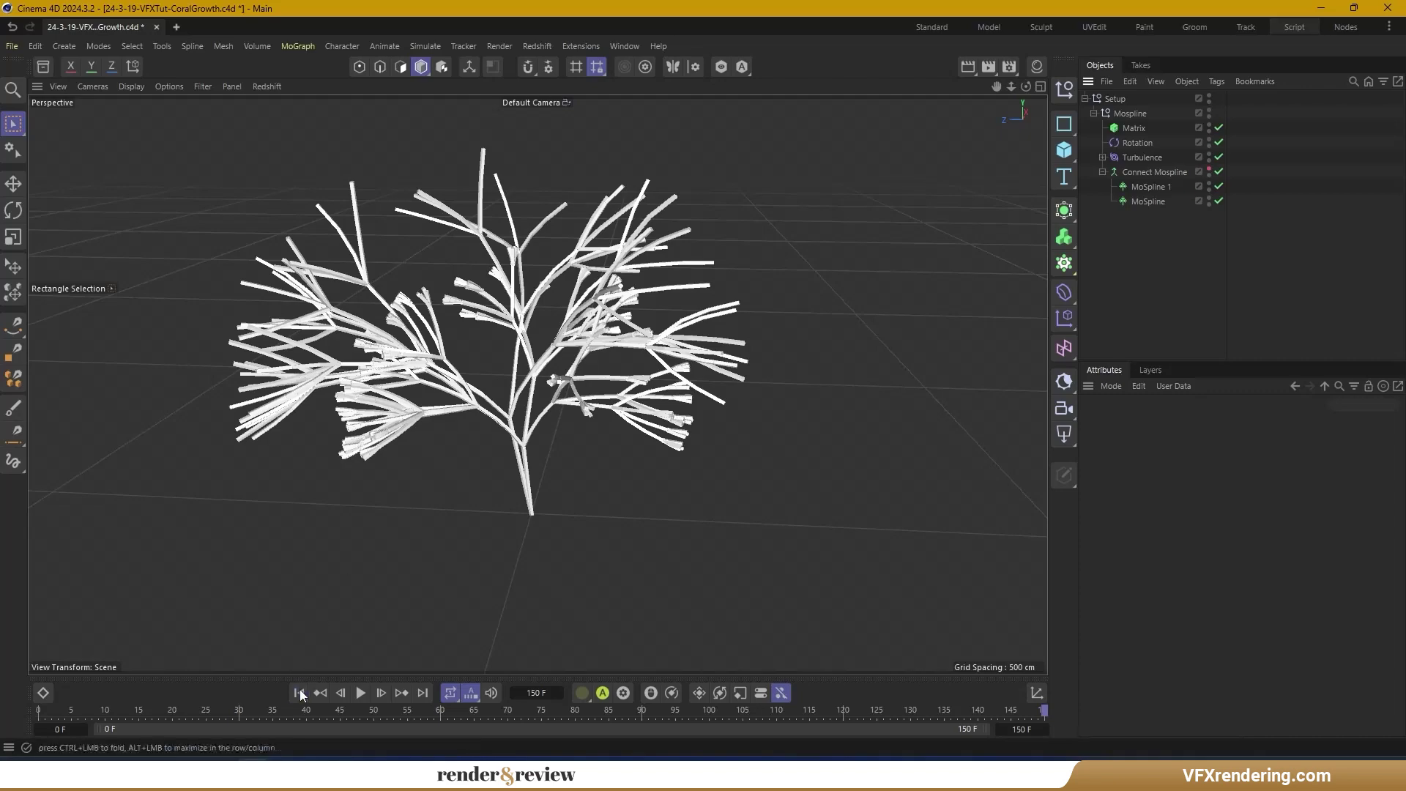
pyautogui.click(361, 692)
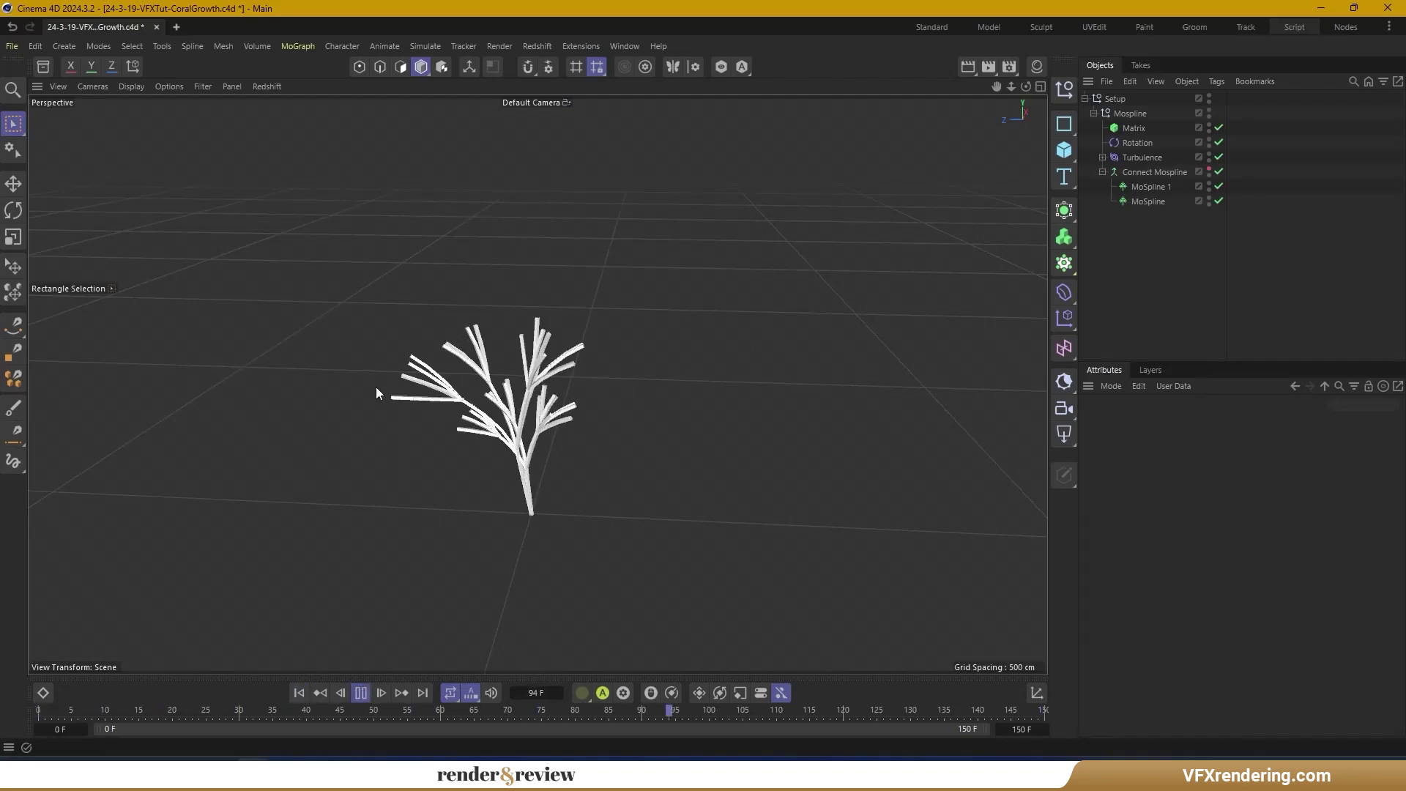
pyautogui.keyDown('alt'); pyautogui.moveTo(375, 386); pyautogui.dragTo(579, 399); pyautogui.keyUp('alt')
# Adjust and keyframe MoSpline 1's Tropism on frame 150, set its Randomness to -2.6 %, and replay the growth from frame 0
pyautogui.click(1145, 189)
pyautogui.click(1271, 424)
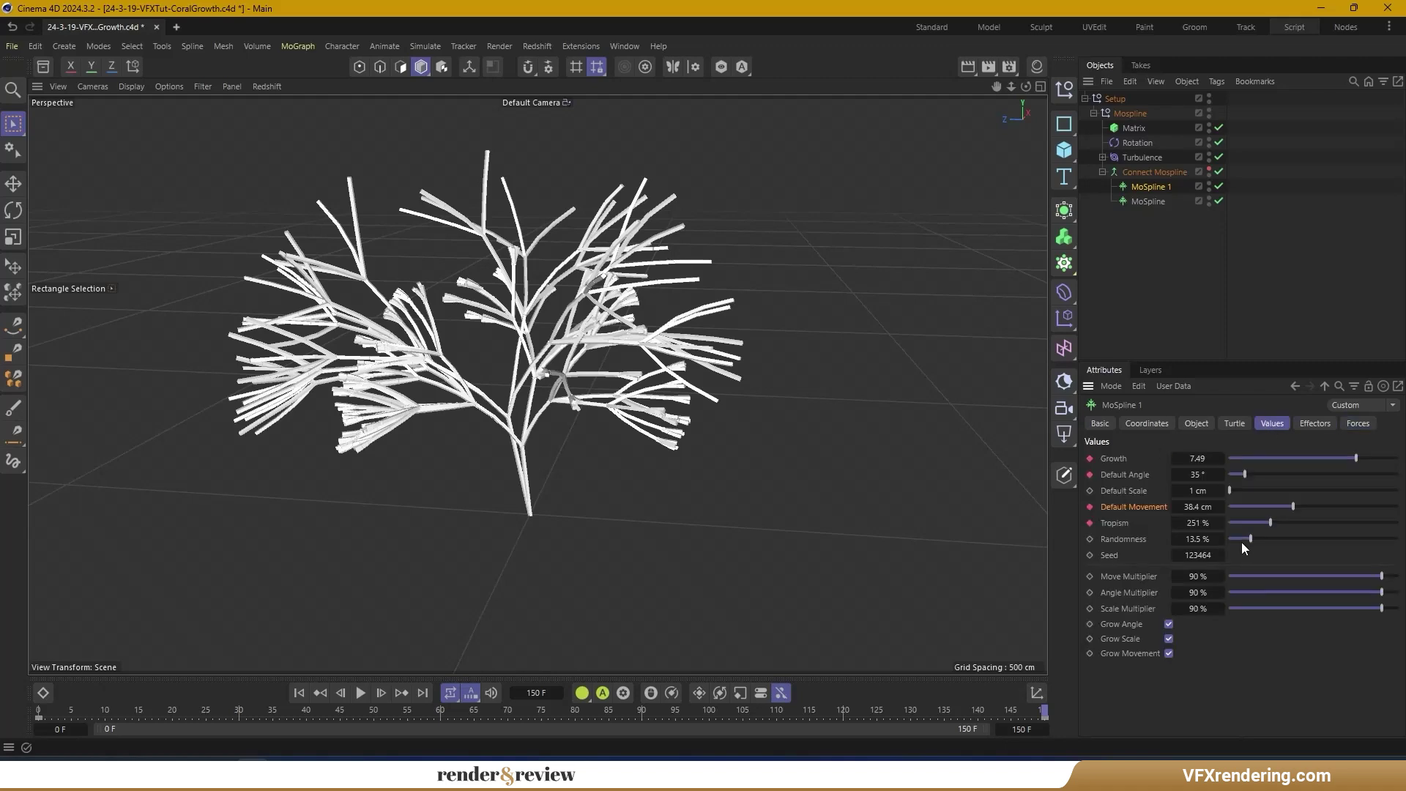
pyautogui.moveTo(1267, 522); pyautogui.dragTo(1089, 540)
pyautogui.click(1088, 523)
pyautogui.click(298, 692)
pyautogui.click(360, 692)
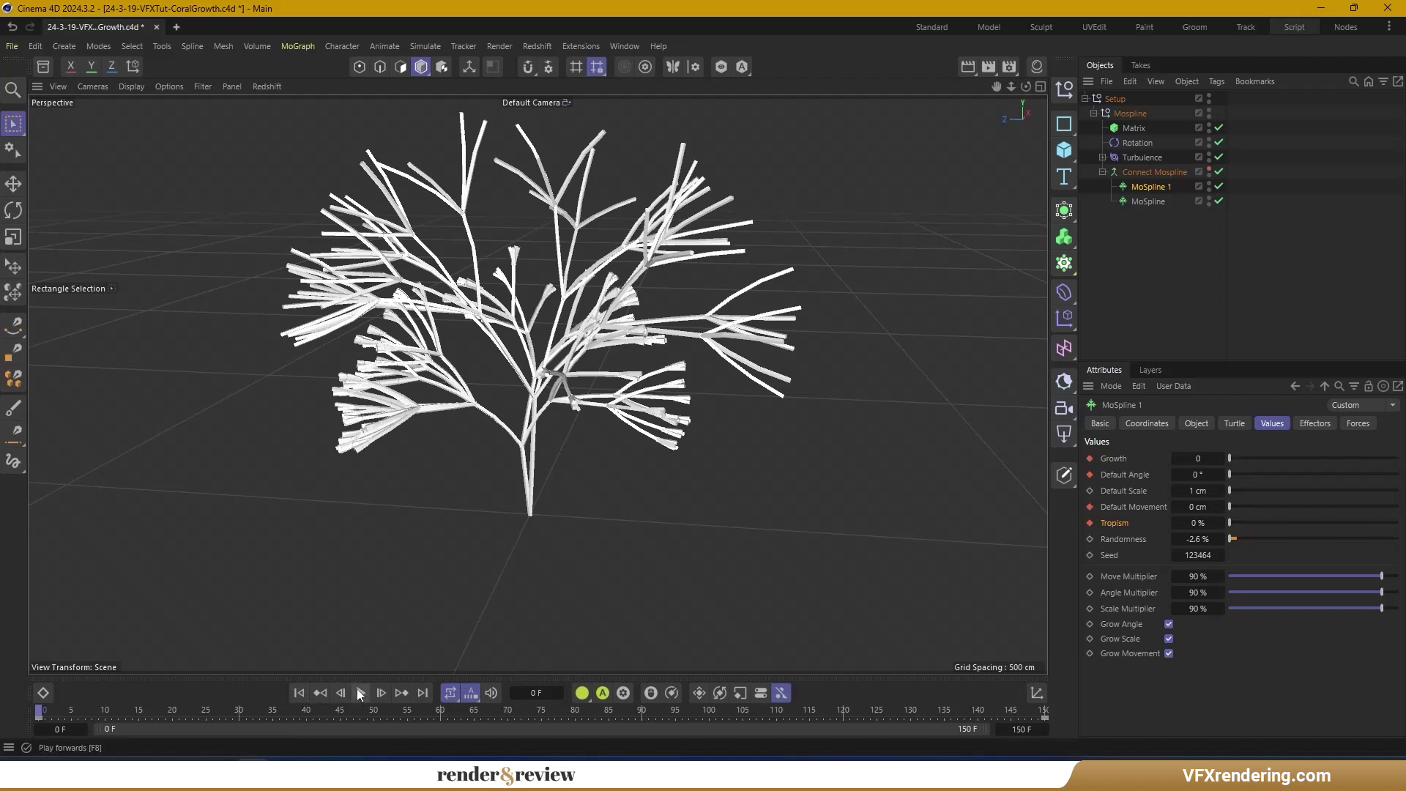
pyautogui.click(360, 692)
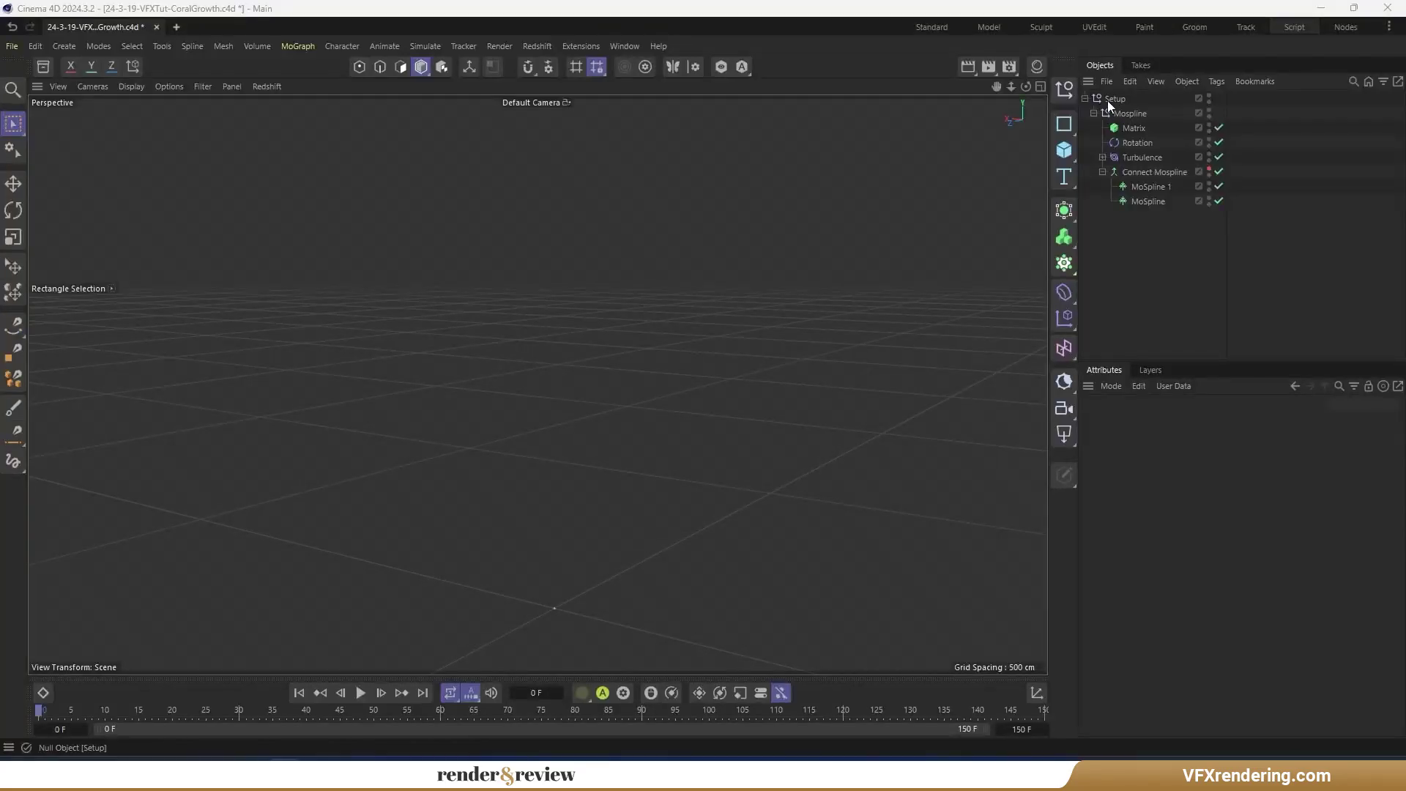
# Add a null named Volume inside the Setup null
pyautogui.keyDown('shift'); pyautogui.click(1064, 89); pyautogui.keyUp('shift')
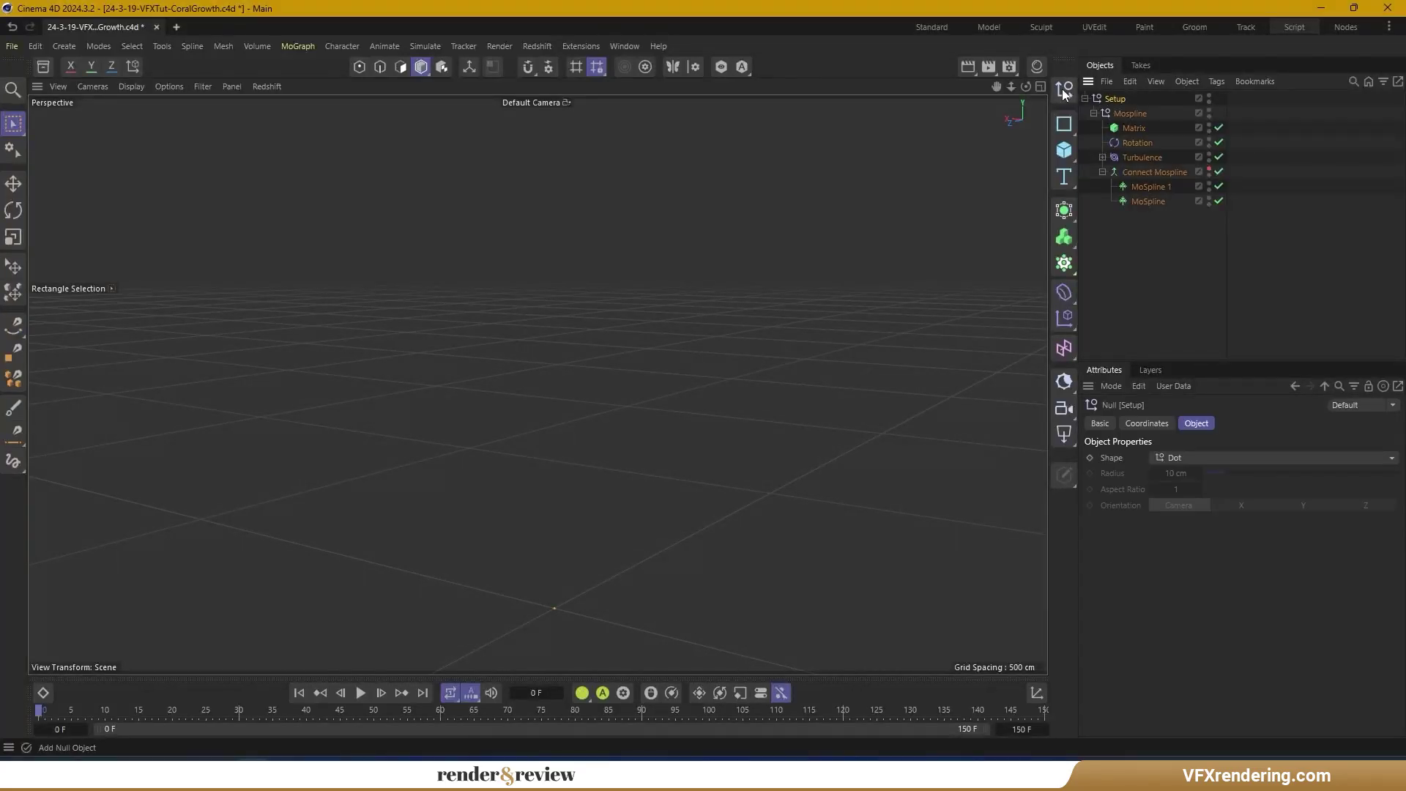
pyautogui.doubleClick(1120, 114)
pyautogui.write('Volume')
pyautogui.press('Return')
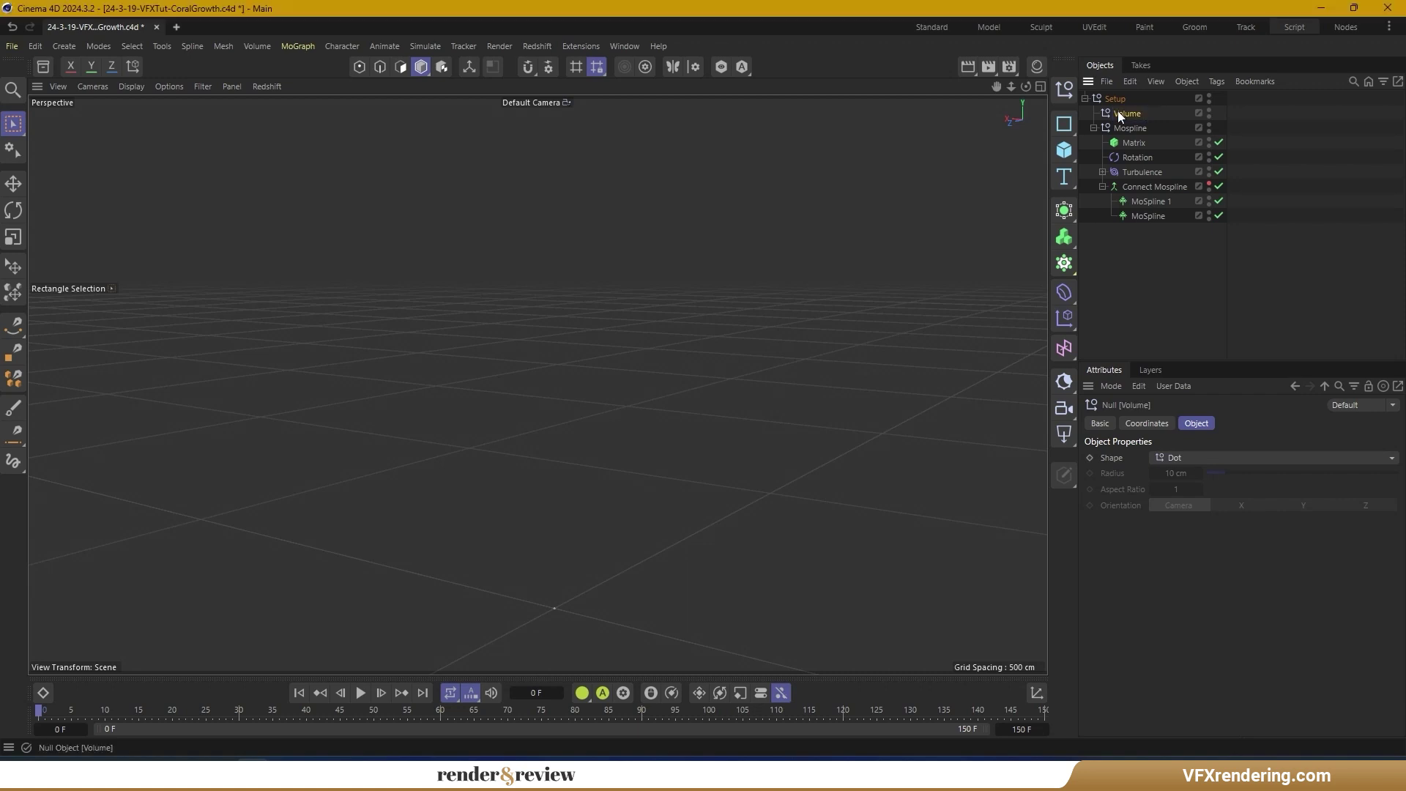
# Add a Volume Mesher to the Volume null with a Volume Builder nested inside it, using a 2 cm Voxel Size
pyautogui.keyDown('shift'); pyautogui.click(1064, 237); pyautogui.keyUp('shift')
pyautogui.click(1135, 115)
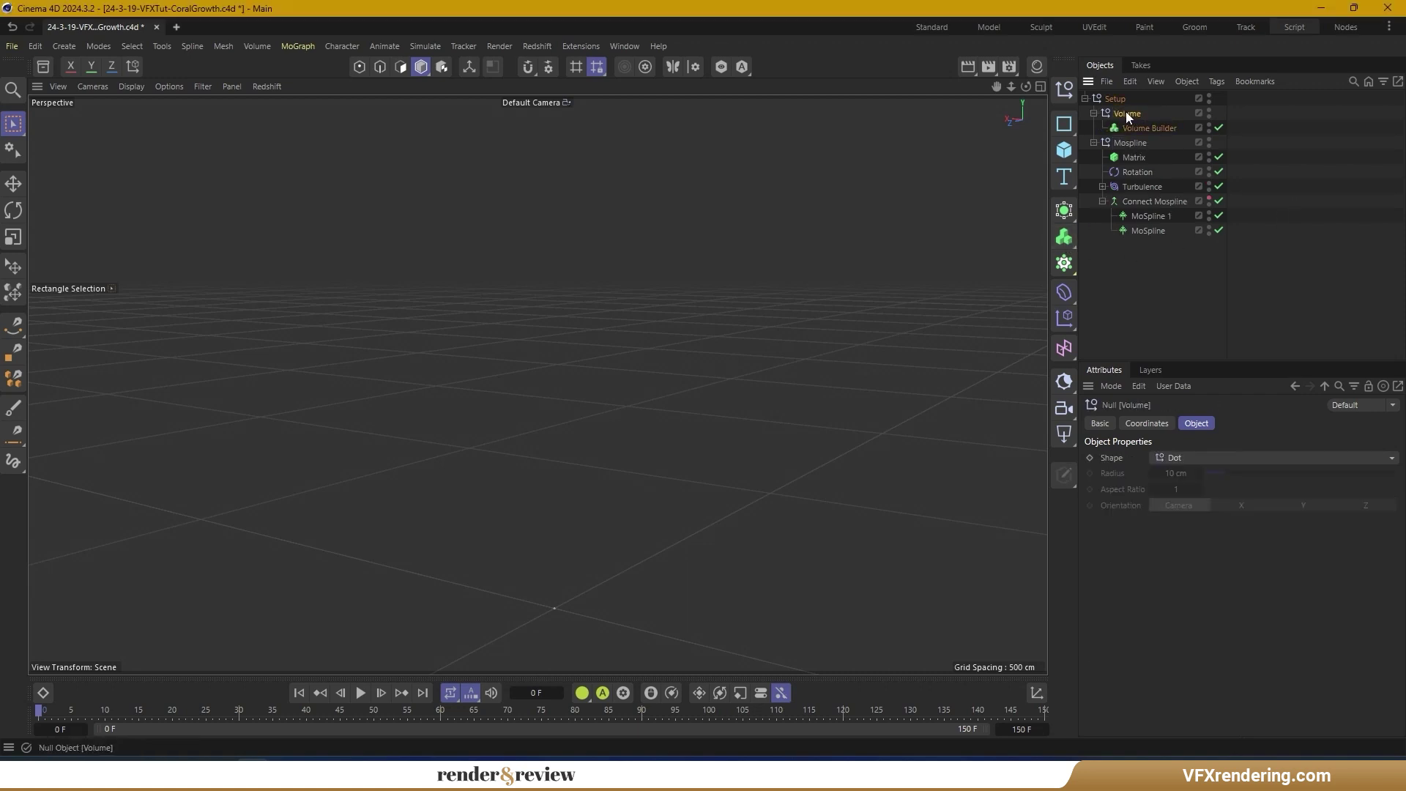
pyautogui.keyDown('shift'); pyautogui.moveTo(1071, 238); pyautogui.dragTo(1113, 257); pyautogui.keyUp('shift')
pyautogui.moveTo(1150, 144); pyautogui.dragTo(1148, 126)
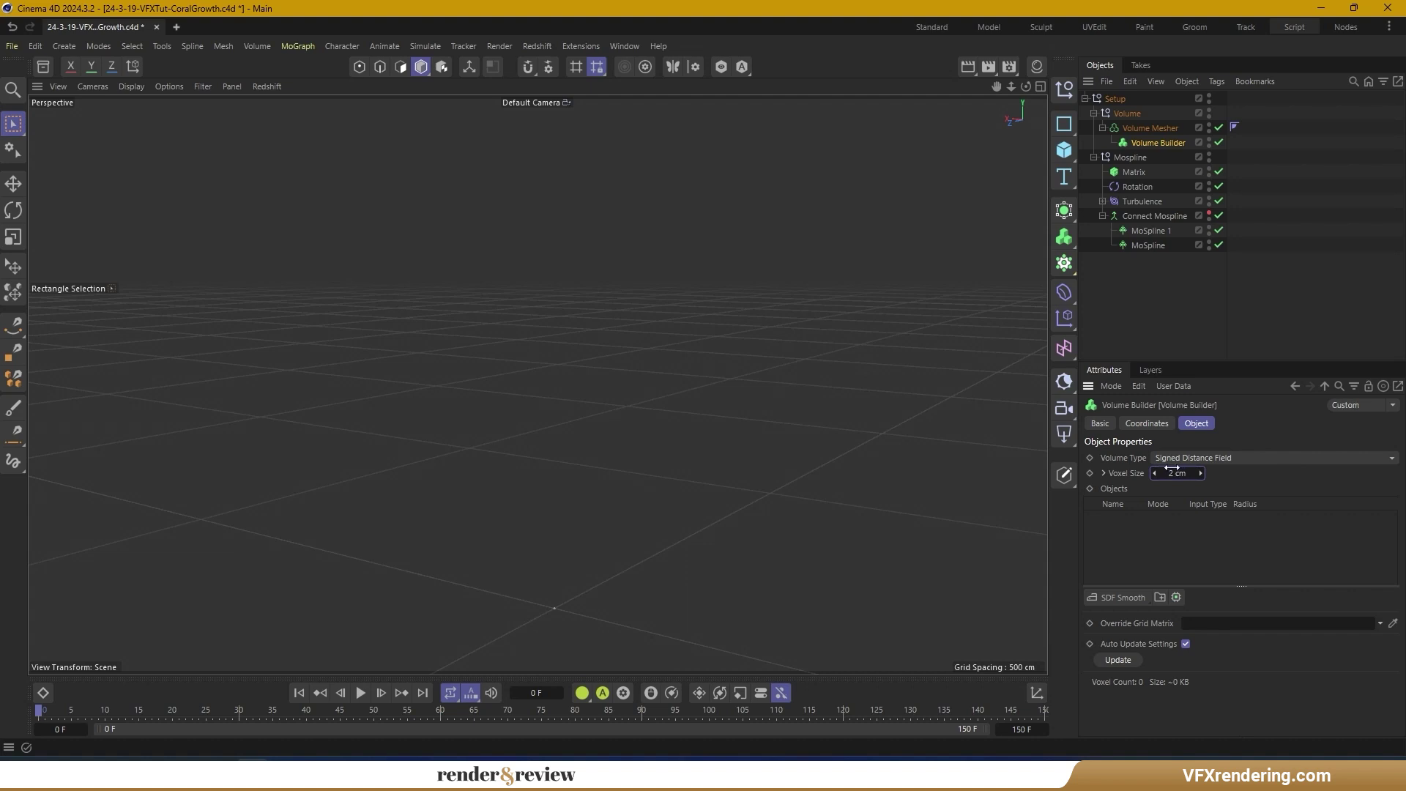
# Link the Matrix into the Volume Builder's object list with Use Particle Size enabled, and play the growth to frame 150
pyautogui.moveTo(1107, 216); pyautogui.dragTo(1128, 547)
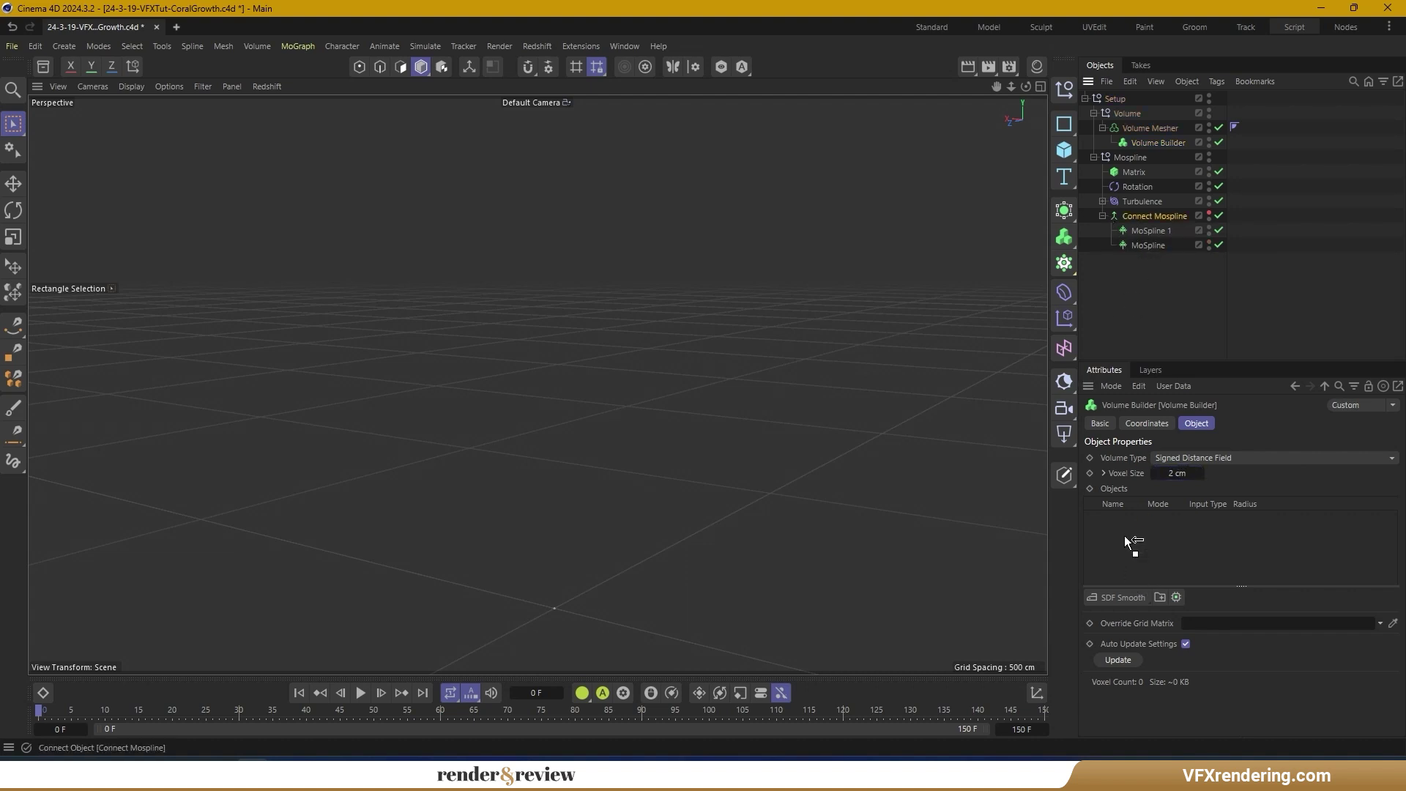
pyautogui.moveTo(1137, 215); pyautogui.dragTo(1142, 160)
pyautogui.moveTo(1146, 536); pyautogui.dragTo(1144, 534)
pyautogui.click(1166, 617)
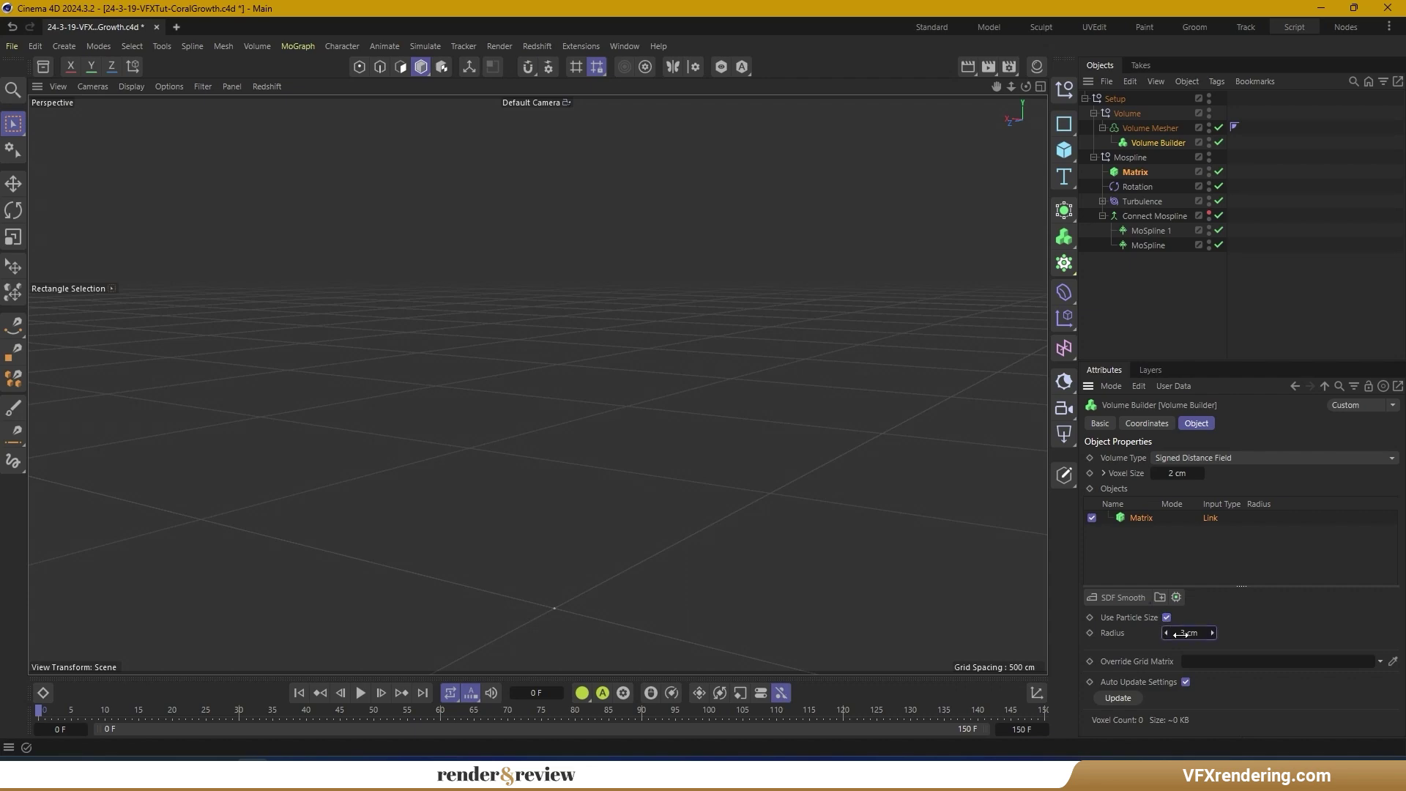
pyautogui.click(355, 691)
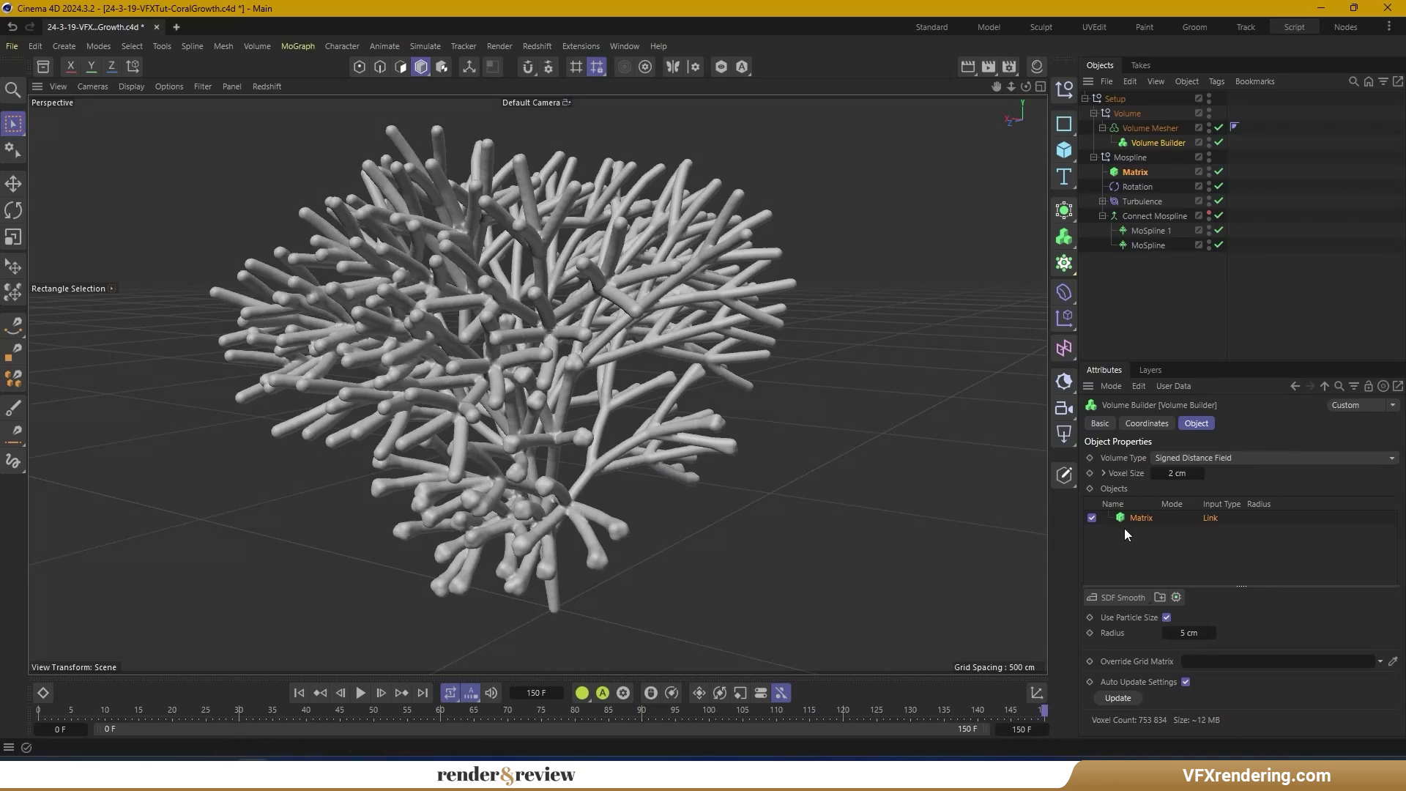
# Add a Random Field inside the Volume Builder and set its Creation Space to Objects Below
pyautogui.moveTo(1067, 351); pyautogui.dragTo(1105, 460)
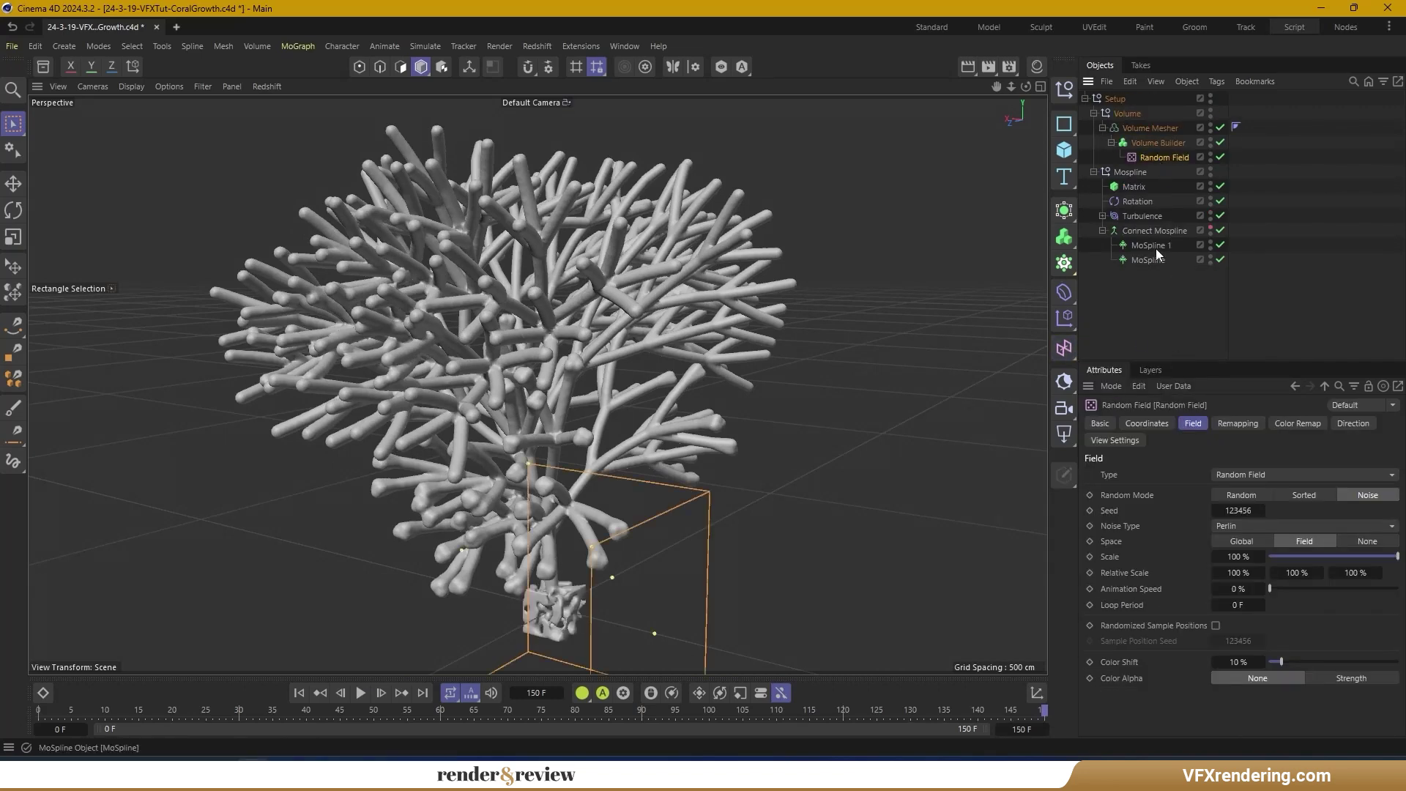
pyautogui.click(1157, 142)
pyautogui.click(1218, 633)
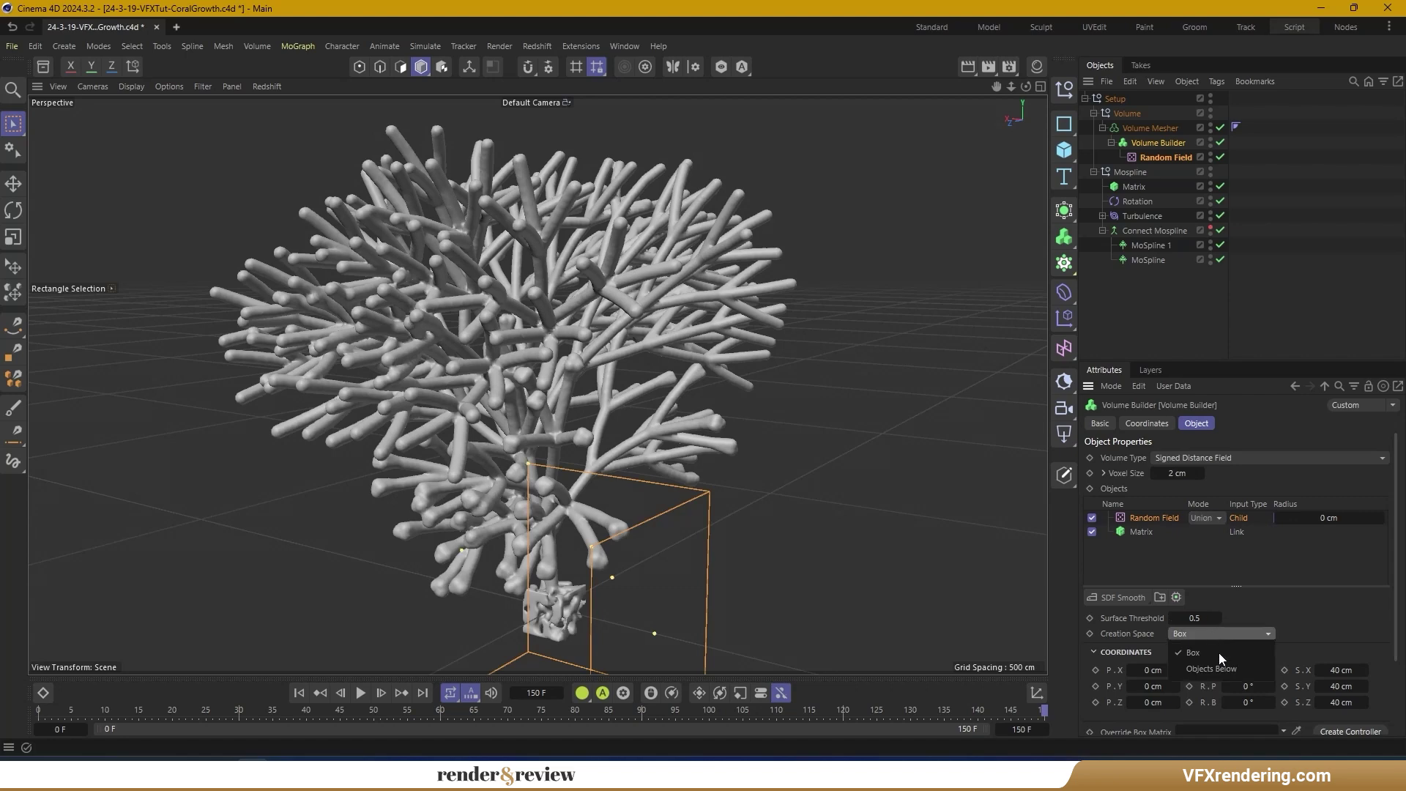
pyautogui.click(1211, 668)
# Set the Random Field's Noise Type to Voronoi 1 after trying Voronoi 2
pyautogui.click(1155, 157)
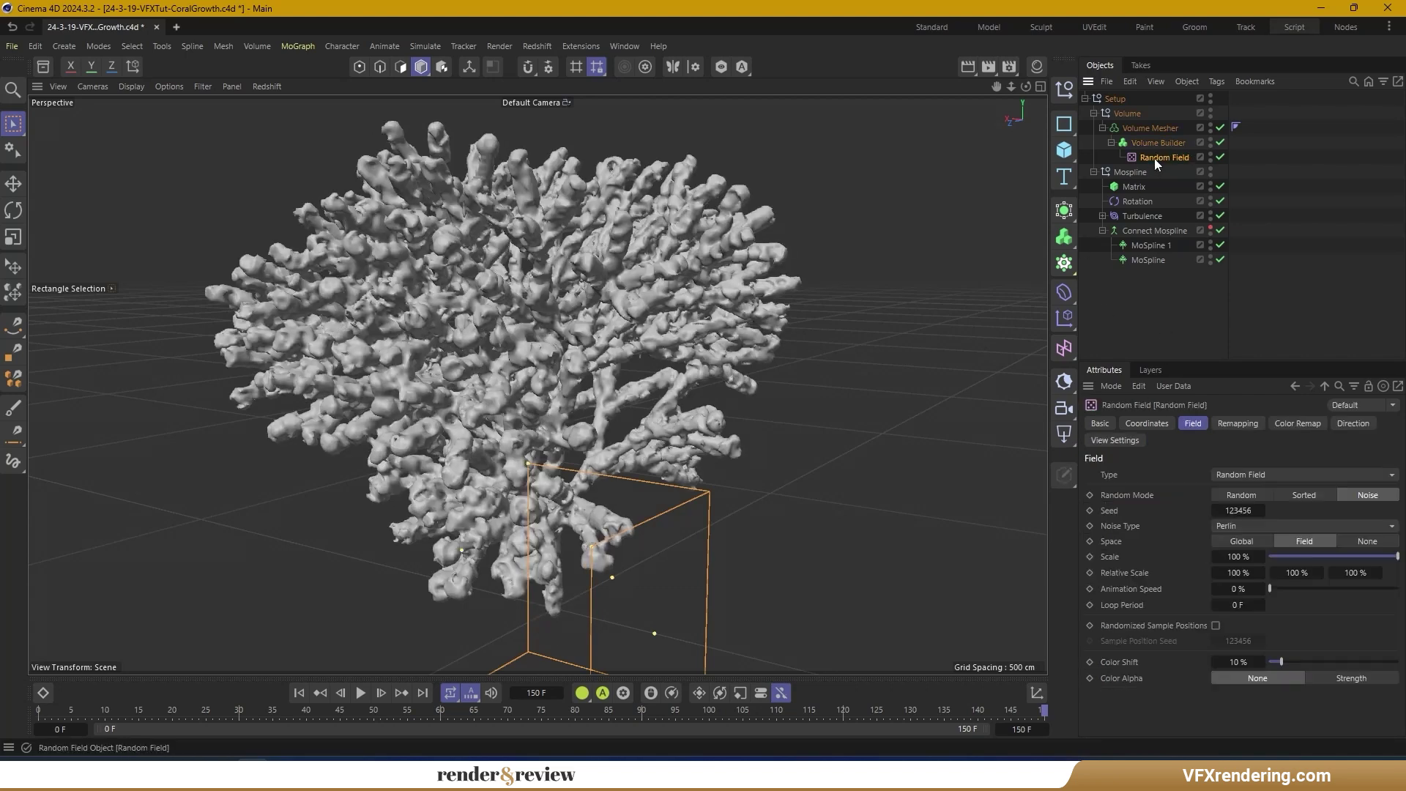
pyautogui.click(1264, 524)
pyautogui.click(1284, 456)
pyautogui.click(1253, 526)
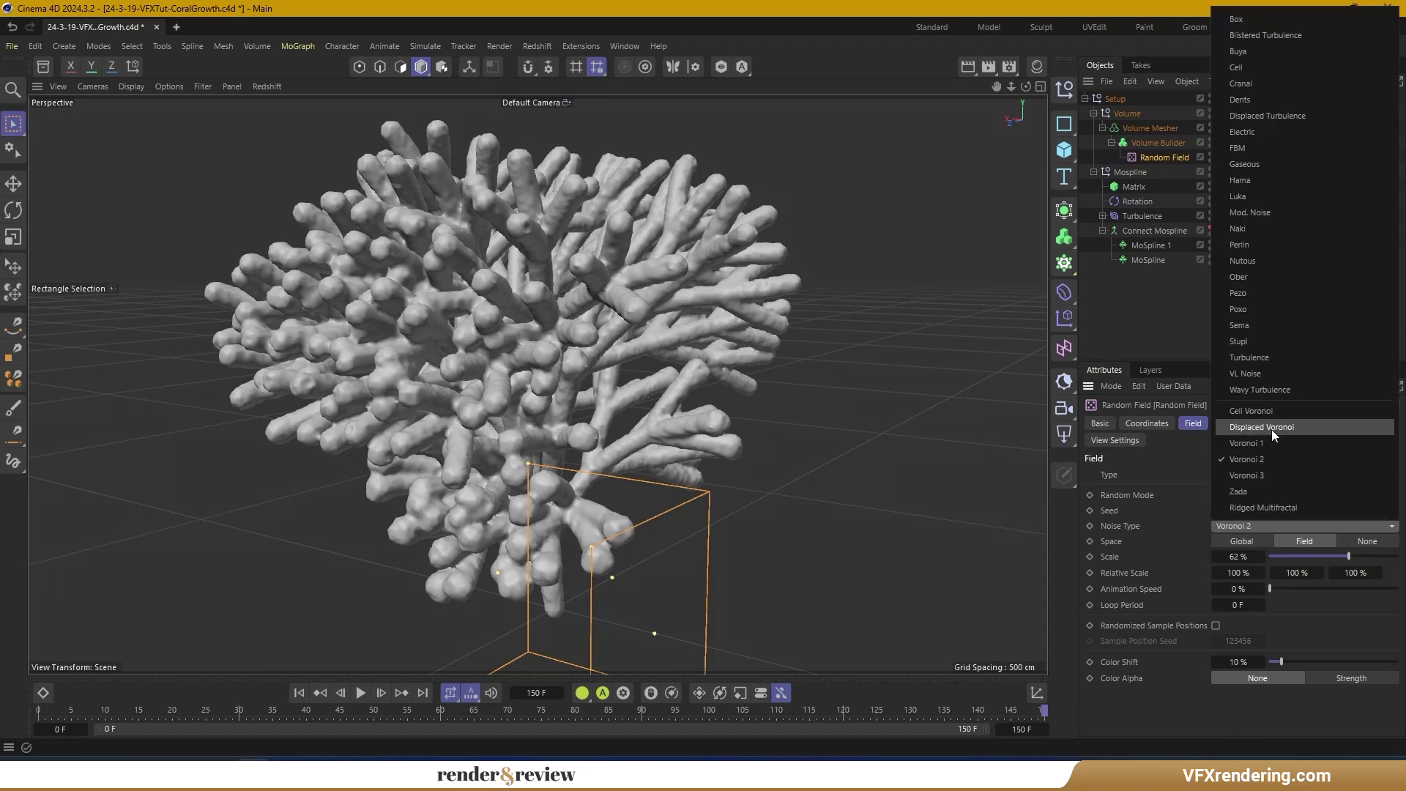
pyautogui.click(1246, 443)
# Tune the Random Field's noise Scale, trying 50 %, and check the relief on the coral branches
pyautogui.click(1249, 558)
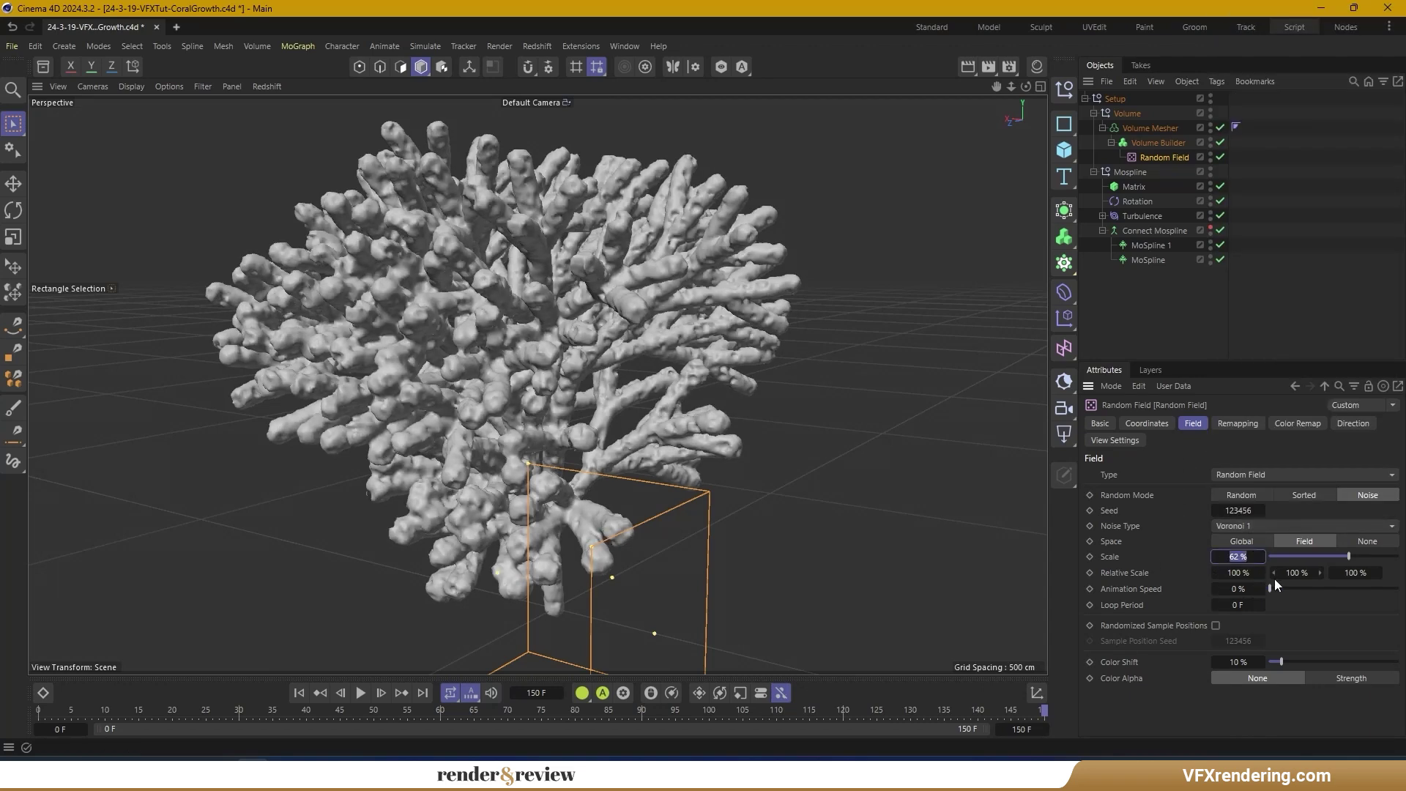
pyautogui.write('66')
pyautogui.press('Return')
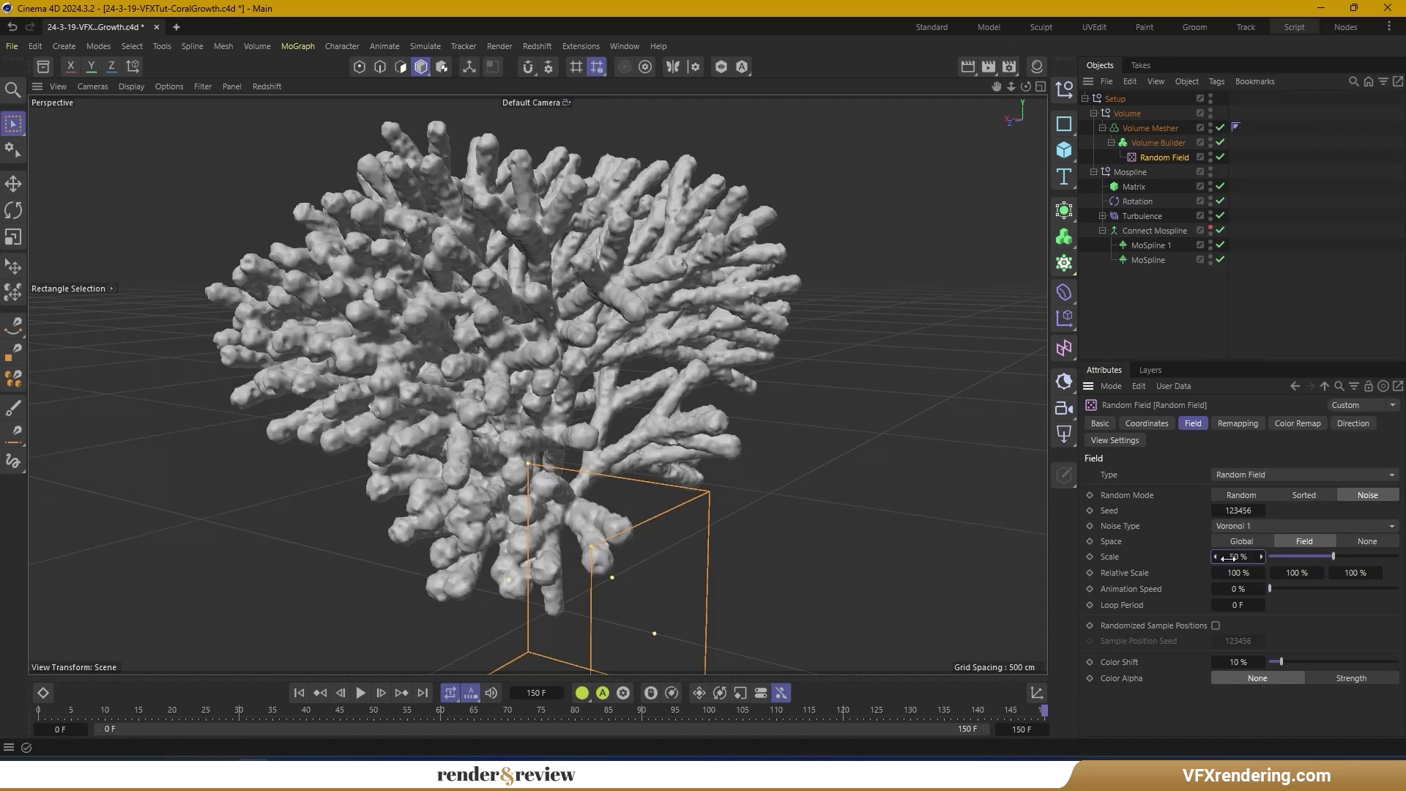
pyautogui.click(1355, 557)
pyautogui.keyDown('alt'); pyautogui.moveTo(577, 424); pyautogui.dragTo(457, 493); pyautogui.keyUp('alt')
pyautogui.click(552, 405)
pyautogui.scroll(-4, 617, 366)
pyautogui.keyDown('alt'); pyautogui.moveTo(657, 358); pyautogui.dragTo(612, 227); pyautogui.keyUp('alt')
# Add an SDF Smooth layer to the Volume Builder with the Mean operator and a Strength of 30 %
pyautogui.click(1157, 142)
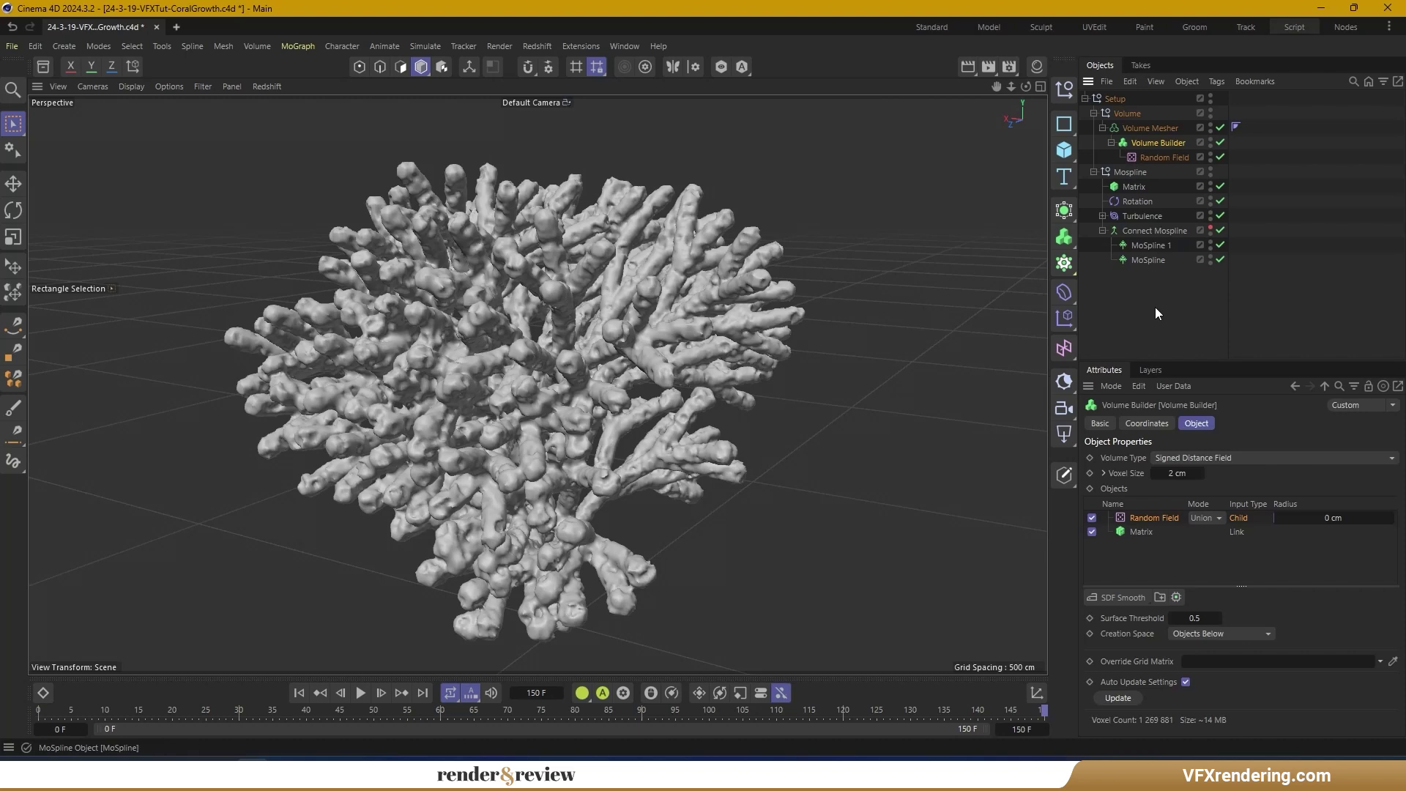
pyautogui.click(1122, 597)
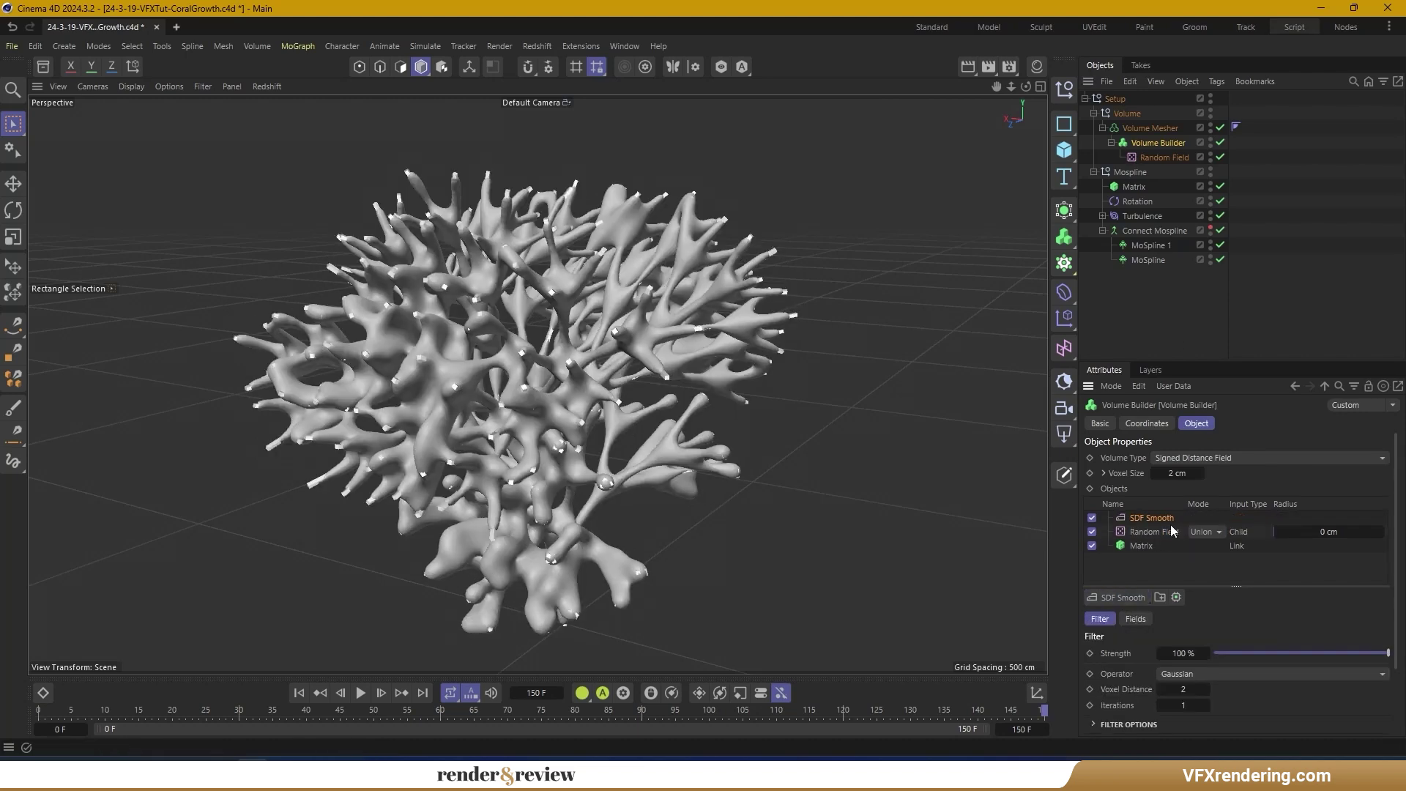
pyautogui.click(1193, 673)
pyautogui.click(1207, 610)
pyautogui.click(1183, 654)
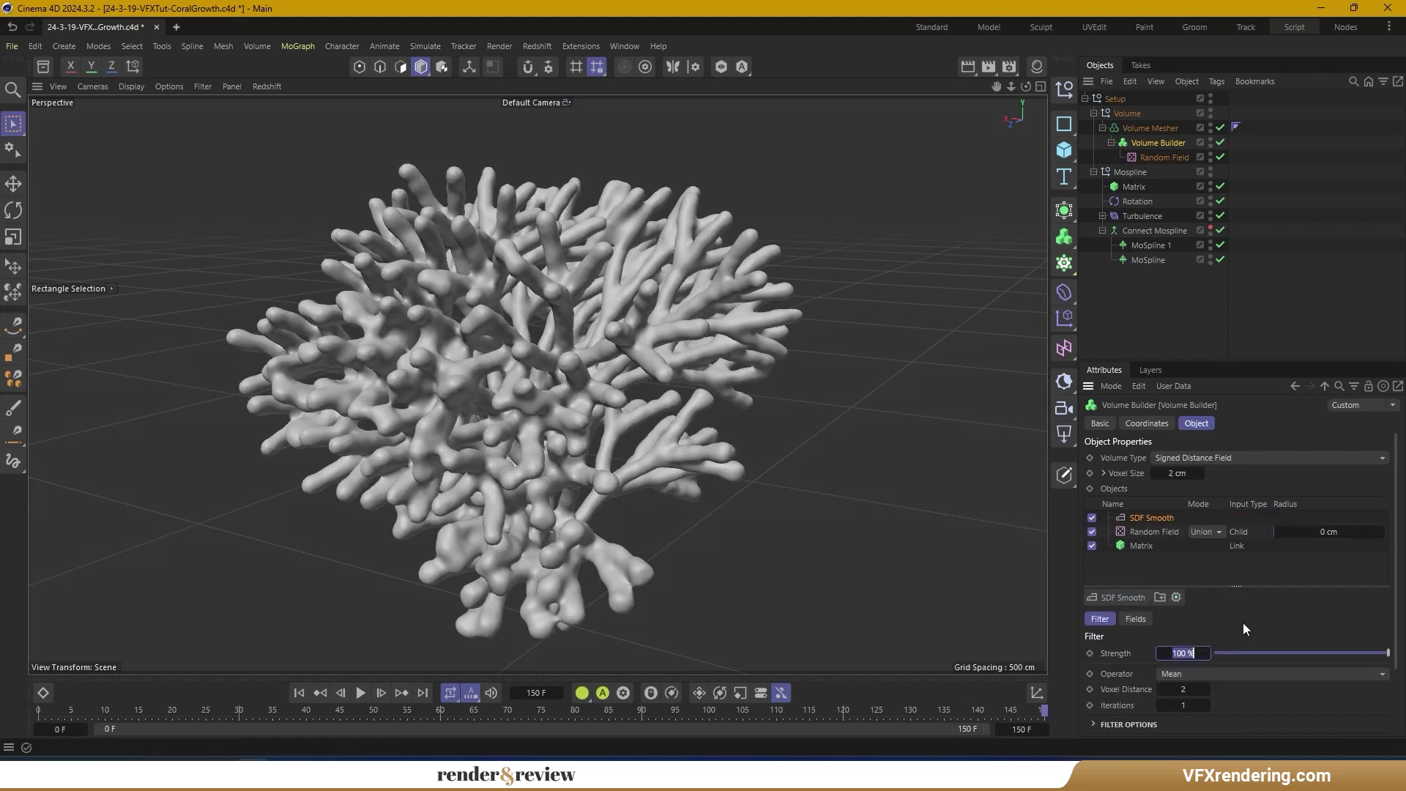
pyautogui.write('30')
pyautogui.press('Return')
# Add the existing Random Field to the SDF Smooth layer's fields and check the coral surface
pyautogui.keyDown('alt'); pyautogui.moveTo(814, 546); pyautogui.dragTo(1158, 529); pyautogui.keyUp('alt')
pyautogui.click(1135, 619)
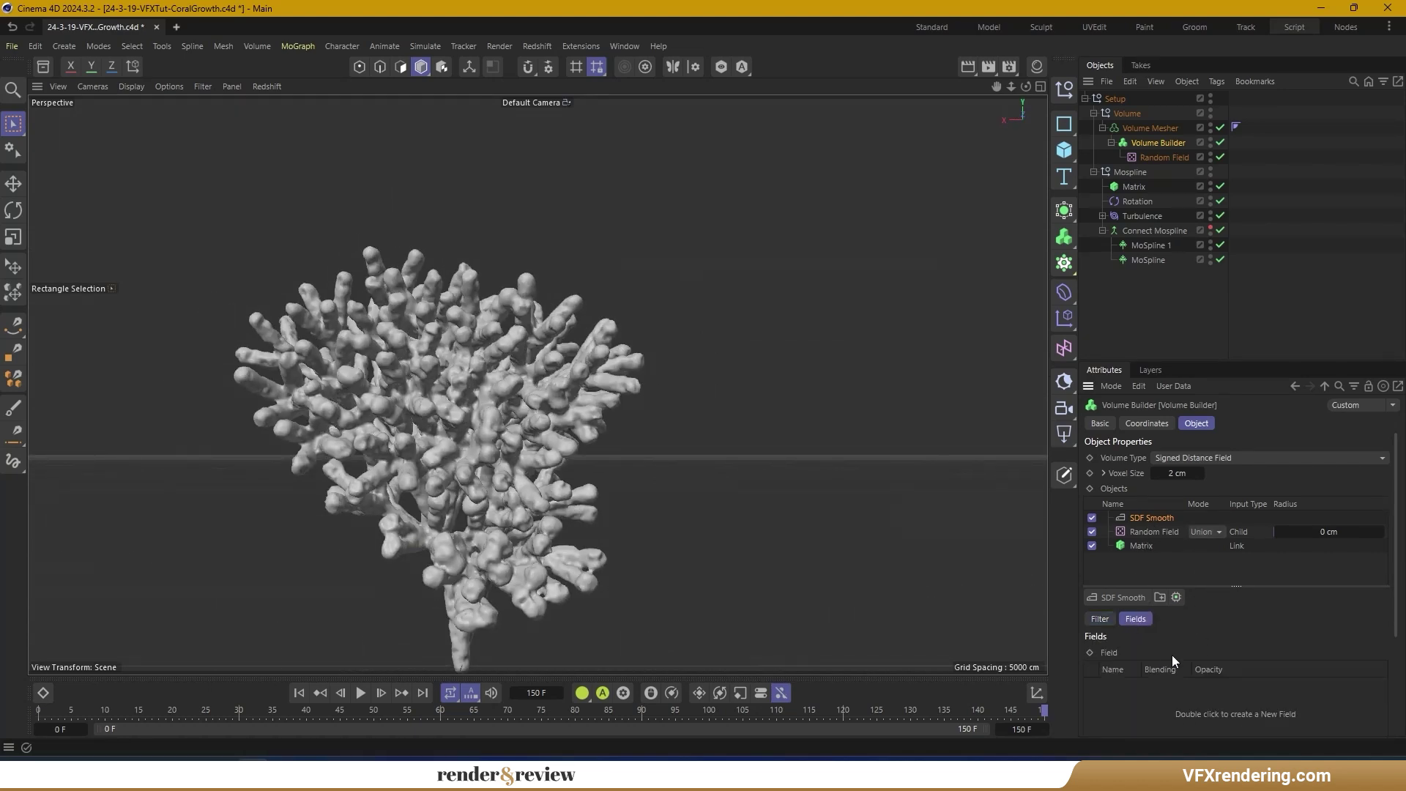
pyautogui.moveTo(1157, 156); pyautogui.dragTo(1103, 653)
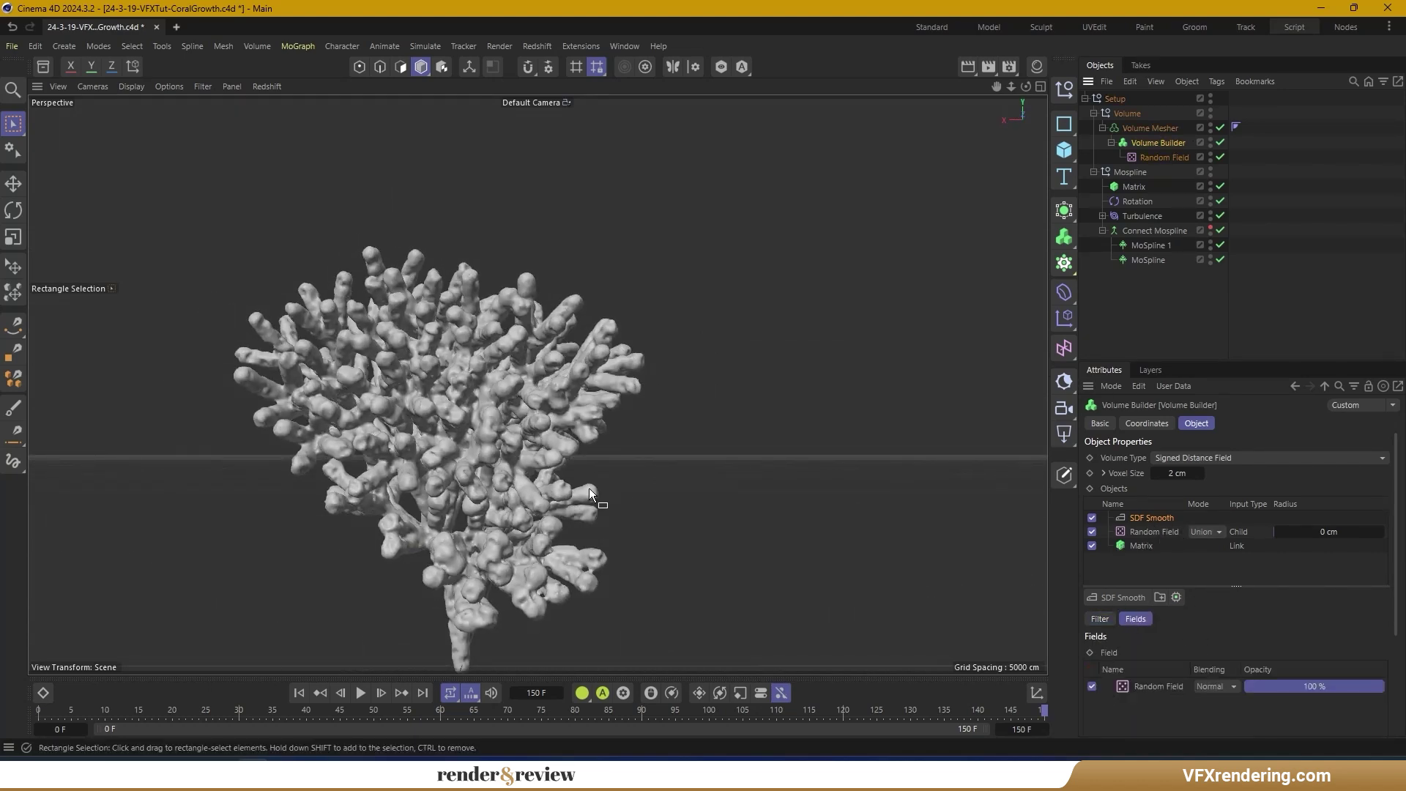
pyautogui.moveTo(547, 543)
pyautogui.keyDown('alt'); pyautogui.mouseDown()
pyautogui.moveTo(445, 551)
pyautogui.moveTo(557, 558)
pyautogui.moveTo(678, 508)
pyautogui.moveTo(472, 534)
pyautogui.moveTo(556, 513)
pyautogui.mouseUp(); pyautogui.keyUp('alt')
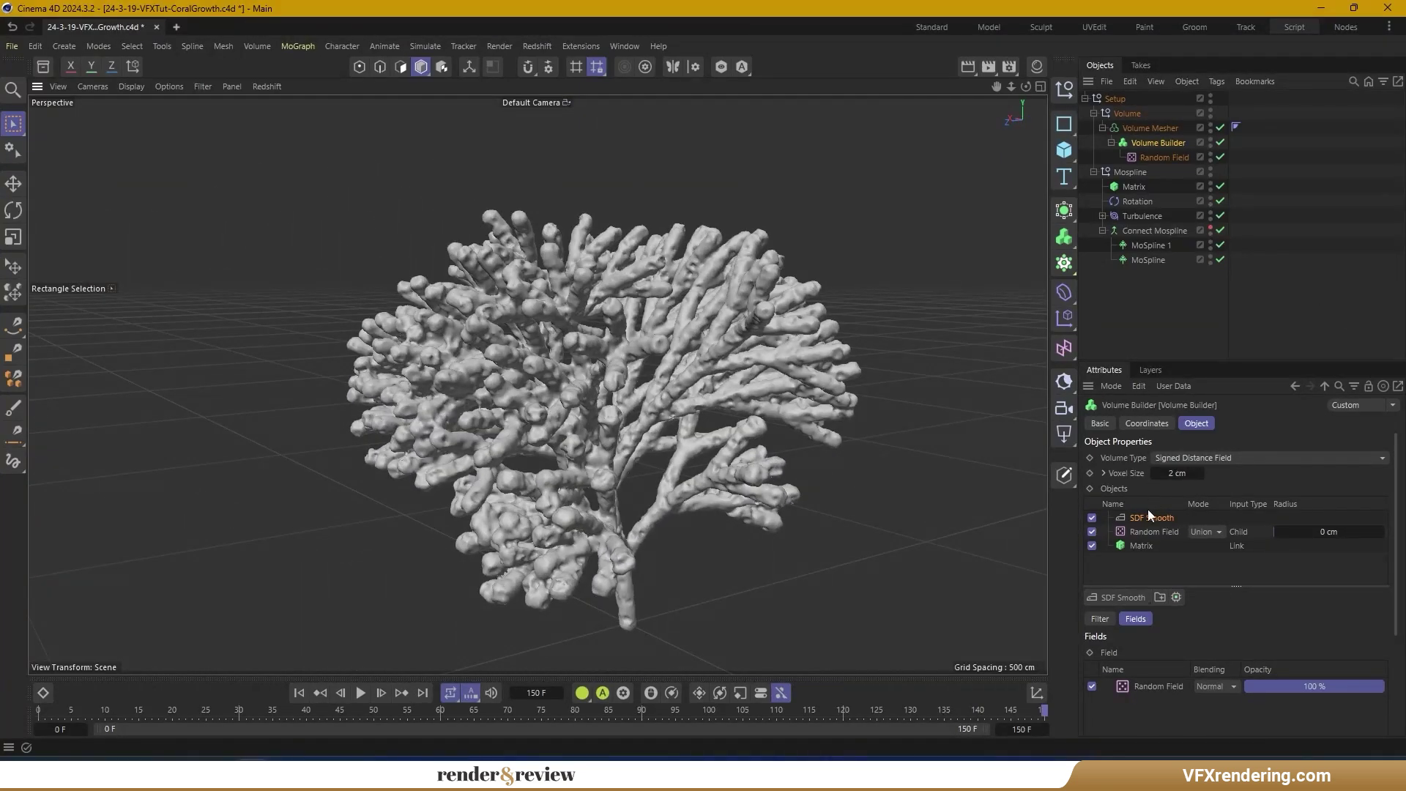
# Try a different Voxel Range Threshold on the Volume Mesher and reset it to 50 %
pyautogui.click(1144, 545)
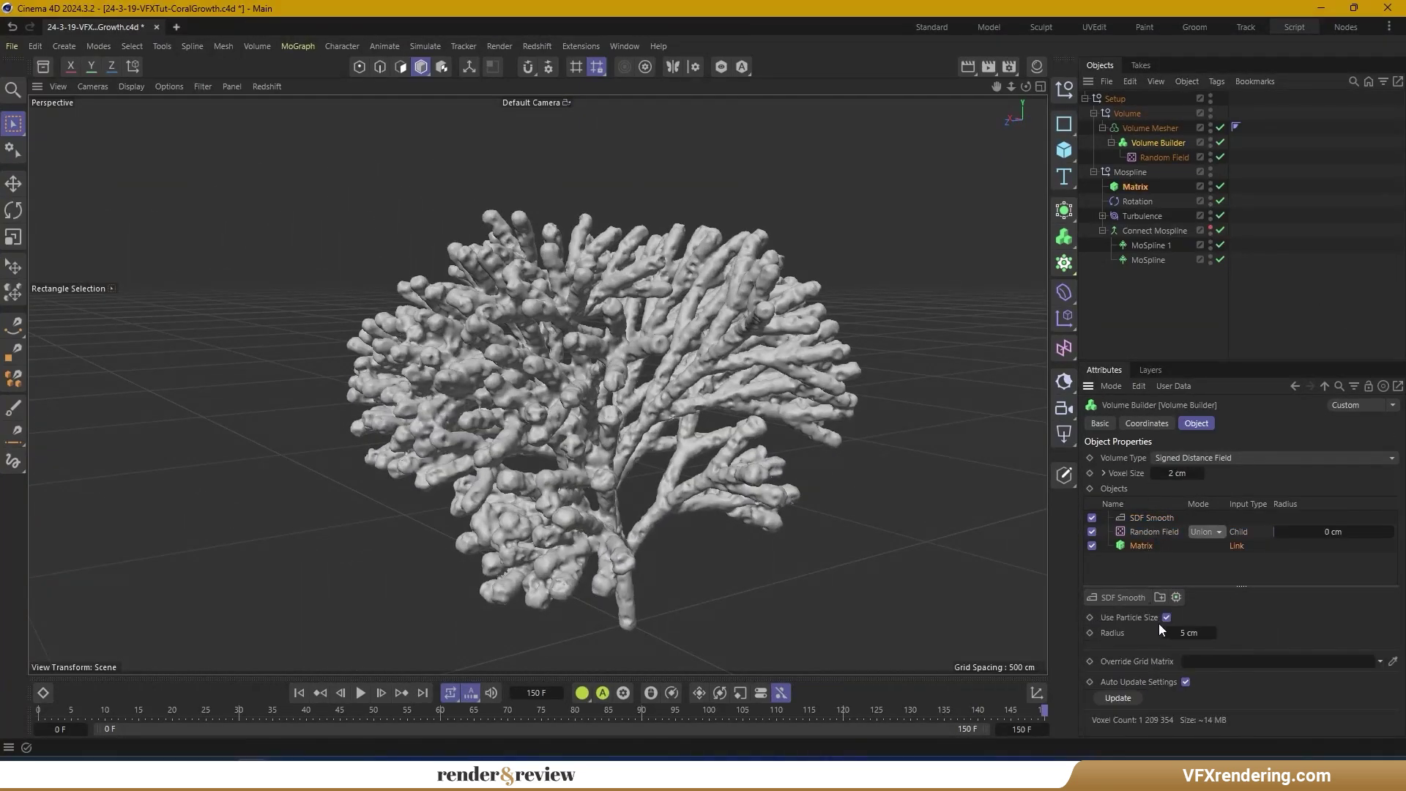
pyautogui.click(1148, 128)
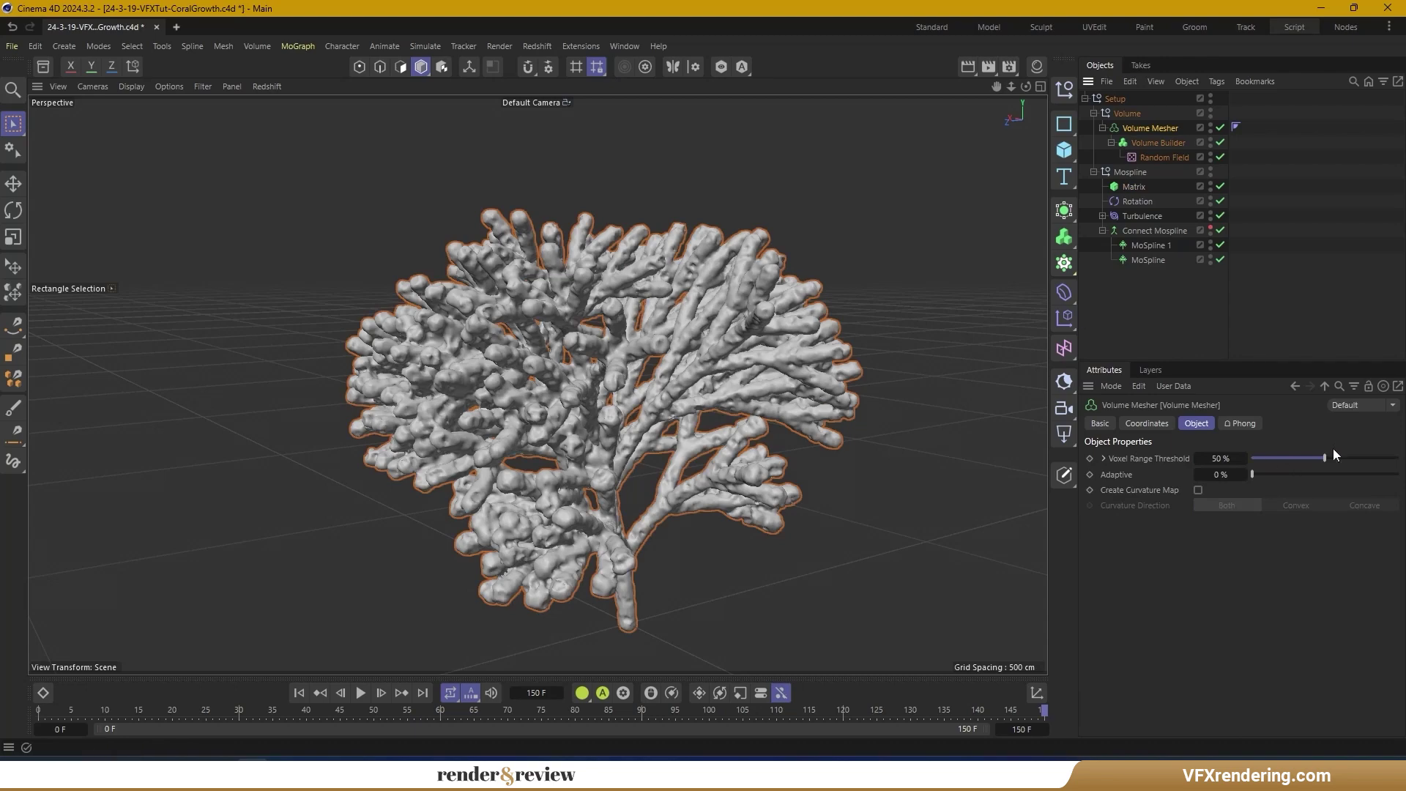
pyautogui.moveTo(1333, 453)
pyautogui.mouseDown()
pyautogui.moveTo(1264, 455)
pyautogui.moveTo(1356, 454)
pyautogui.moveTo(1346, 459)
pyautogui.mouseUp()
pyautogui.keyDown('alt'); pyautogui.moveTo(468, 428); pyautogui.dragTo(650, 372); pyautogui.keyUp('alt')
pyautogui.rightClick(1243, 461)
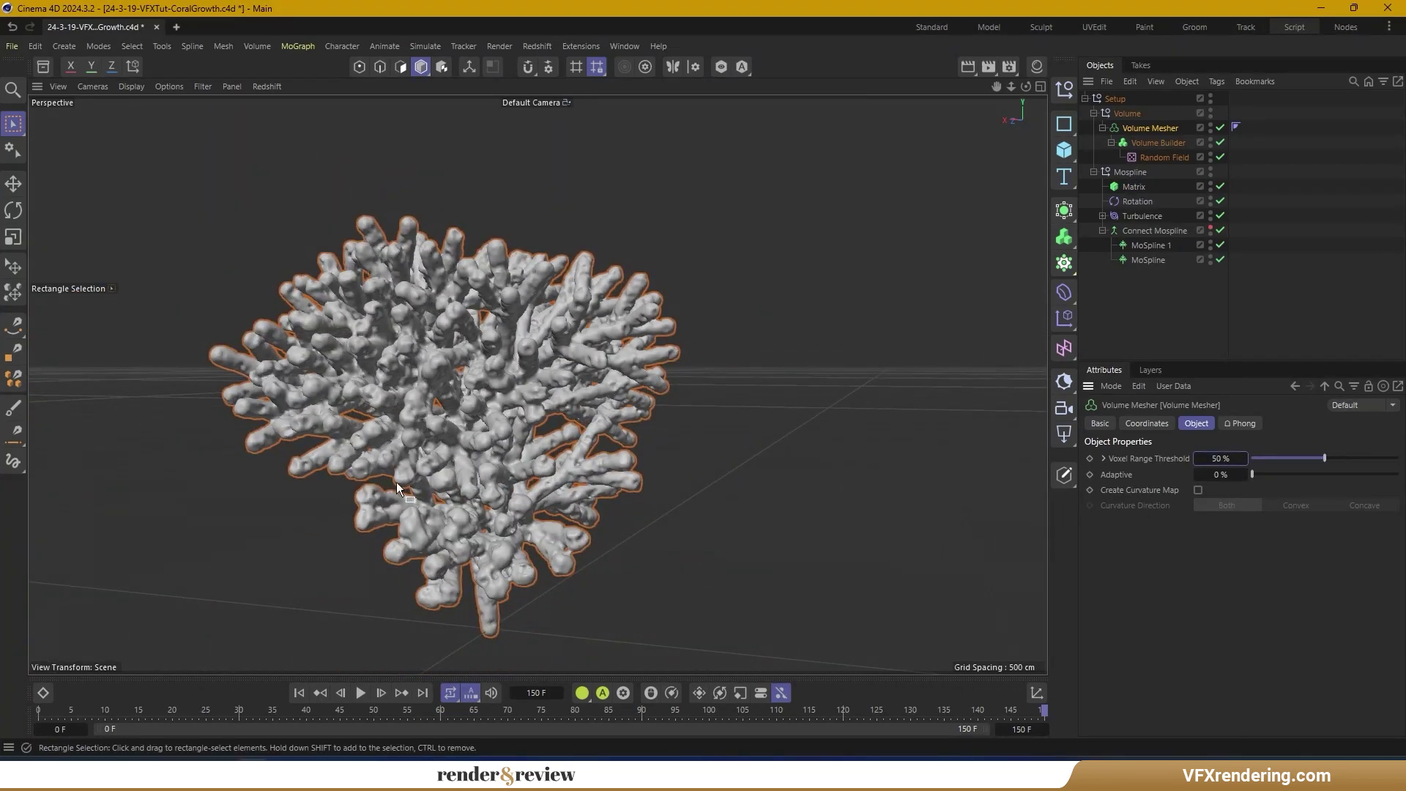
# Play the meshed coral growth from frame 0 to frame 150 and examine the finished coral from several sides
pyautogui.keyDown('alt'); pyautogui.moveTo(588, 384); pyautogui.dragTo(347, 675); pyautogui.keyUp('alt')
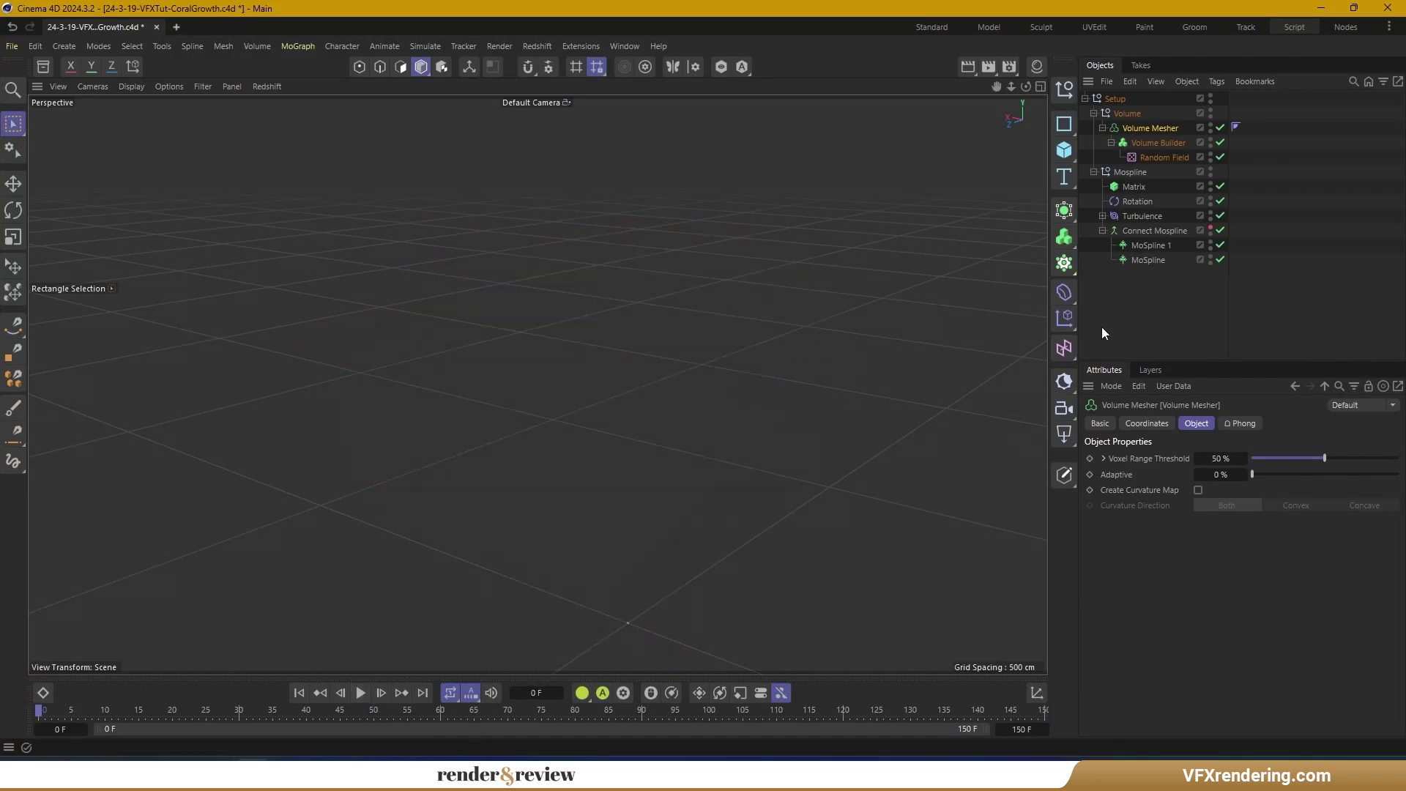
pyautogui.click(1101, 327)
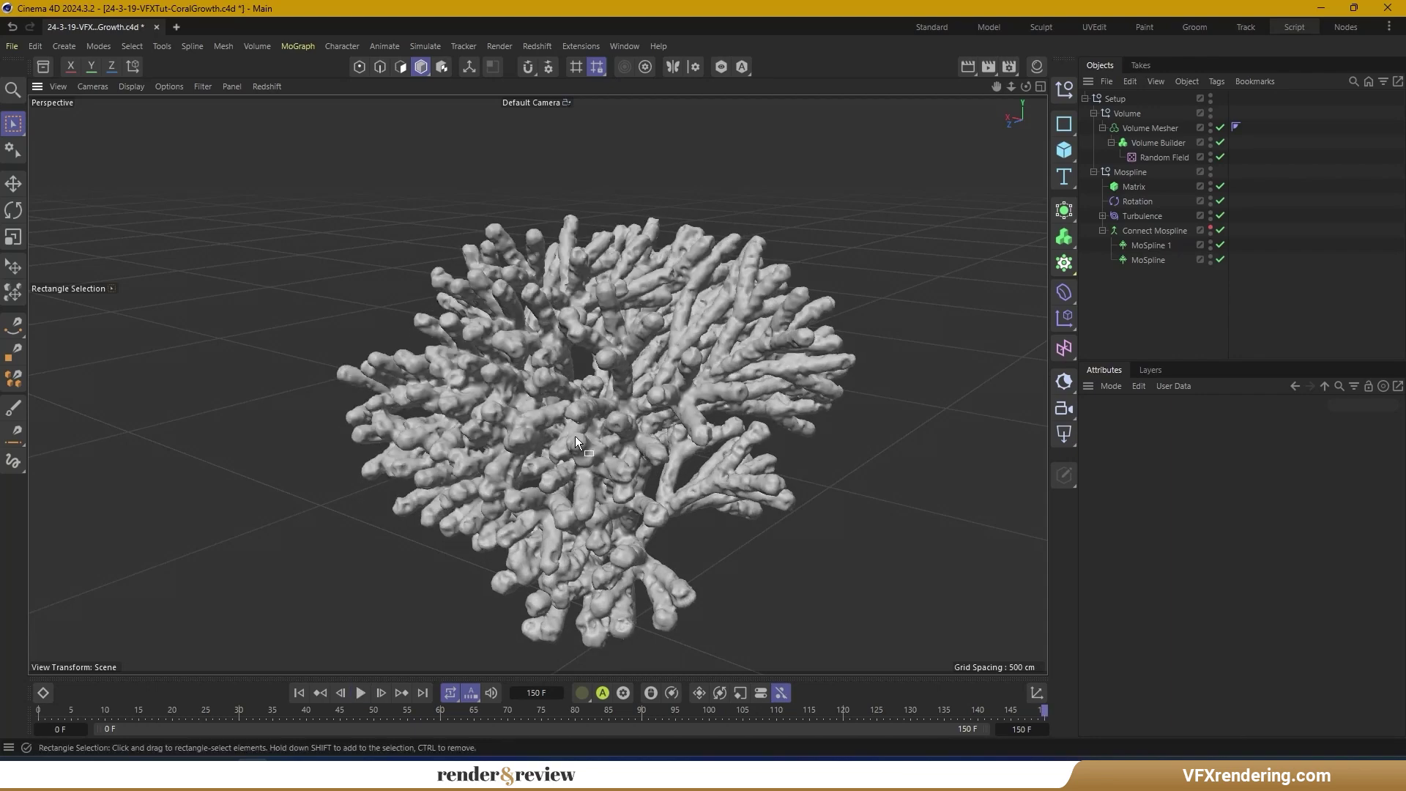
pyautogui.keyDown('alt'); pyautogui.moveTo(542, 419); pyautogui.dragTo(214, 604); pyautogui.keyUp('alt')
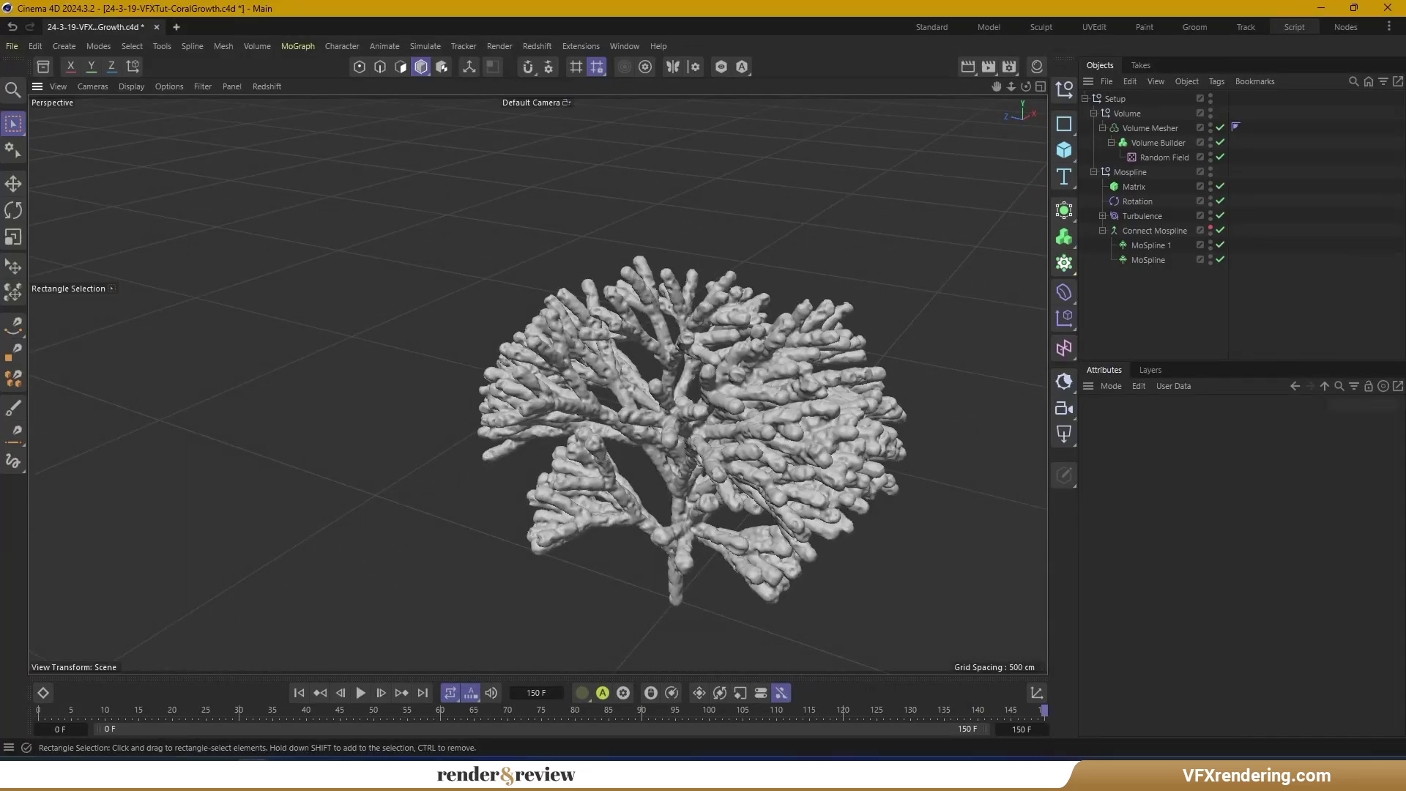